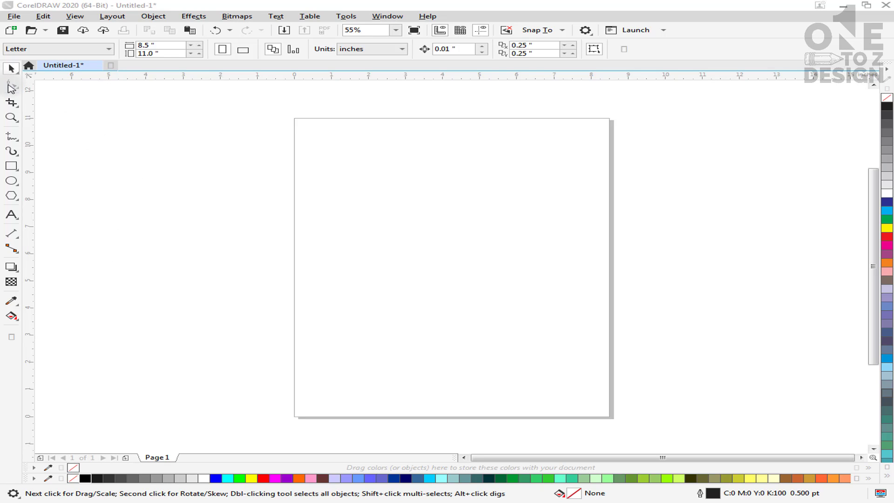
Add the letter "a" as artistic text near the middle of the page.
click(10, 84)
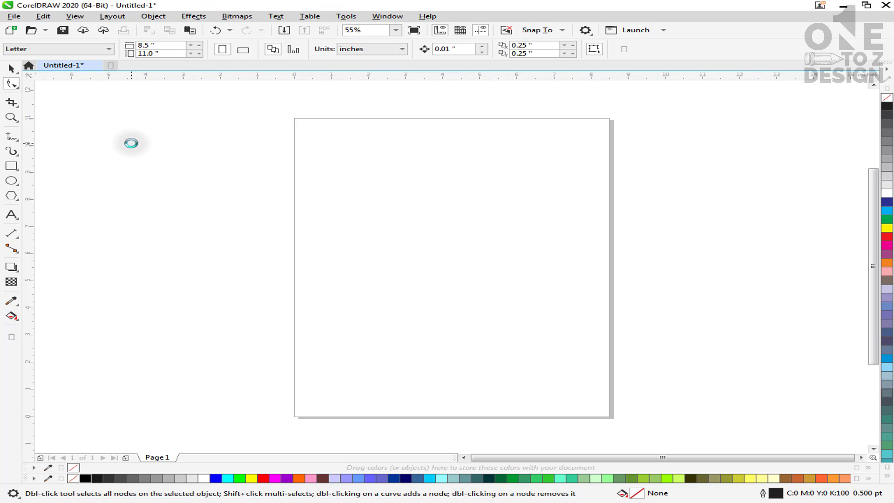
click(11, 214)
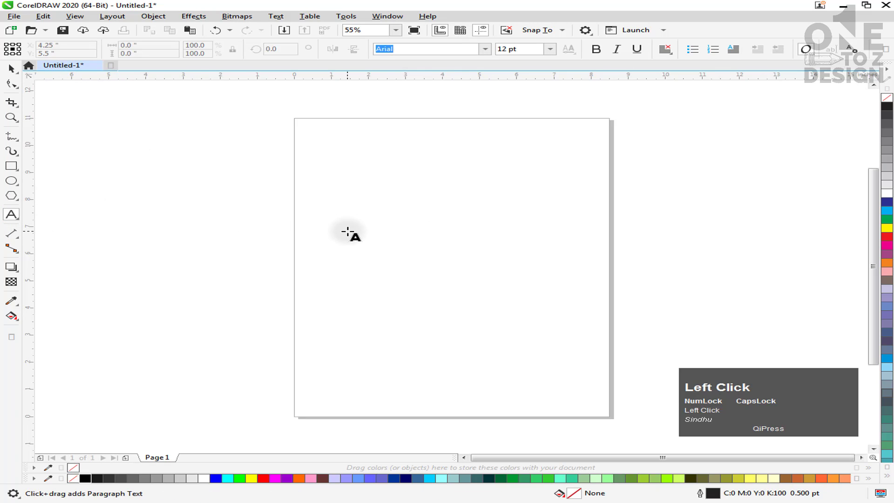
click(347, 247)
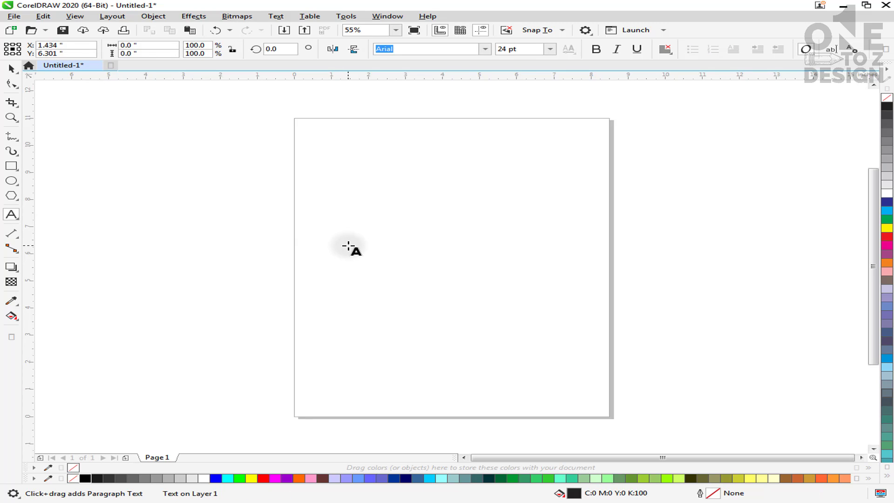
text(A)
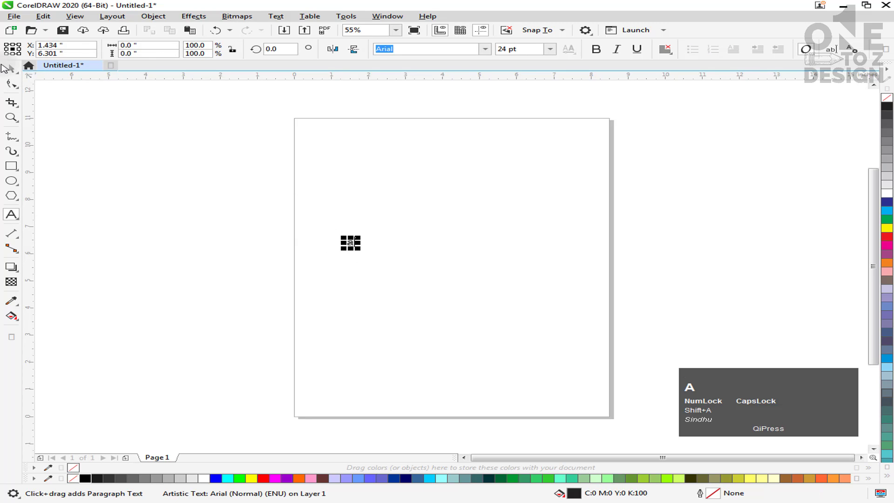
Enlarge the letter to about 2.35 × 2.66 in and move it to around the middle of the page.
click(11, 68)
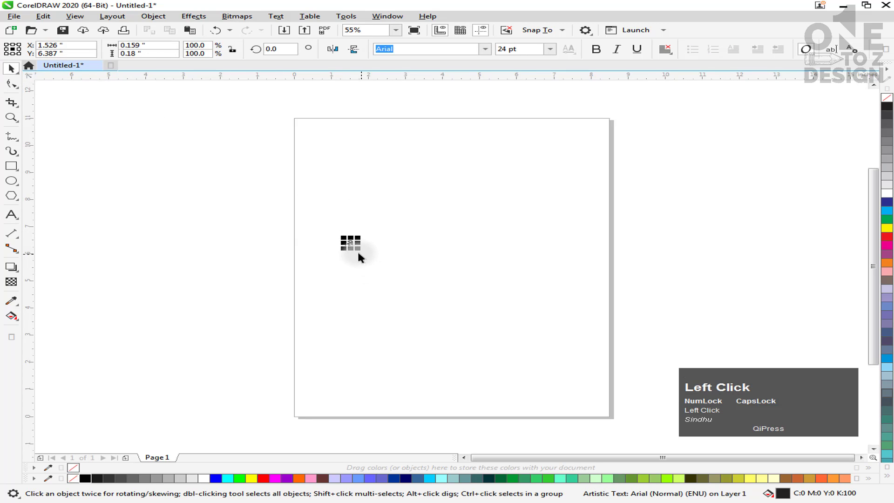
drag(358, 252, 491, 320)
click(436, 270)
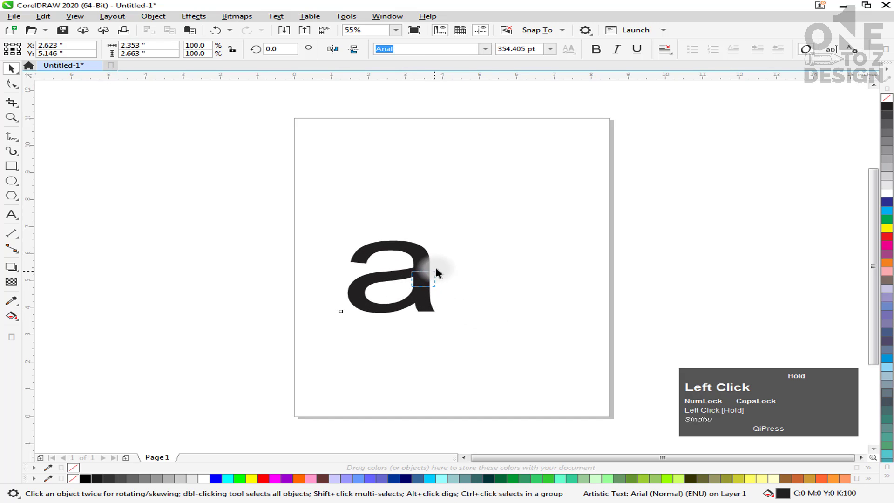
drag(422, 278, 469, 235)
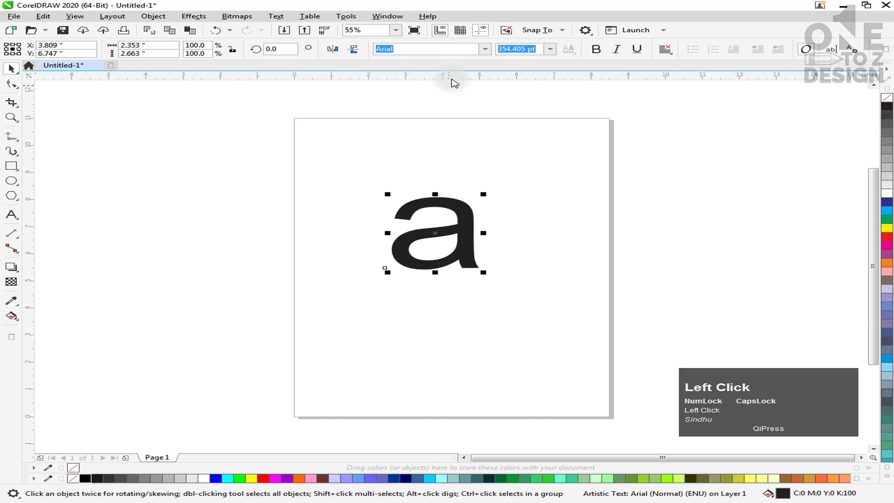
Set the letter's font to Raleway Black and scale it up to about 166%.
click(486, 49)
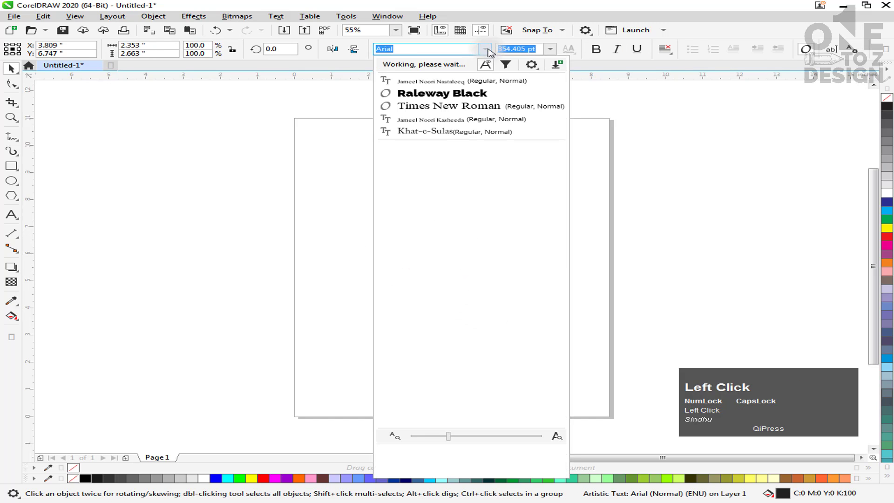
click(463, 94)
click(498, 163)
click(474, 208)
drag(498, 193, 533, 169)
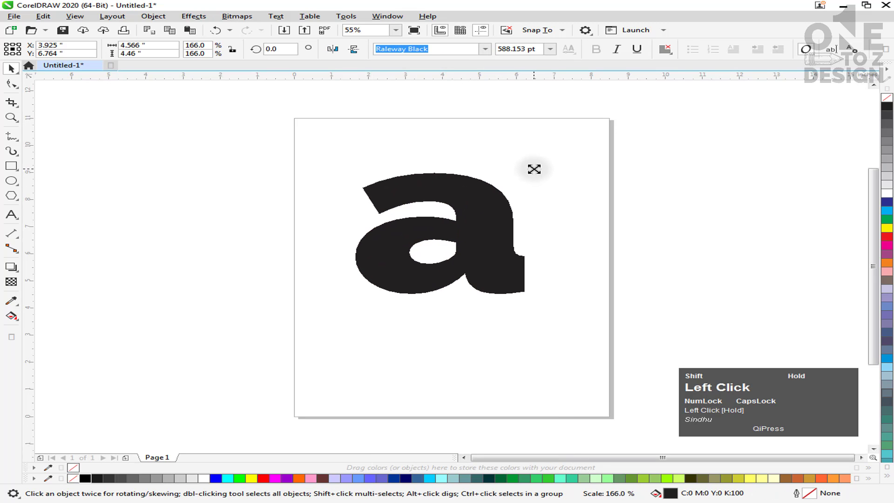
click(559, 177)
Move the letter up and left on the page to about X 2.9 in, Y 7.4 in.
drag(356, 175, 545, 298)
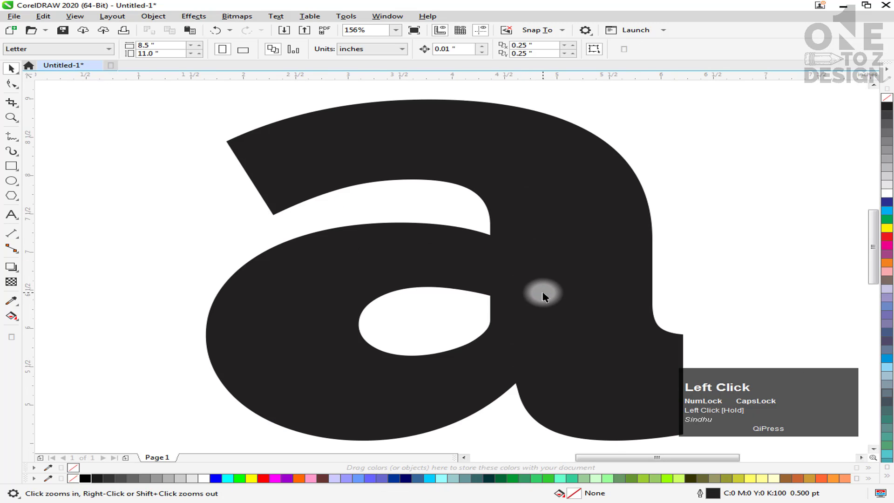
key(F3)
drag(536, 282, 494, 265)
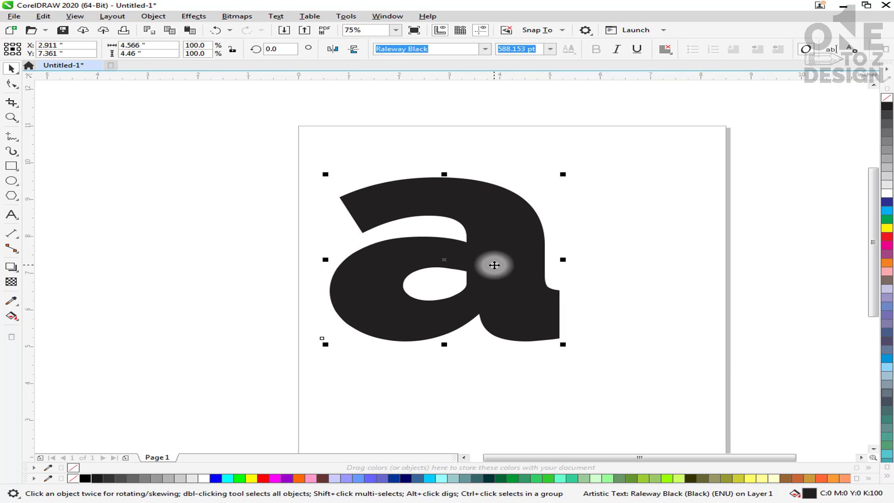
click(564, 214)
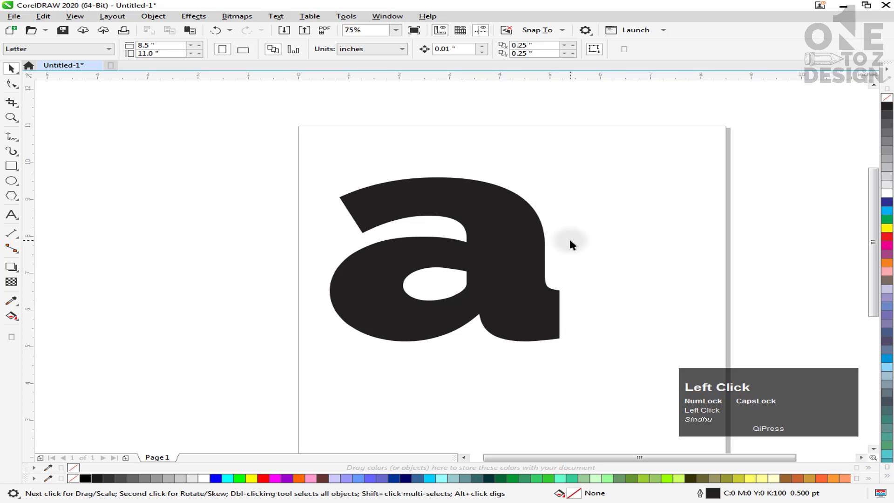
Convert the letter "a" to curves and open its outline for node editing.
click(533, 256)
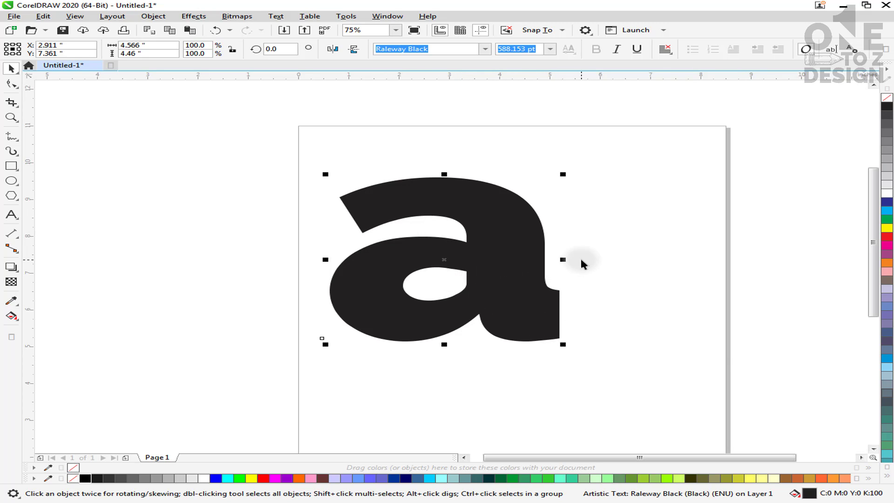
click(525, 264)
right_click(473, 196)
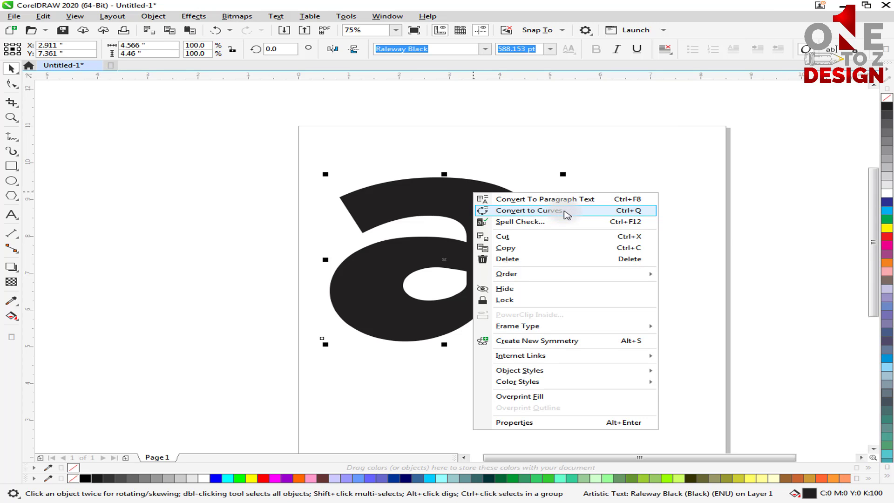
click(566, 210)
key(F10)
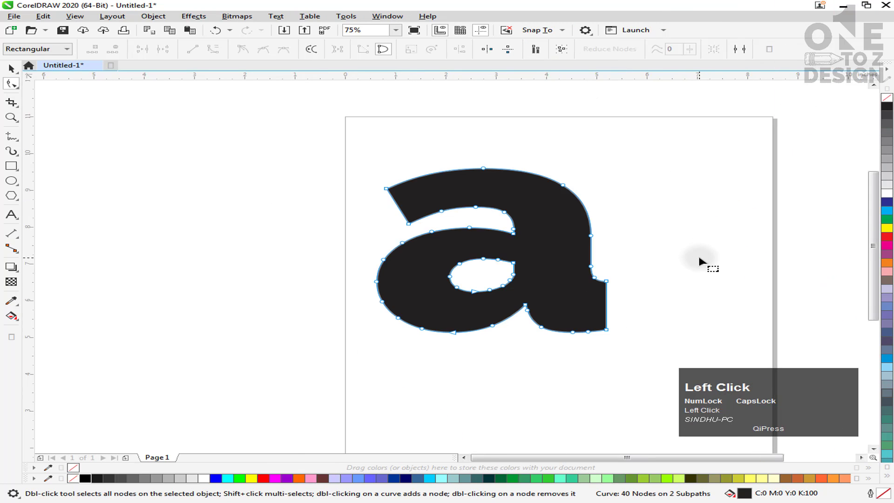
Pull the stem's bottom right corner node about 1.7 in outward to form a tail and delete the adjacent node on each side.
key(F2)
drag(311, 153, 659, 353)
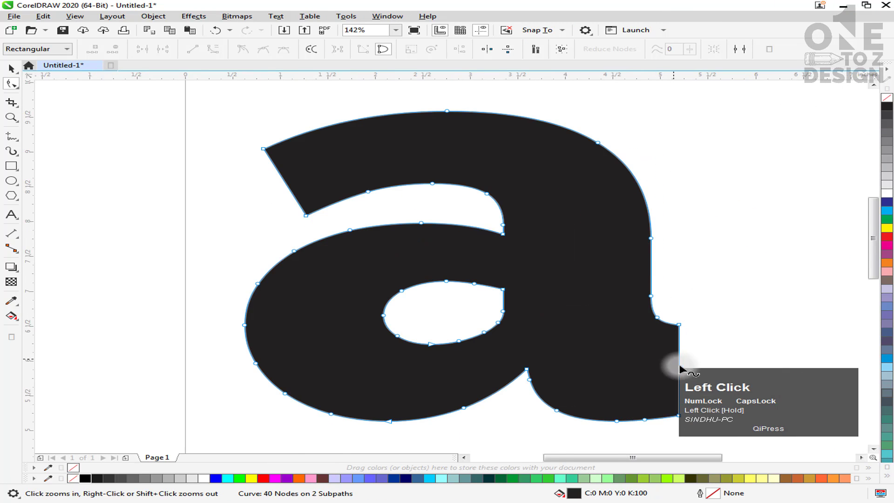
click(862, 458)
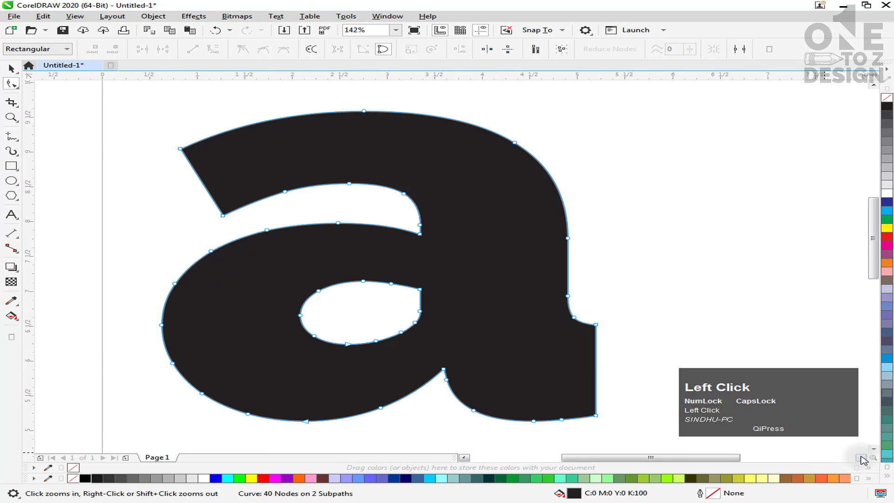
key(ctrl+z)
drag(347, 415, 507, 416)
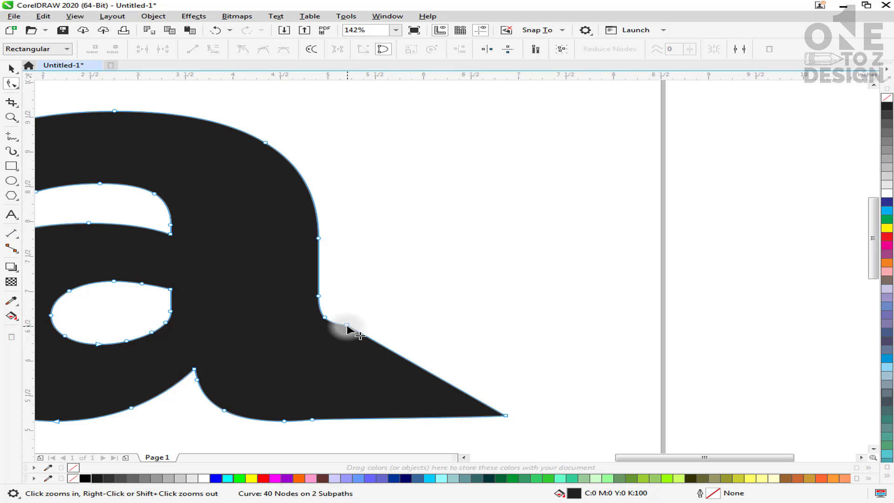
double_click(346, 324)
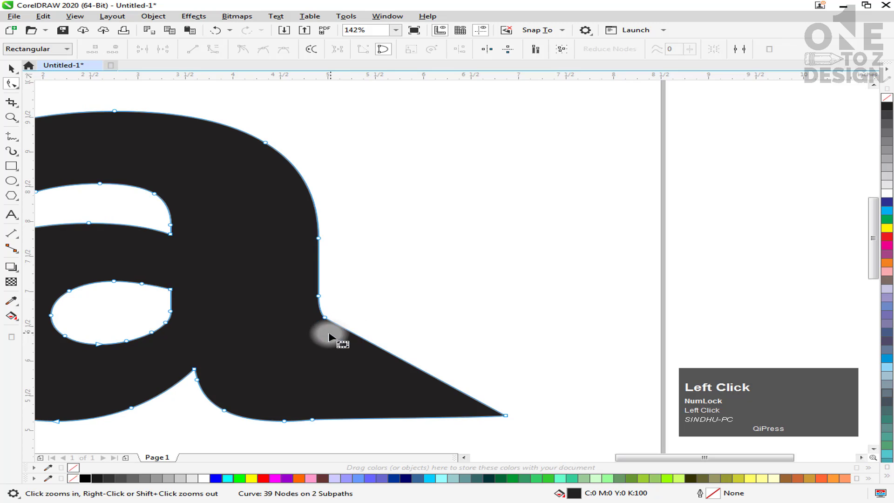
double_click(314, 420)
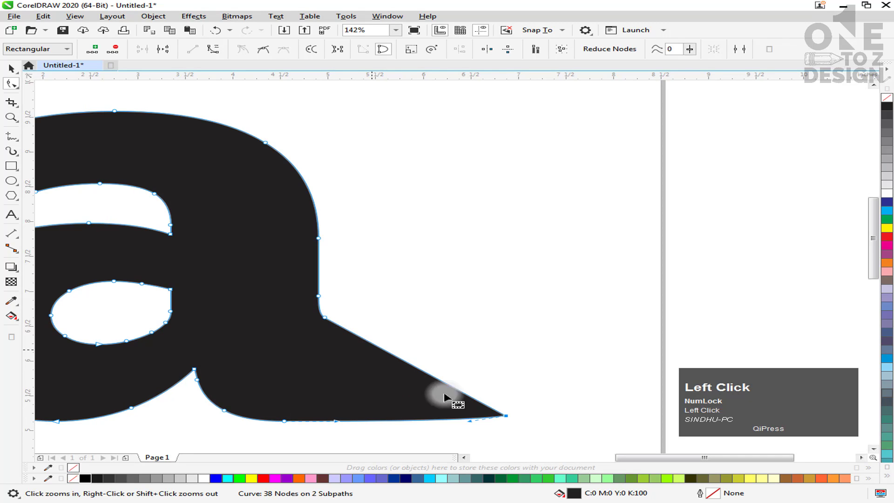
Convert the tail's slanted upper segment to a curve and bend it inward with its control handles.
click(419, 368)
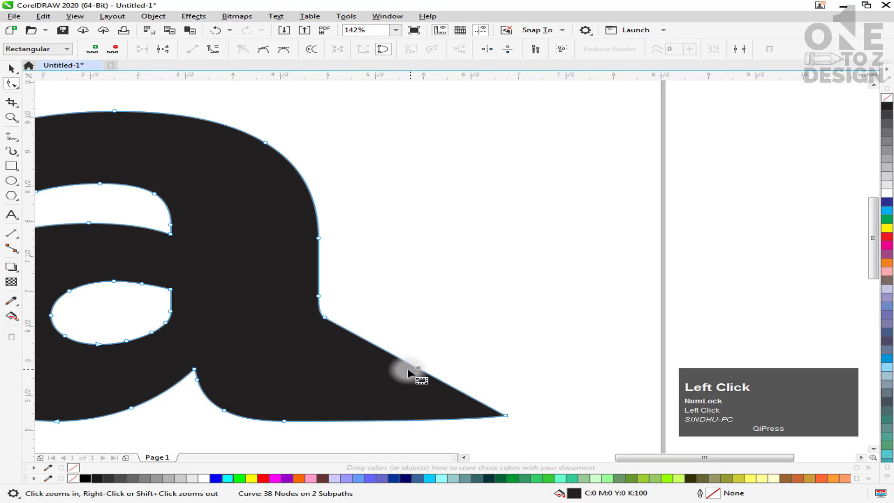
click(214, 50)
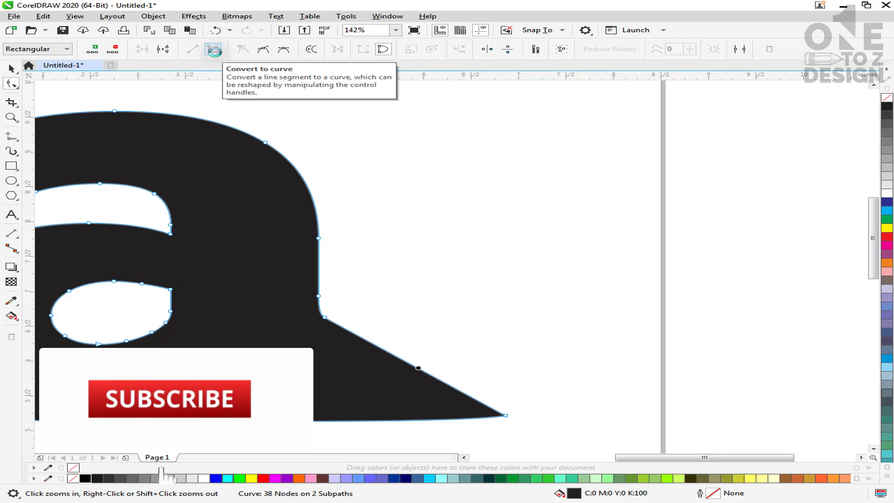
click(214, 50)
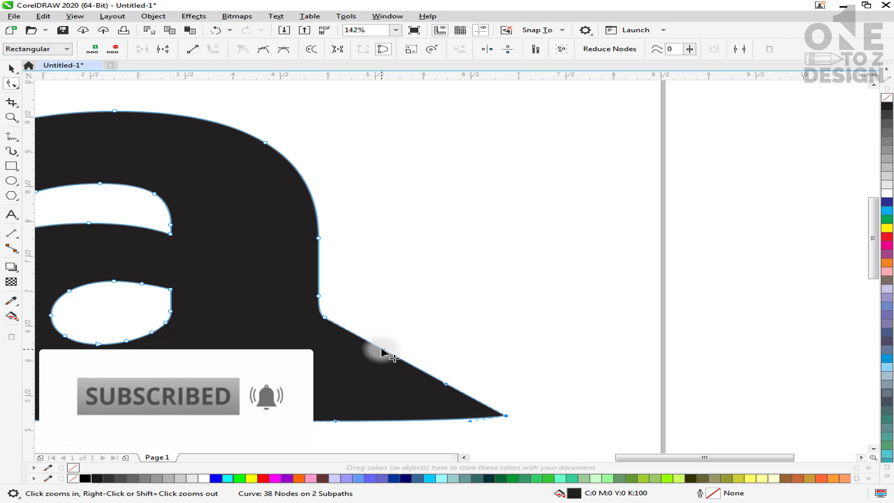
drag(381, 350, 353, 379)
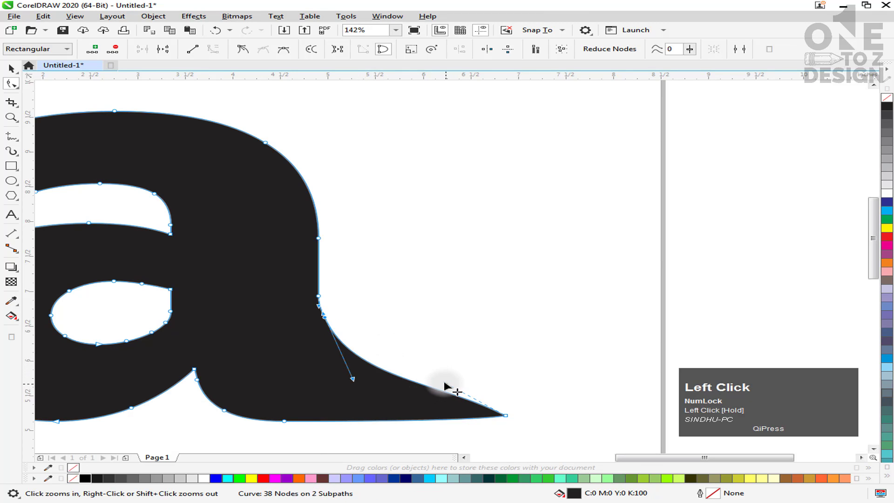
drag(447, 387, 412, 401)
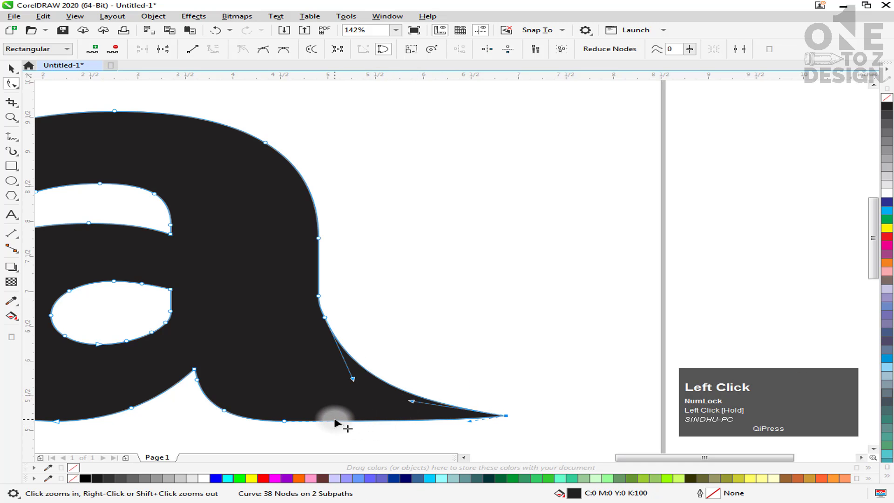
Convert the curved segment along the tail's underside to a straight line.
click(345, 423)
click(349, 422)
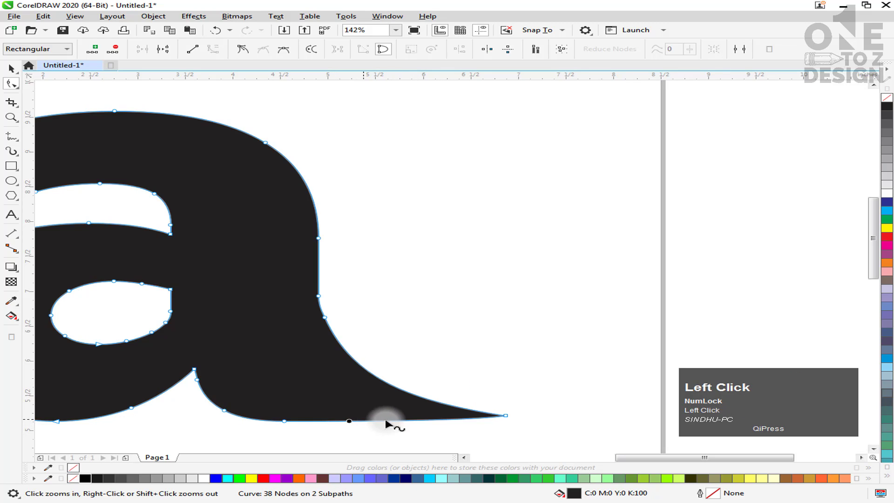
click(189, 49)
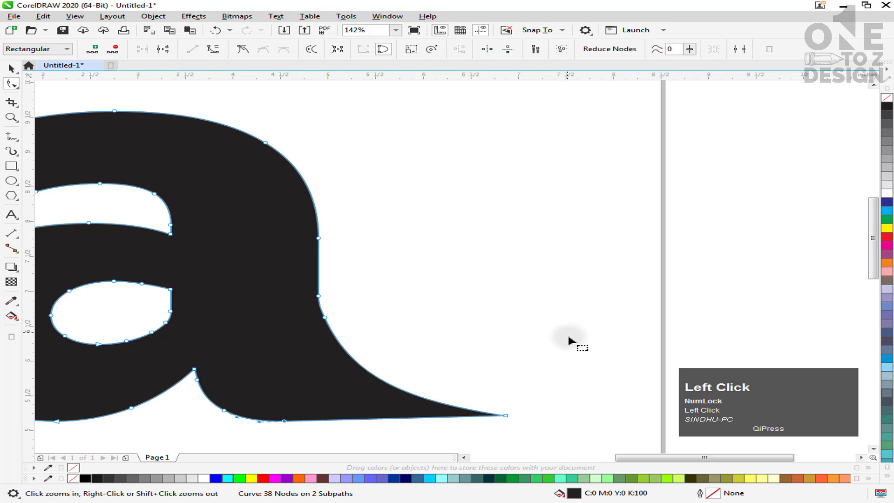
Place a horizontal guideline along the letter's base and lower the tail's tip node onto it.
click(523, 404)
drag(371, 77, 507, 420)
click(426, 412)
click(506, 415)
click(530, 404)
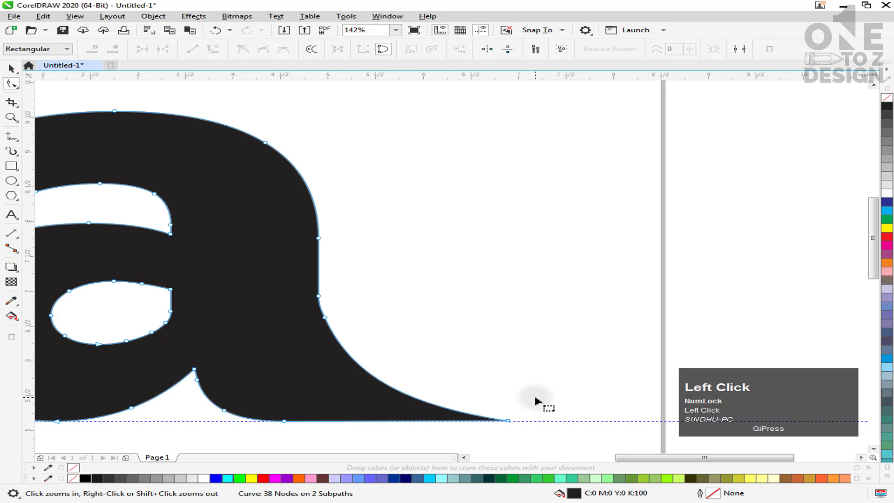
Leave node editing and examine the whole letter with its reshaped tail.
key(space)
click(474, 375)
key(F2)
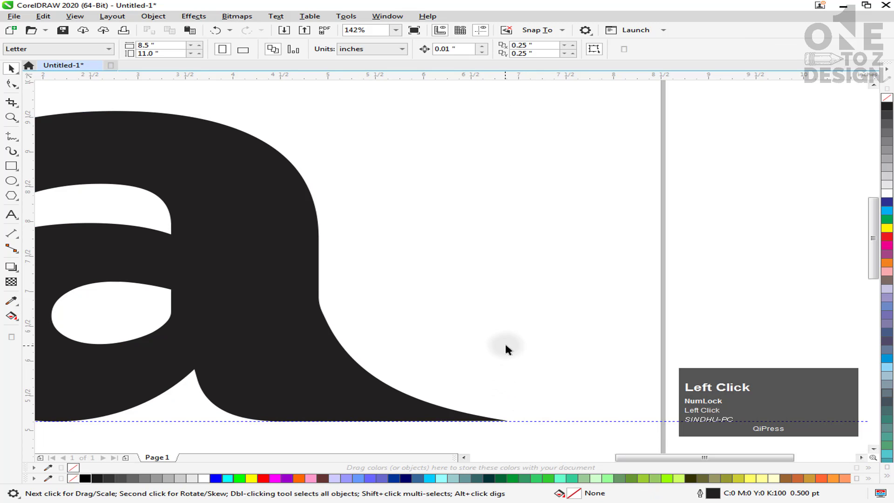
shift+click(321, 351)
key(shift+F2)
click(638, 307)
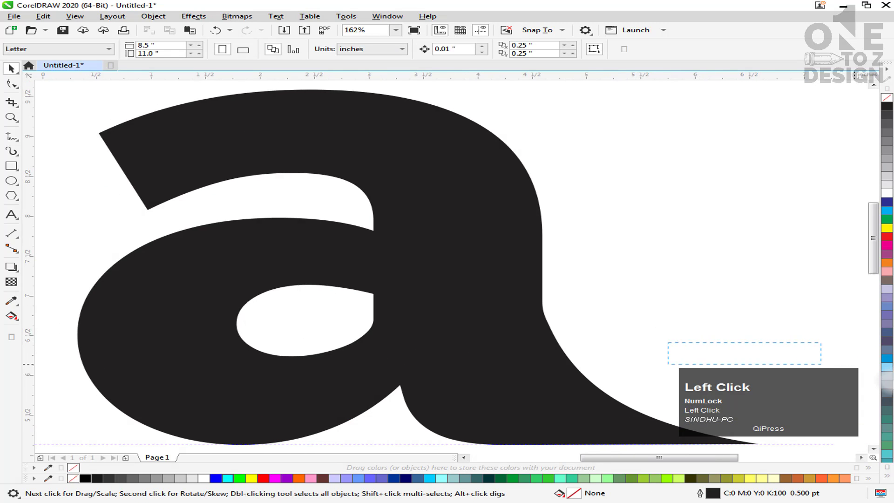
key(F3)
drag(641, 298, 616, 286)
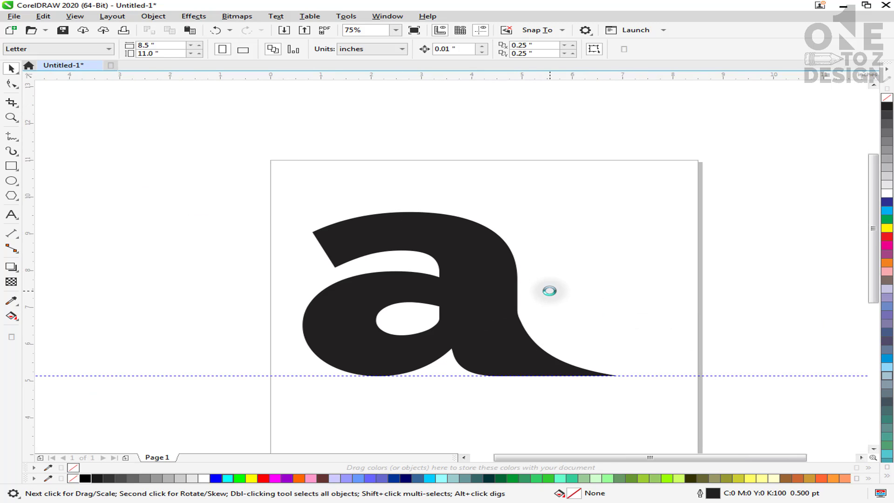
Delete the lower corner node of the letter's upper left terminal and convert the segment running to its tip to a straight line.
key(F2)
drag(260, 194, 515, 302)
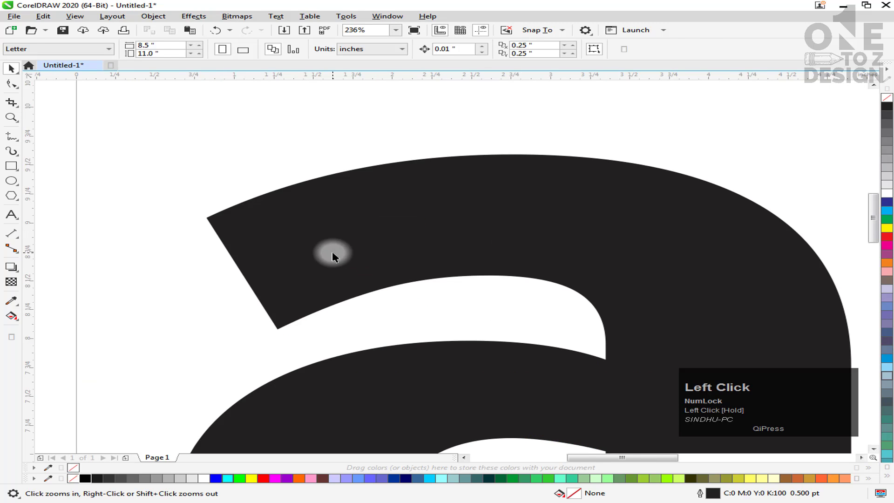
click(330, 249)
click(12, 86)
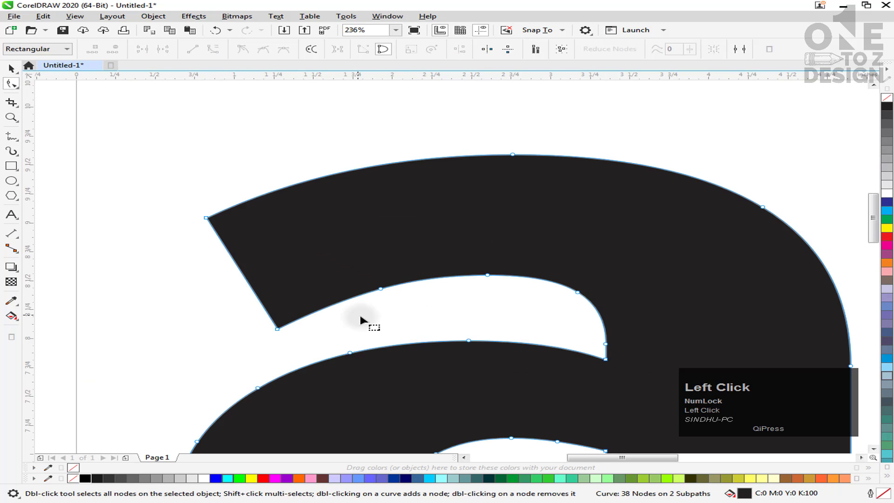
double_click(278, 330)
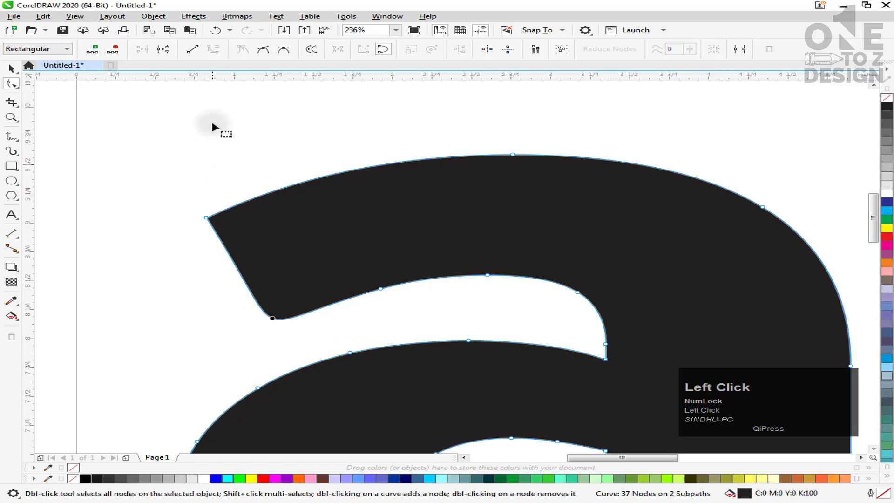
click(198, 54)
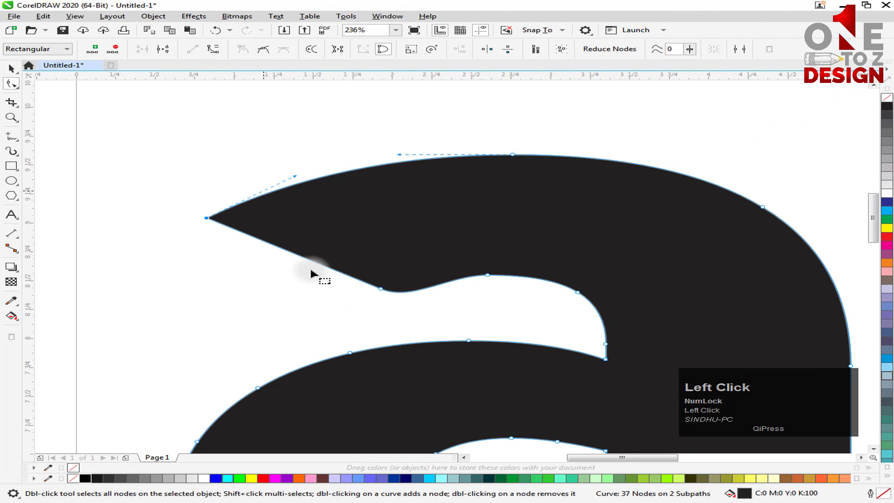
Undo the terminal's straight-line conversion, retry it from the rounded lower corner, and undo it again.
key(ctrl+z)
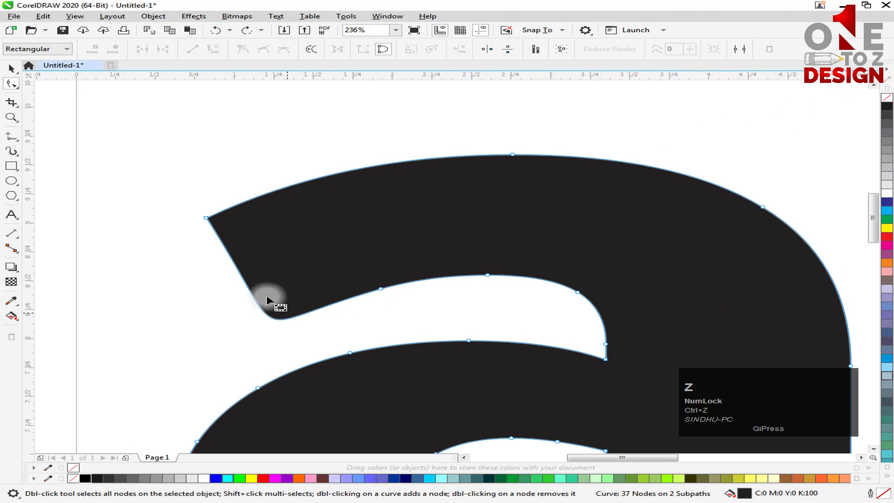
click(278, 319)
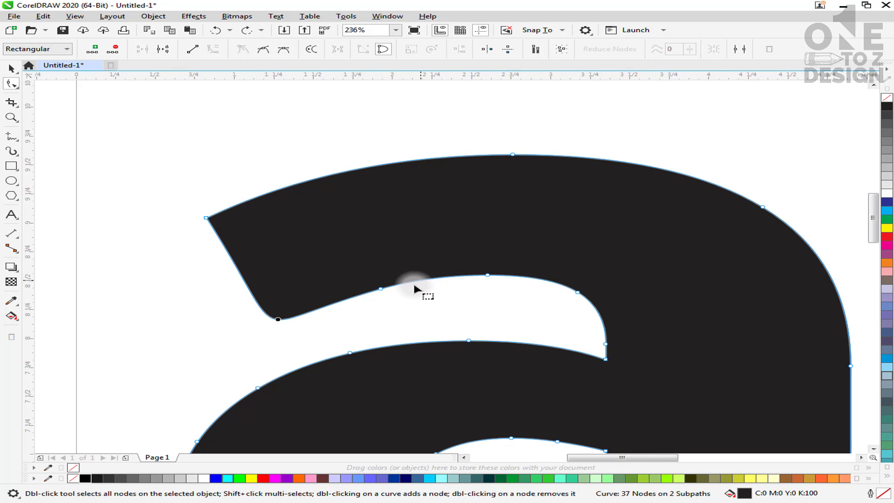
click(192, 49)
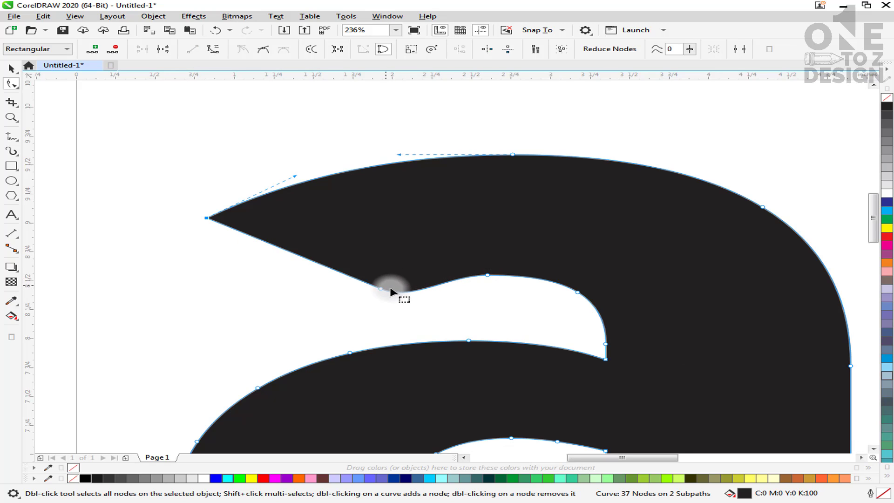
key(ctrl+z)
click(378, 309)
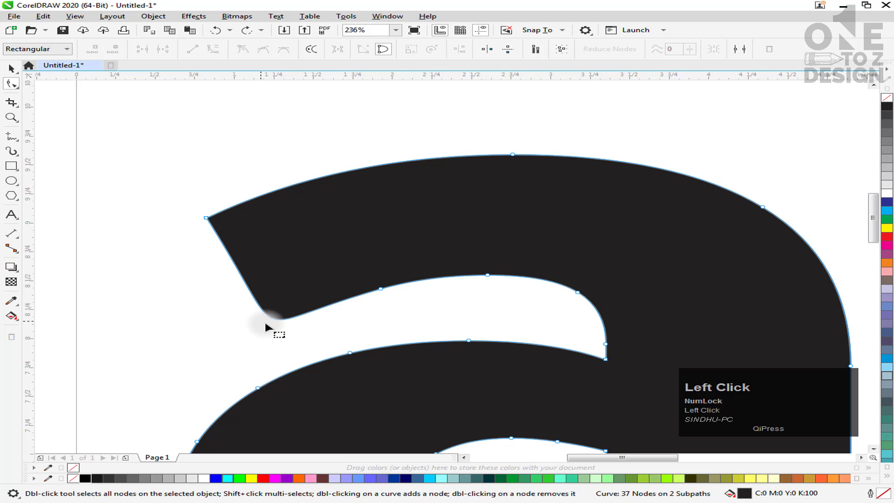
Make the node on the terminal's underside a cusp and convert the segment running to its tip to a straight line.
click(381, 290)
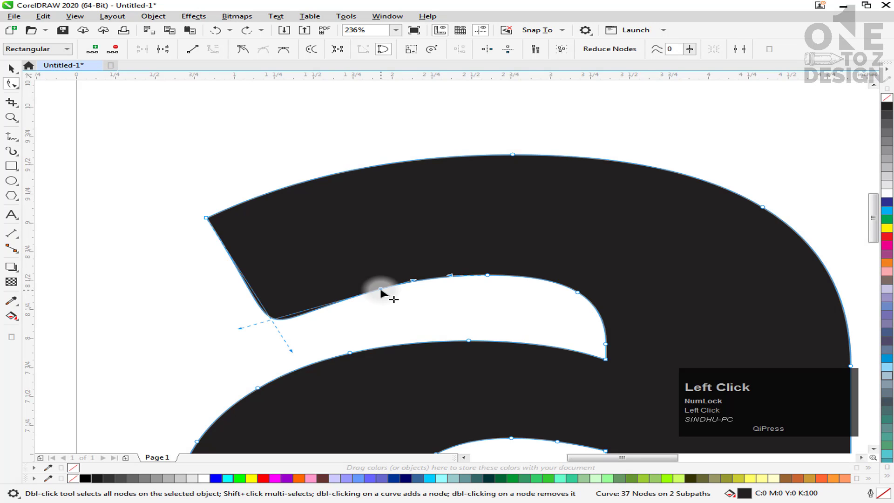
click(242, 49)
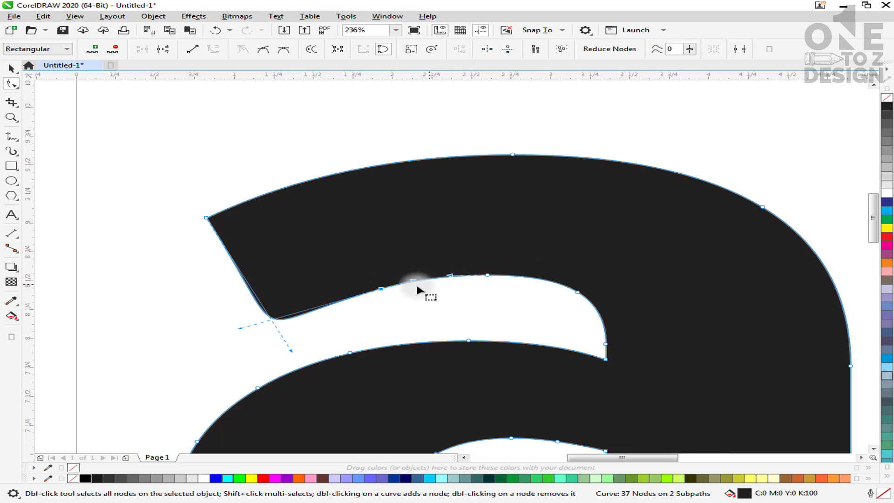
click(267, 316)
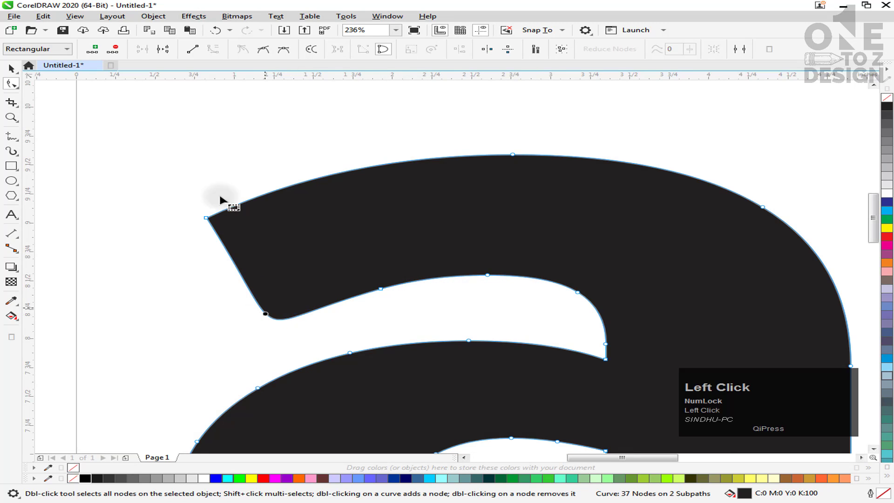
click(193, 49)
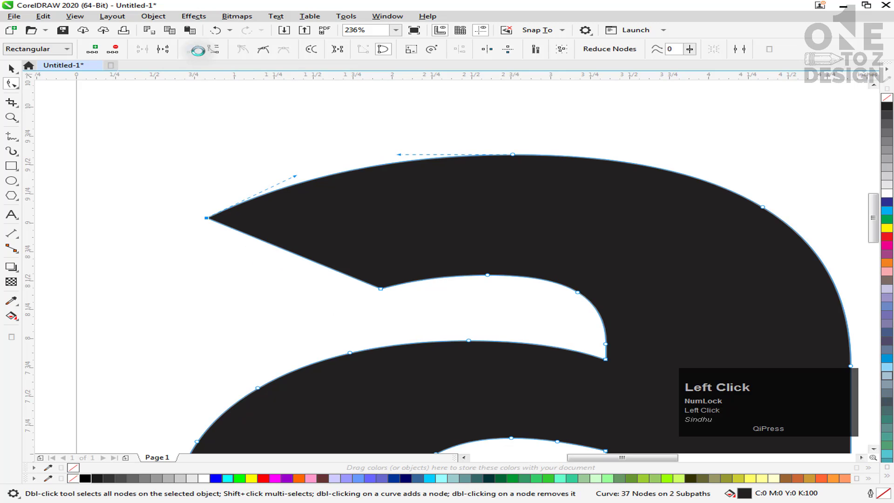
Convert the straight segment under the terminal's tip to a curve and bend both its handles into a concave hook.
click(415, 282)
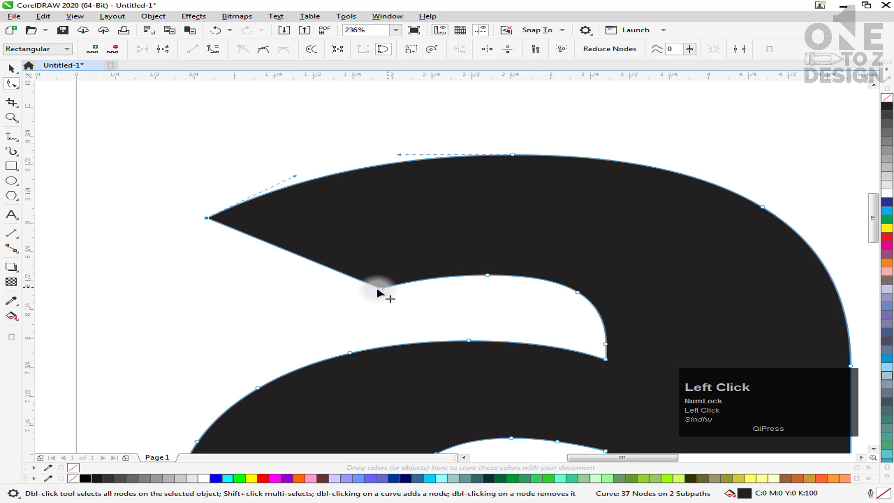
click(319, 264)
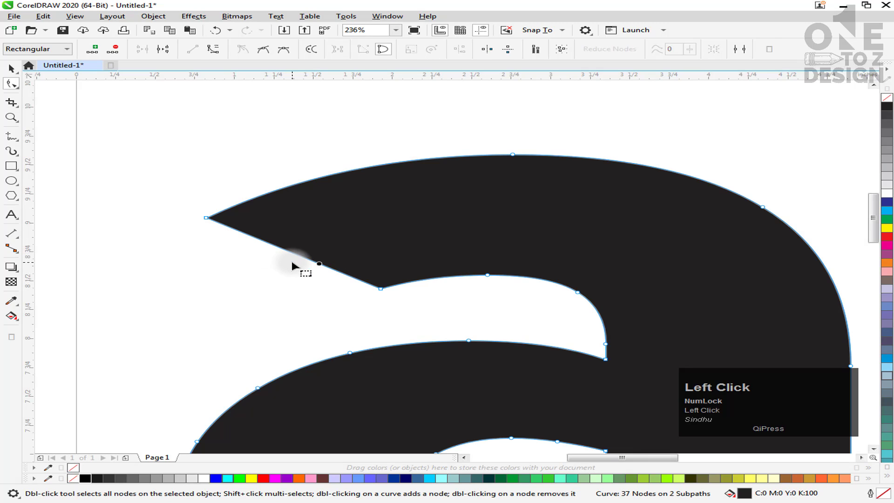
click(214, 50)
drag(264, 243, 354, 191)
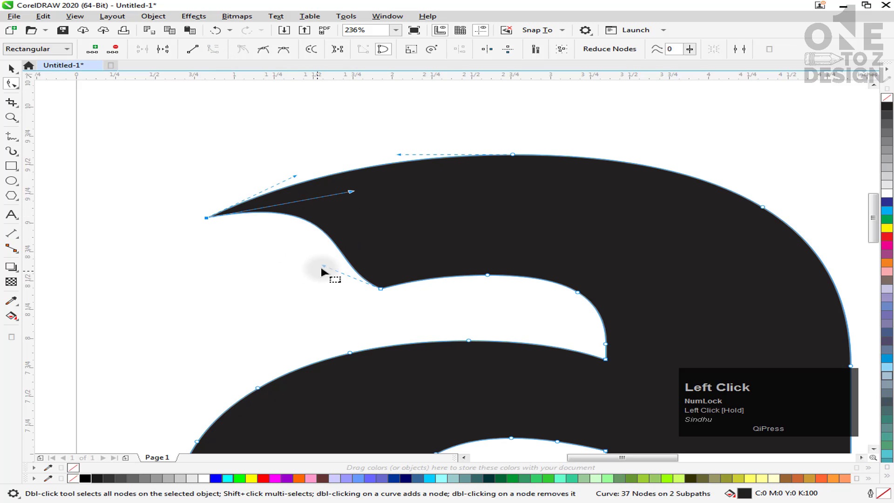
drag(324, 266, 262, 298)
Leave node editing and delete the horizontal guideline along the letter's base.
key(space)
click(230, 328)
key(F4)
key(F3)
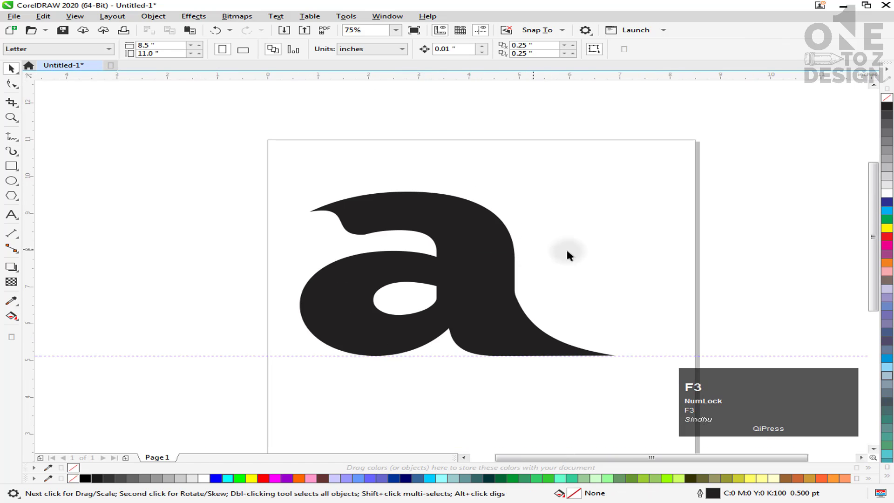
drag(784, 282, 886, 296)
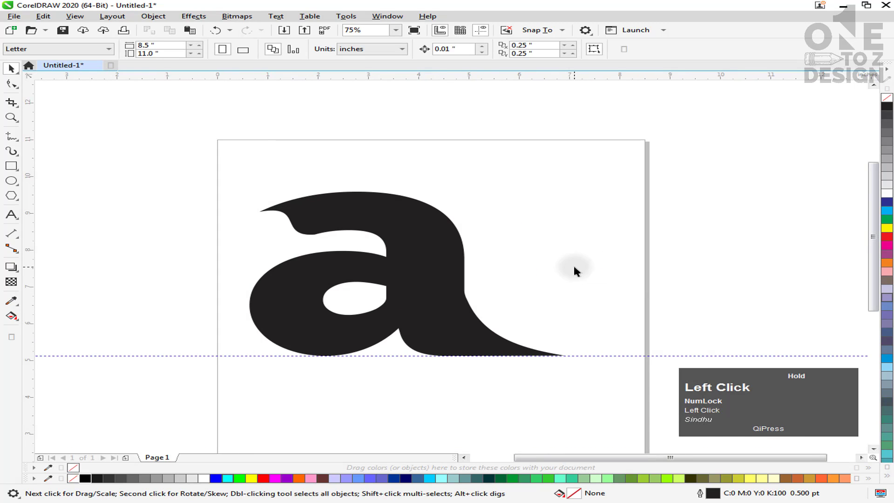
click(606, 356)
key(Delete)
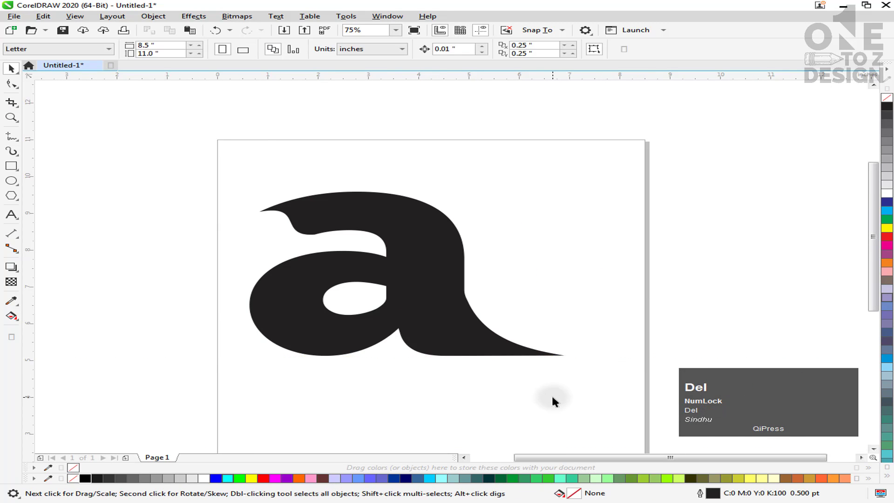
Add a separate artistic text letter "a" beside the page and enlarge it to about 441 pt.
key(F3)
click(12, 215)
click(122, 317)
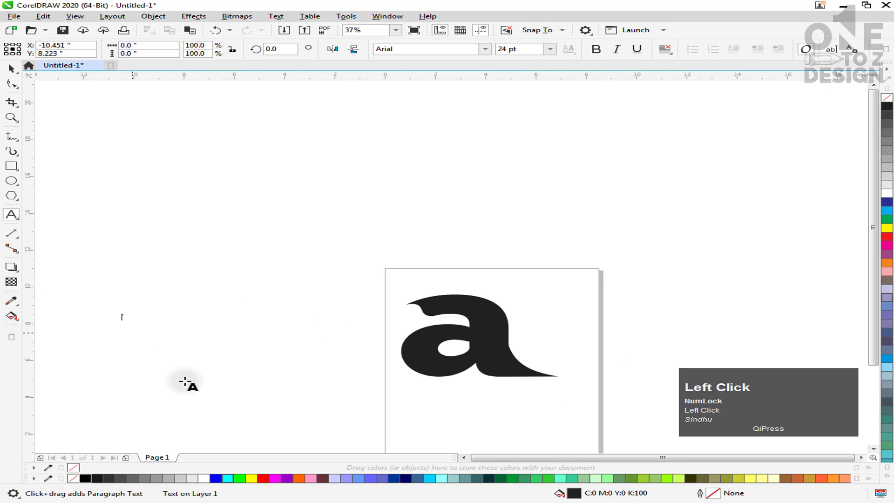
text(a)
click(11, 70)
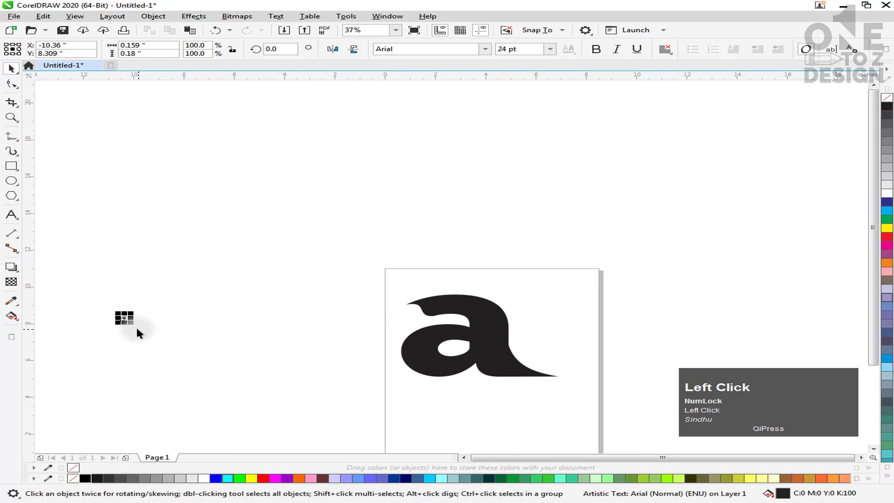
drag(129, 322, 200, 380)
Set the comparison letter's font to Raleway Black, enlarge it to about 618 pt and place it beside the custom letter.
click(486, 49)
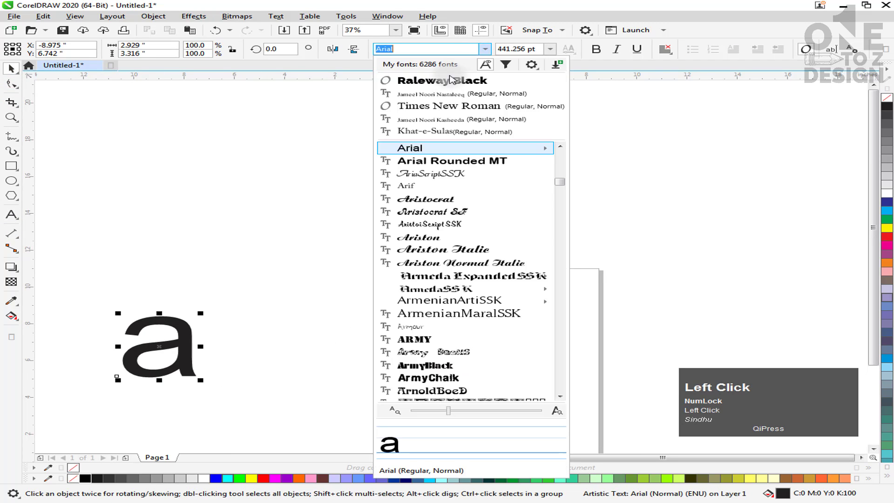
click(444, 93)
click(485, 48)
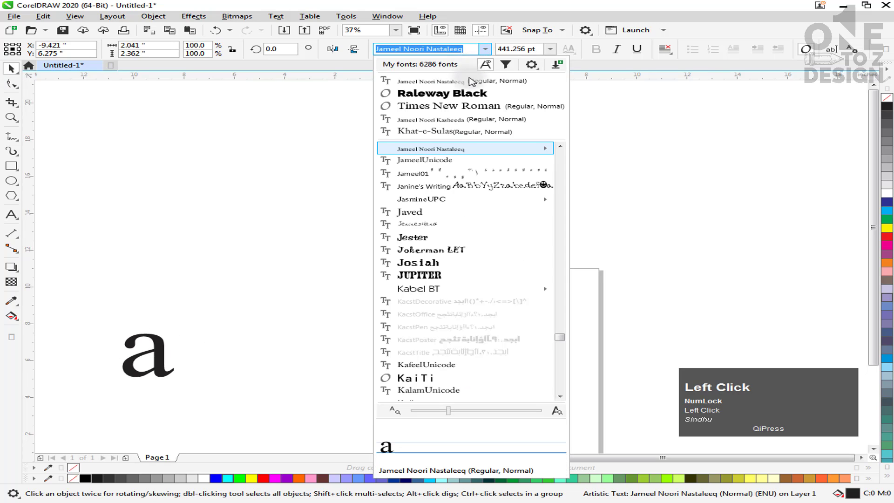
click(466, 93)
drag(240, 360, 259, 384)
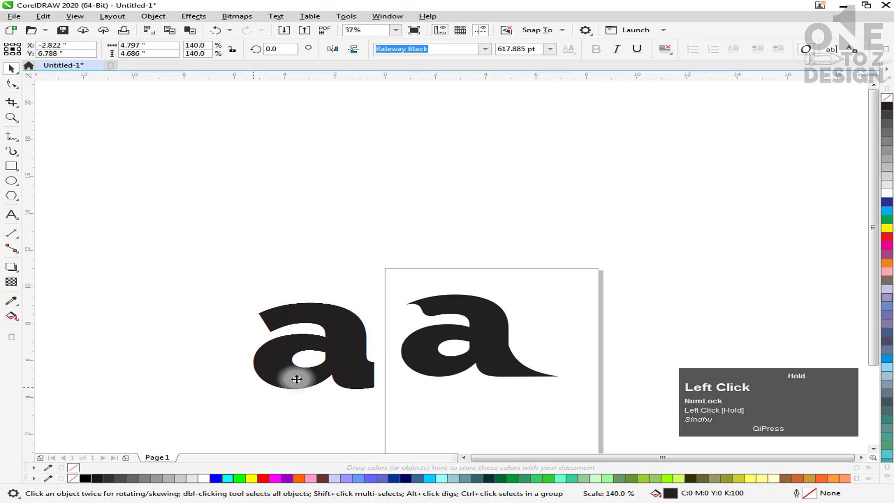
Compare the plain Raleway Black letter with the reshaped custom letter side by side.
key(F4)
key(F3)
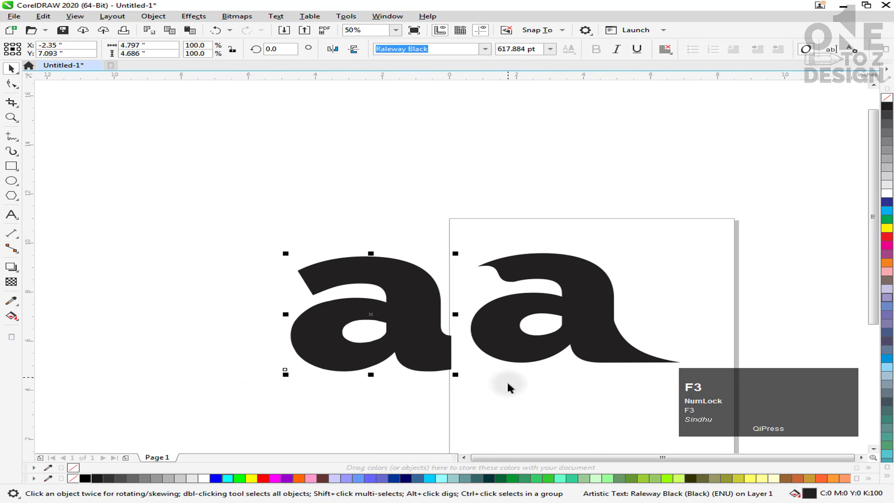
drag(542, 411, 807, 423)
drag(888, 434, 881, 431)
click(470, 386)
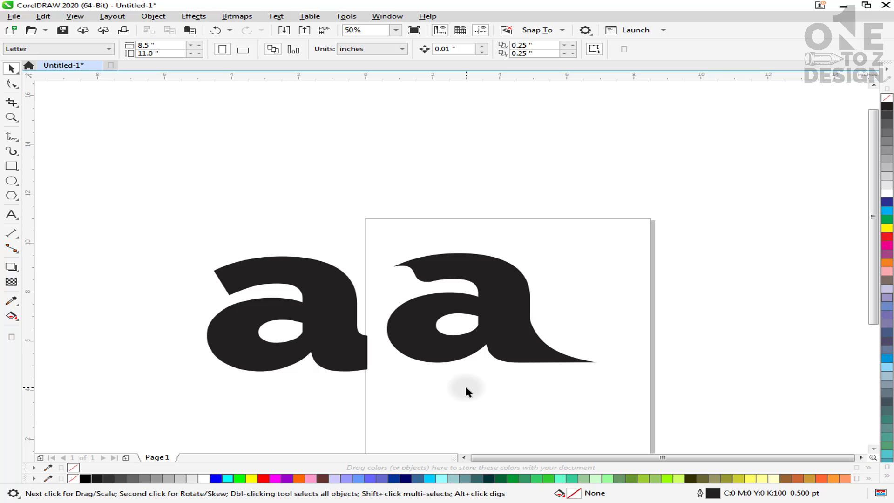
click(541, 358)
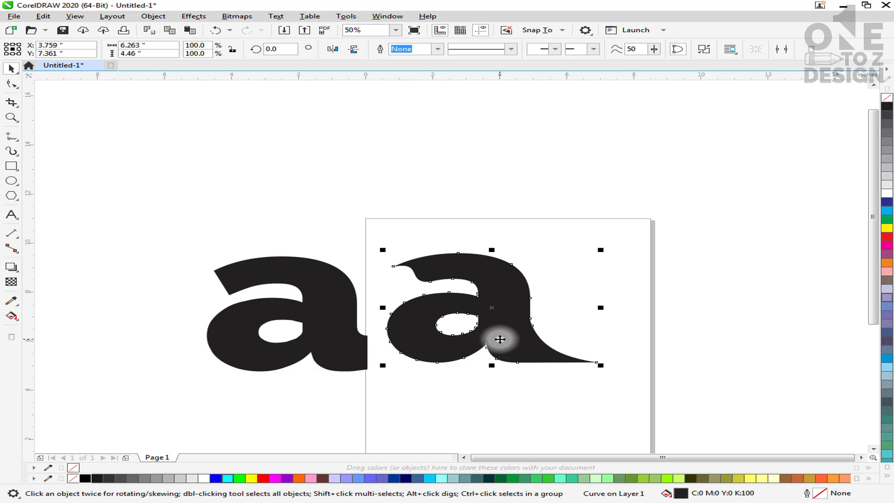
Delete the plain Raleway Black letter and move the custom letter off the page to its left side.
click(350, 354)
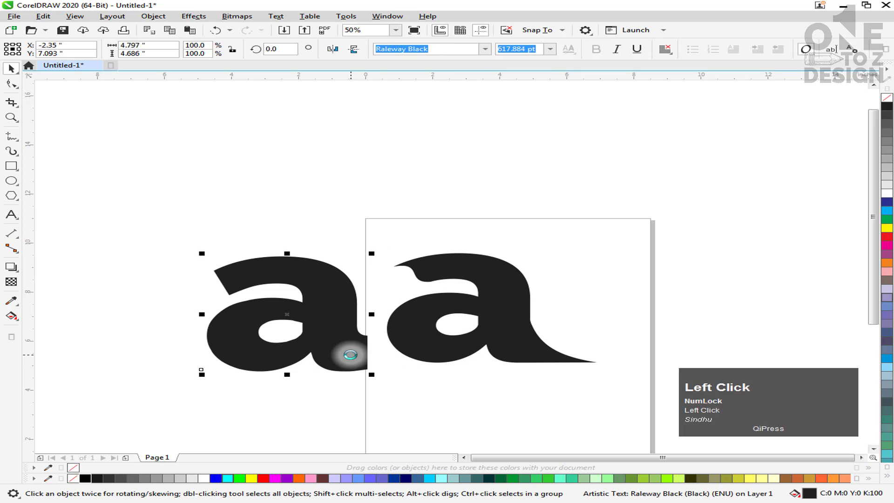
key(Delete)
drag(495, 356, 261, 355)
click(437, 318)
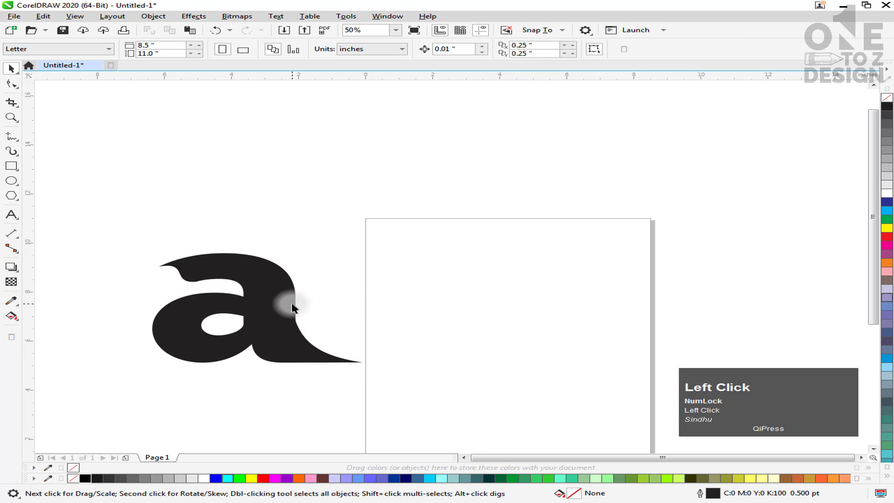
Add the artistic text "G" on the empty page.
click(11, 215)
click(416, 311)
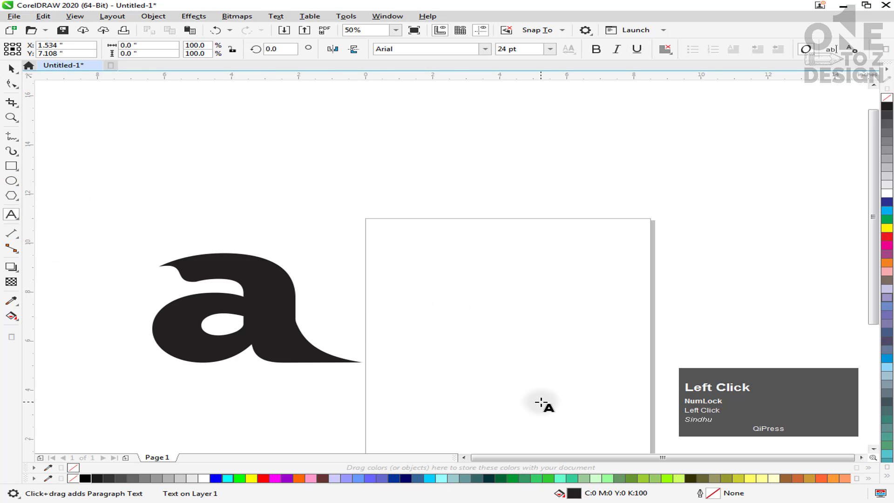
text(G)
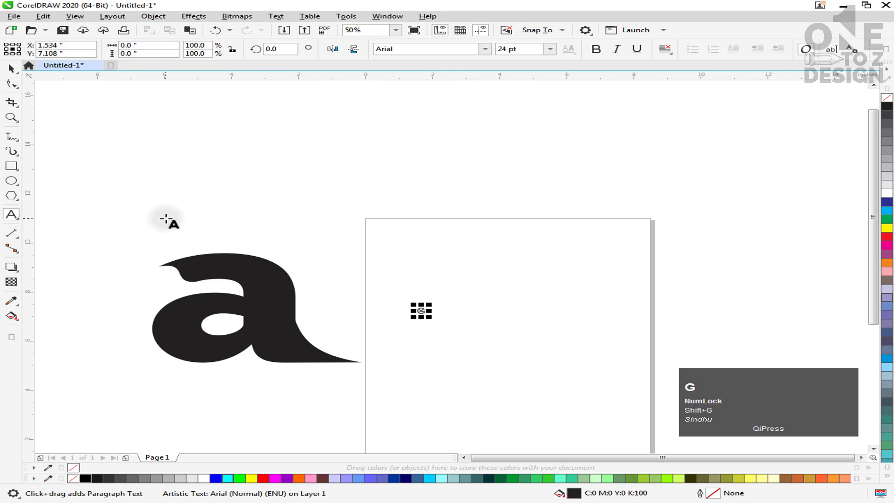
click(12, 69)
Scale the custom letter down to about 45.6% and place it on the page above the "G".
click(280, 295)
drag(145, 250, 263, 310)
drag(314, 344, 441, 281)
key(z)
drag(383, 233, 631, 336)
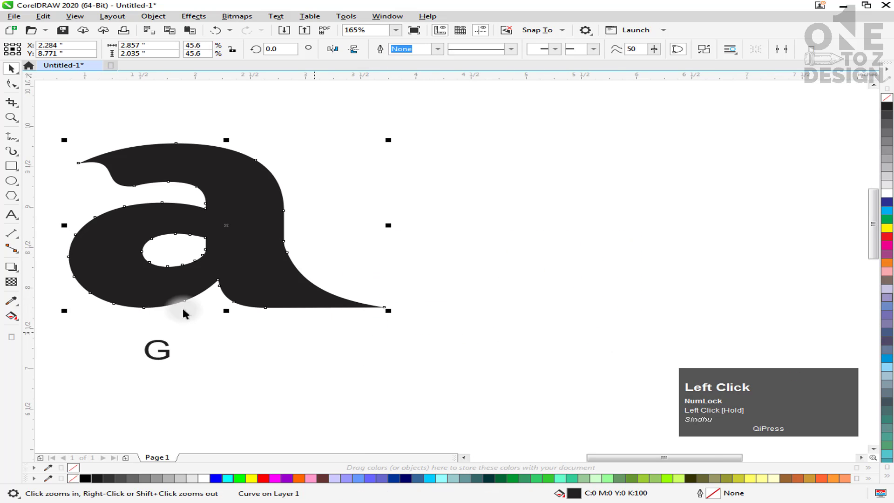
Enlarge the "G" text to about 69.5 pt and position it just below the custom letter.
click(161, 350)
shift+click(201, 305)
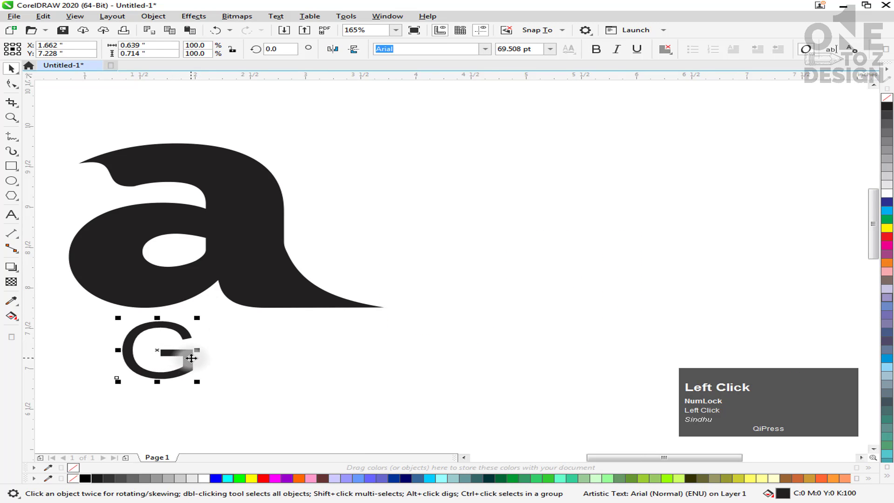
drag(184, 359, 179, 375)
Extend the "G" text so that it reads "Graphics".
key(F8)
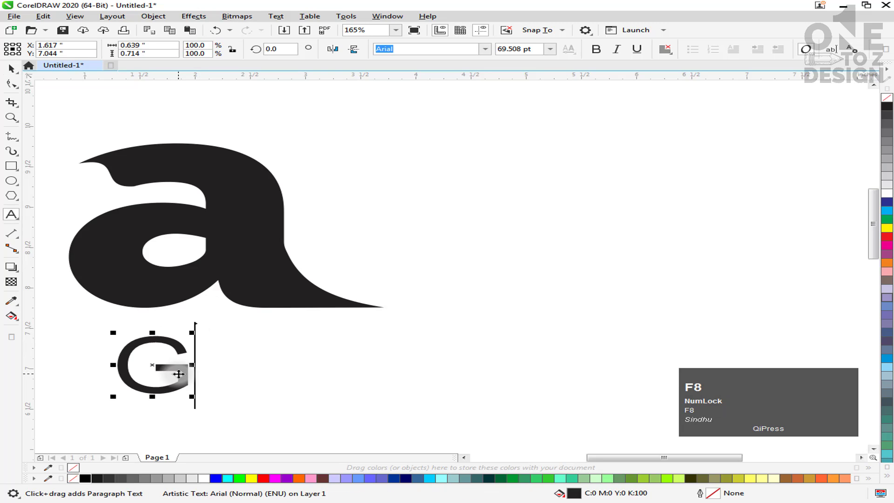
text(rahi)
key(BackSpace)
key(BackSpace)
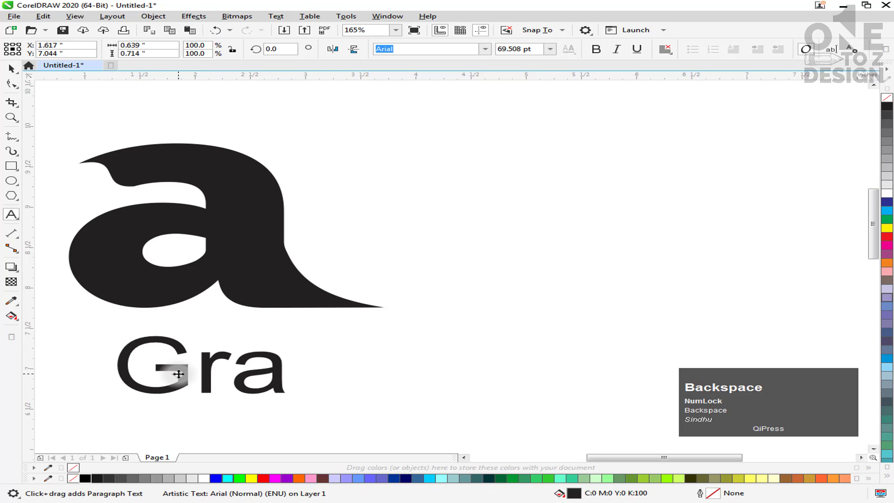
text(phics)
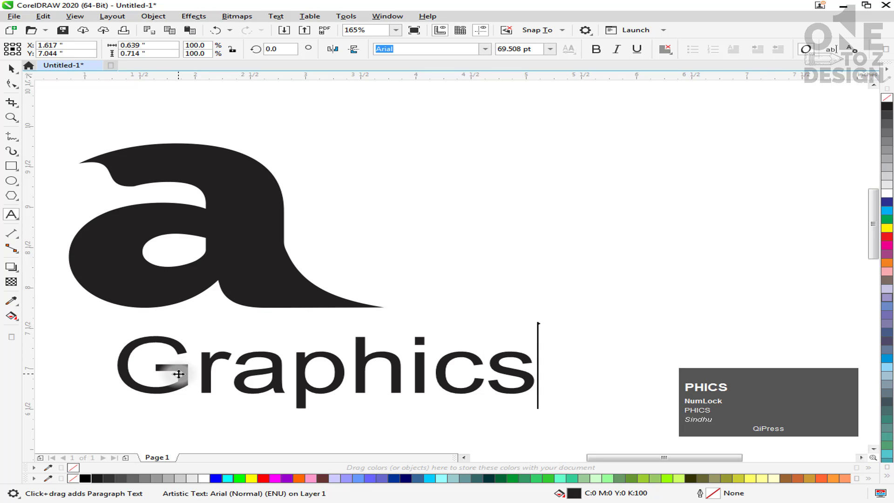
key(Escape)
click(16, 71)
Move the "Graphics" text slightly farther below the custom letter.
click(496, 368)
drag(597, 383, 596, 446)
click(449, 259)
drag(449, 260, 453, 278)
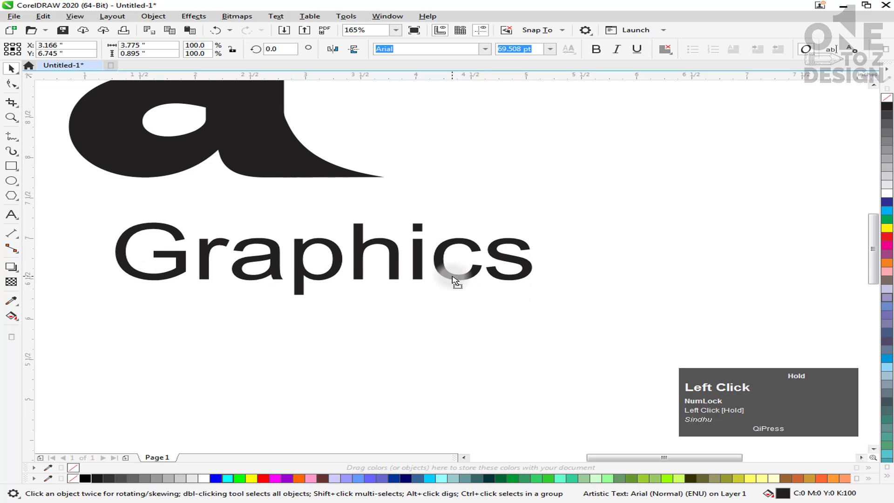
click(459, 315)
click(449, 276)
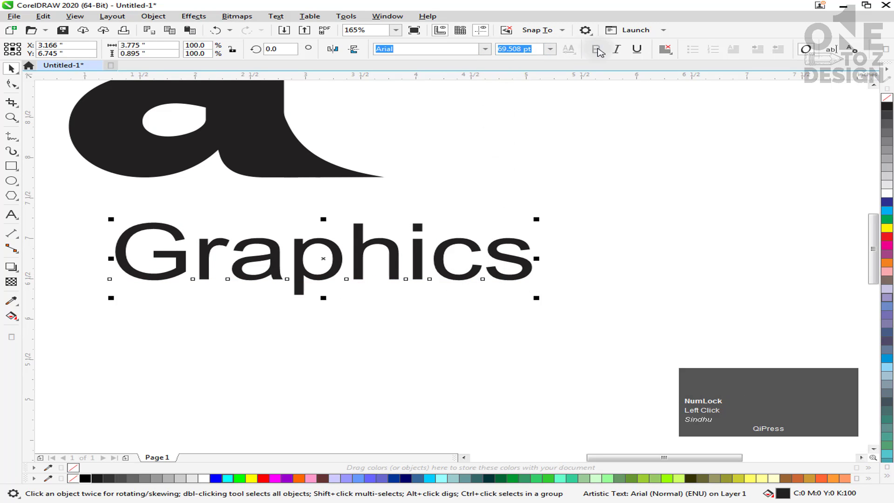
Make the "Graphics" text bold and shift it slightly right and down beneath the custom letter.
click(592, 48)
click(572, 281)
click(541, 279)
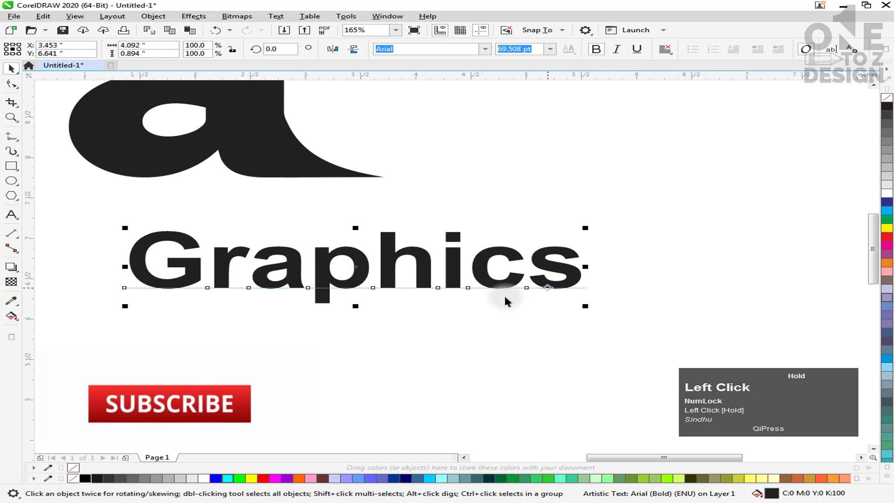
key(F3)
click(466, 314)
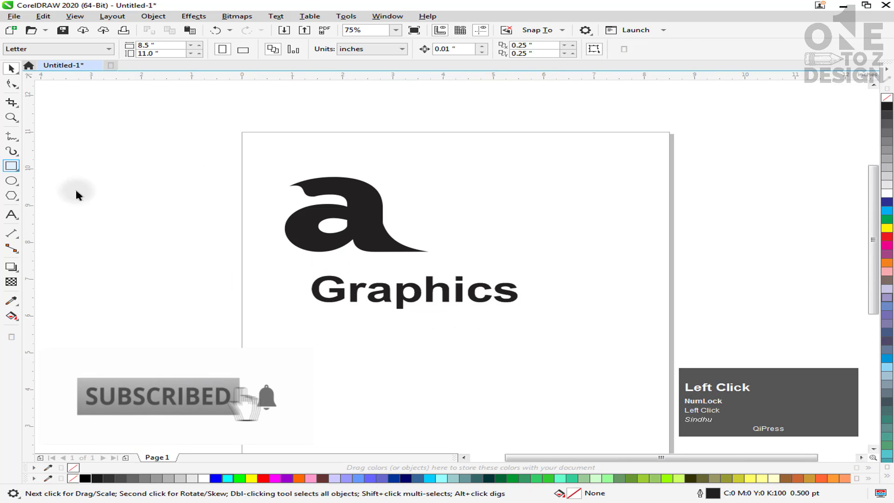
Draw a thin rectangle about 7.06 by 0.16 in below the "Graphics" text and fill it with dark blue.
key(F2)
drag(240, 240, 689, 343)
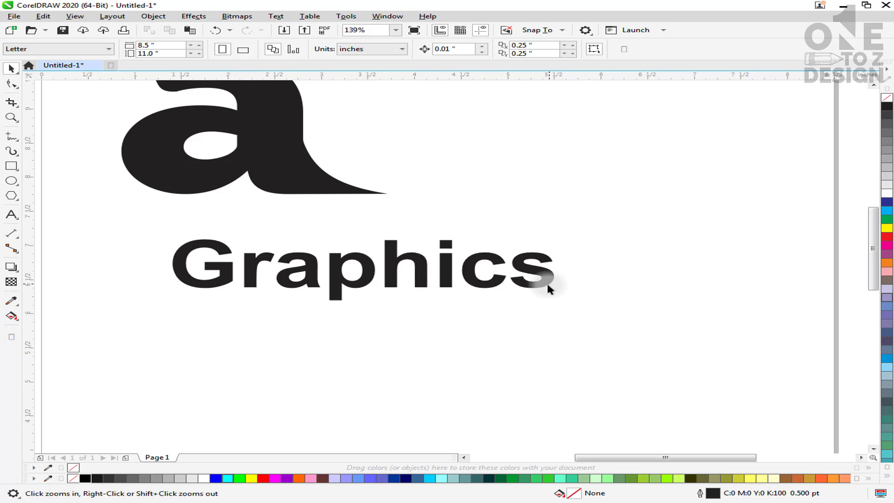
click(11, 166)
drag(146, 318, 598, 321)
drag(674, 323, 805, 330)
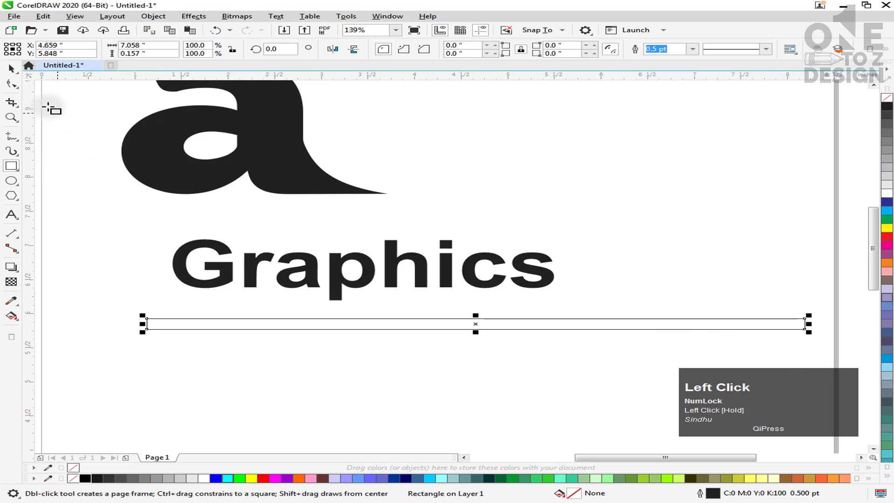
click(18, 70)
click(886, 202)
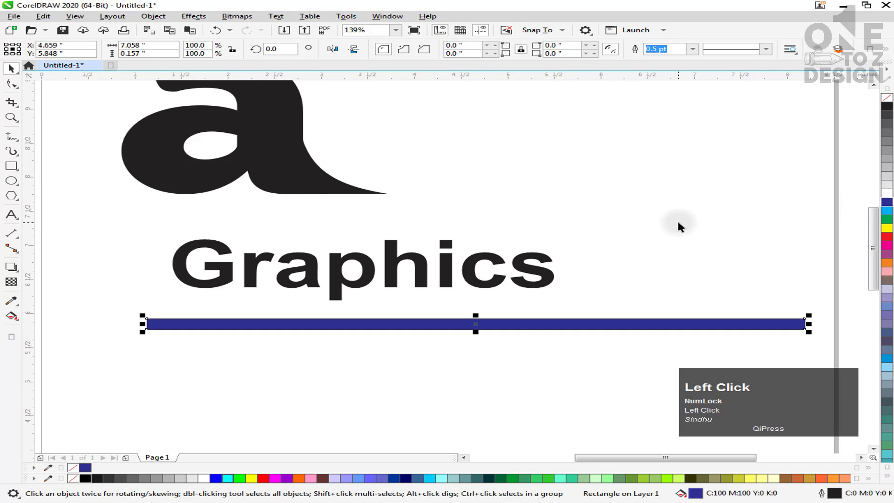
Move the "Graphics" text down and left so it sits just above the start of the blue bar.
click(516, 285)
click(523, 281)
drag(523, 281, 501, 301)
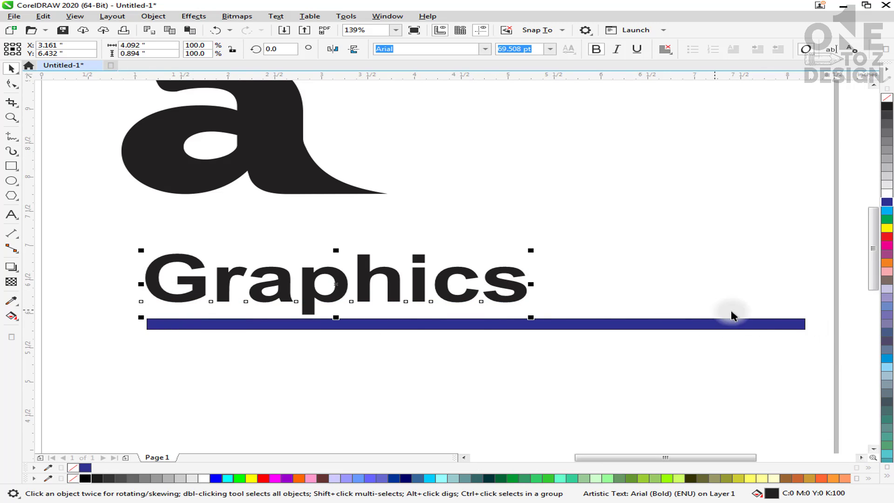
Widen the letter spacing of "Graphics" with the Shape tool so the word spans the length of the blue bar.
click(434, 344)
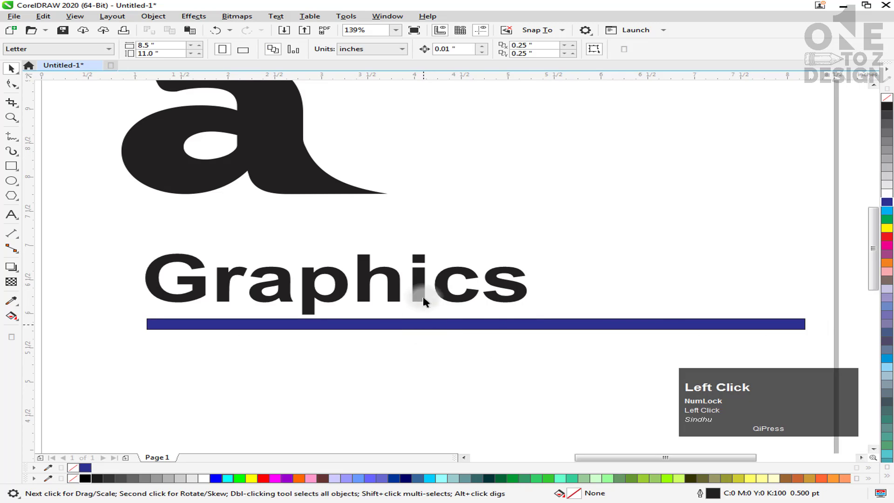
click(448, 294)
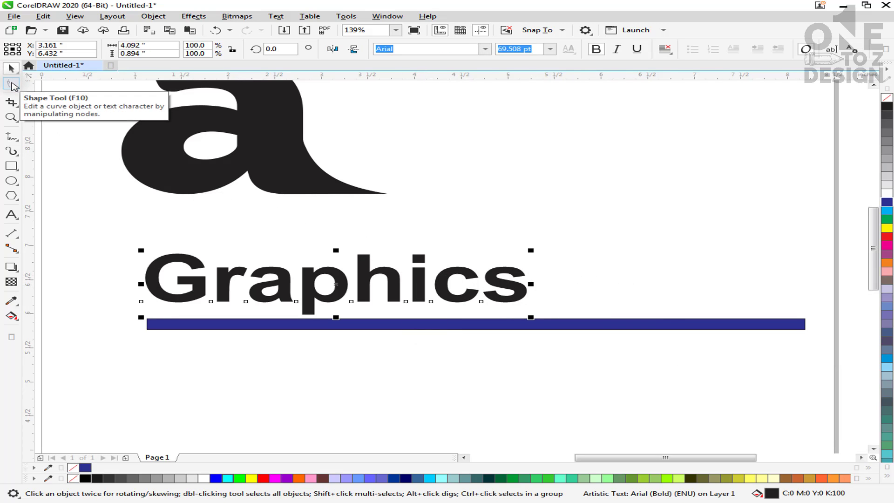
click(12, 85)
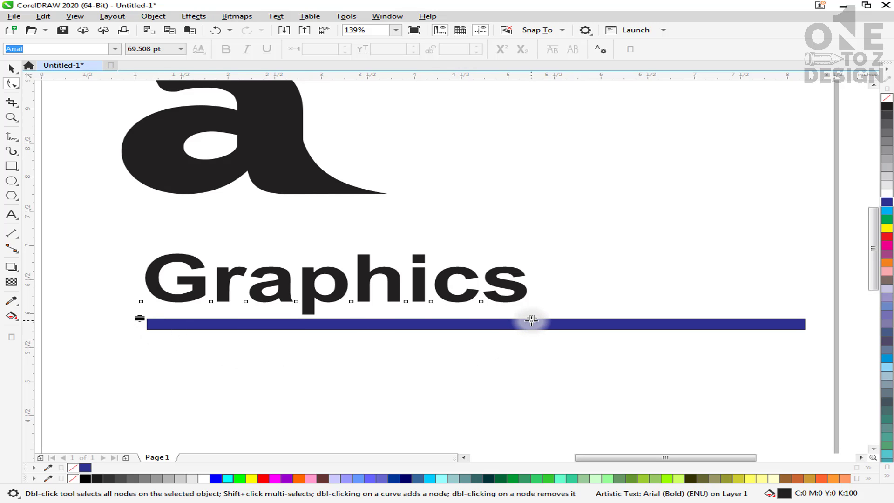
drag(532, 320, 806, 325)
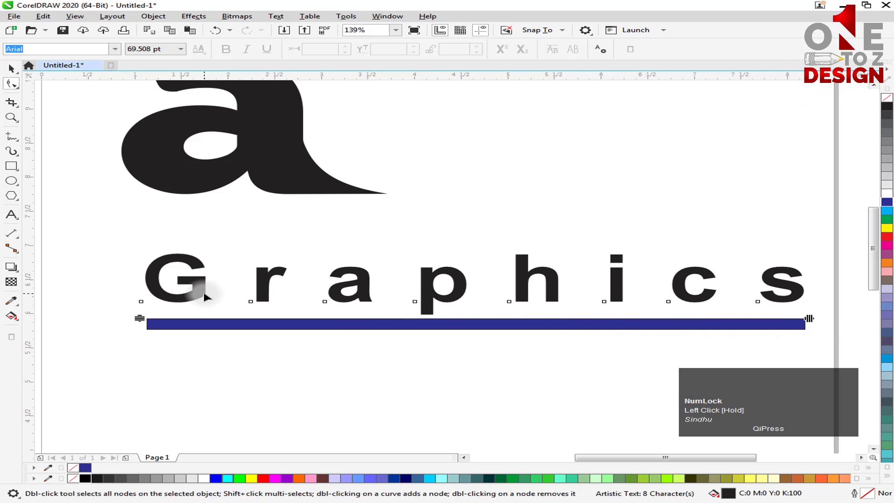
Tighten the letter spacing of "Graphics" until the letters touch, spread it back to the bar's length, and undo the spread.
drag(808, 317, 454, 319)
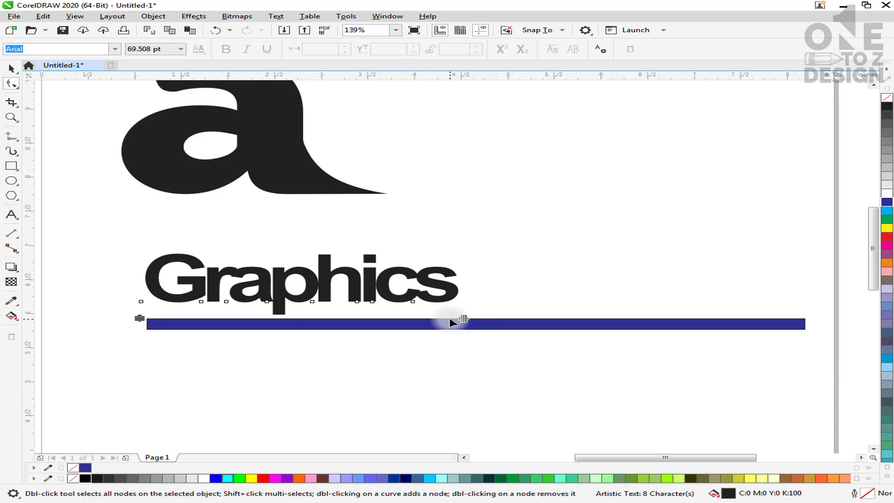
click(464, 320)
drag(464, 321, 799, 320)
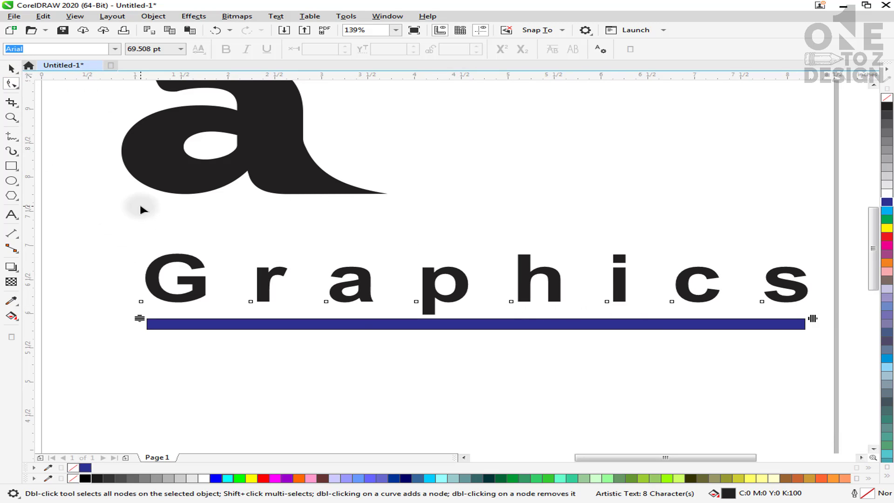
click(12, 68)
key(ctrl+z)
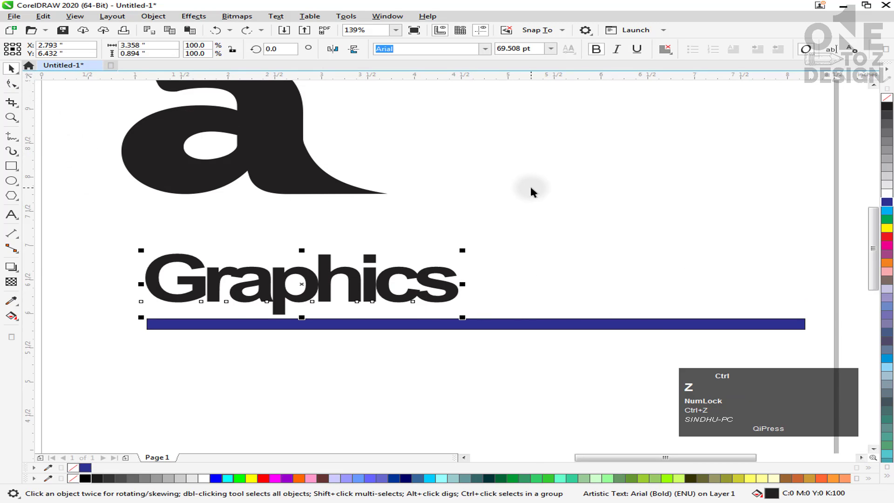
Move the "Graphics" text below the blue bar with its left edge in line with the bar's start.
key(F3)
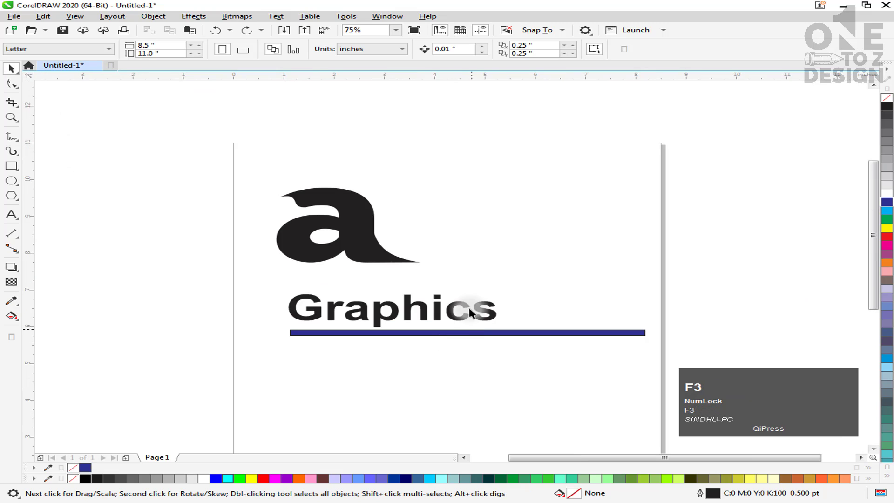
drag(463, 309, 448, 371)
key(F2)
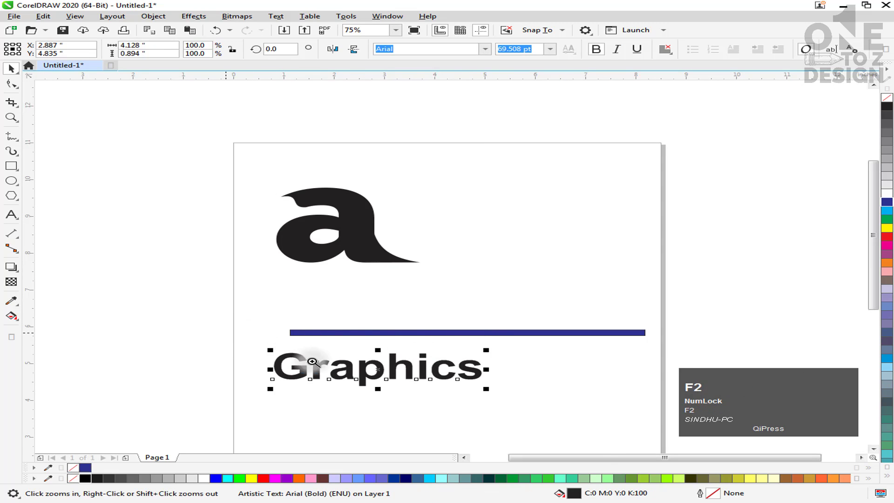
drag(251, 339, 595, 459)
click(561, 391)
click(443, 173)
drag(443, 173, 488, 172)
Add the lines "Designs" and "Logos" beneath "Graphics" in the same text object.
key(F8)
key(Return)
text(D)
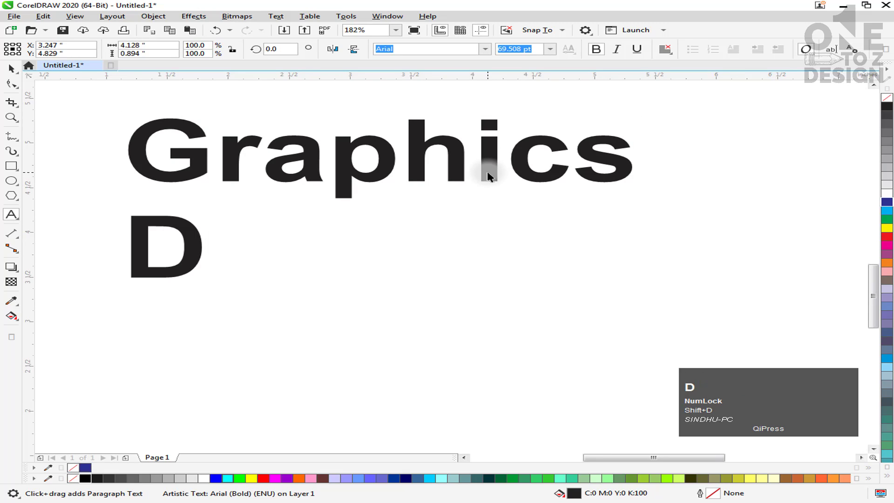
key(BackSpace)
text(Design)
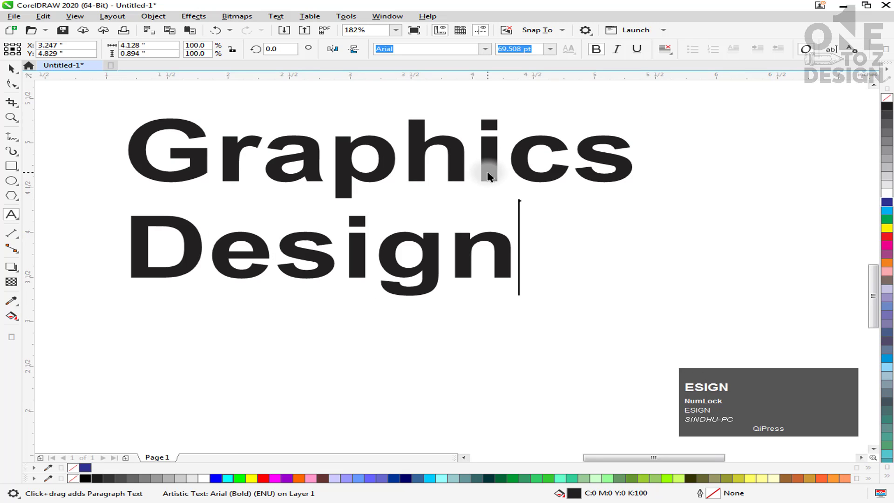
text(s)
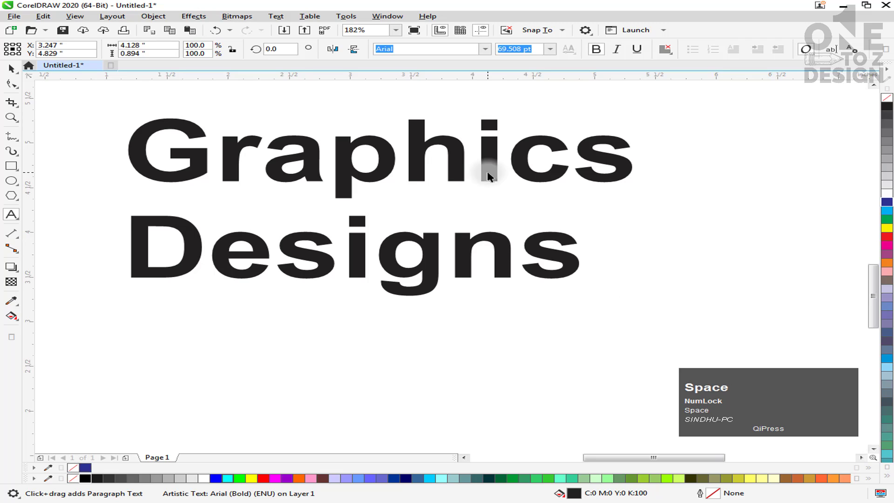
key(Escape)
key(Return)
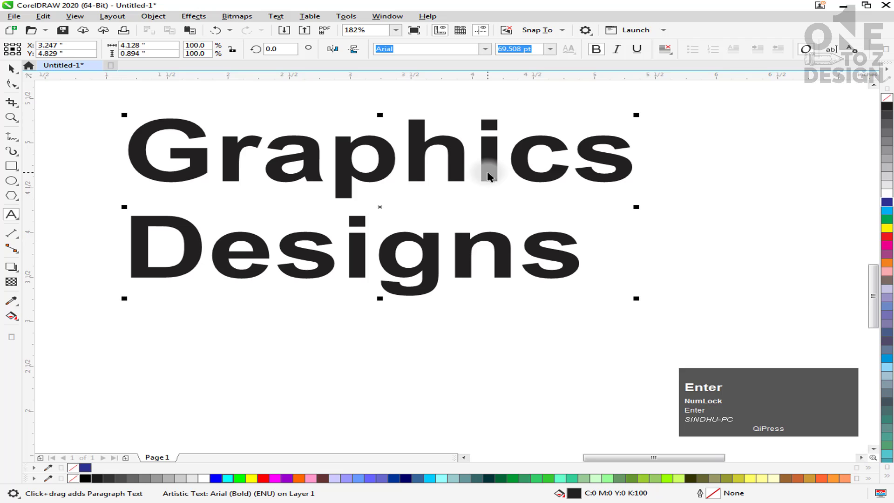
text(Log)
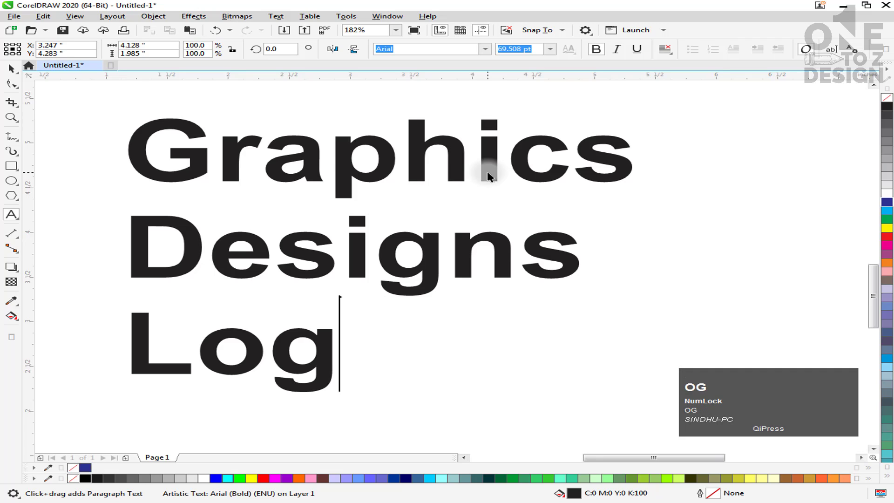
text(os)
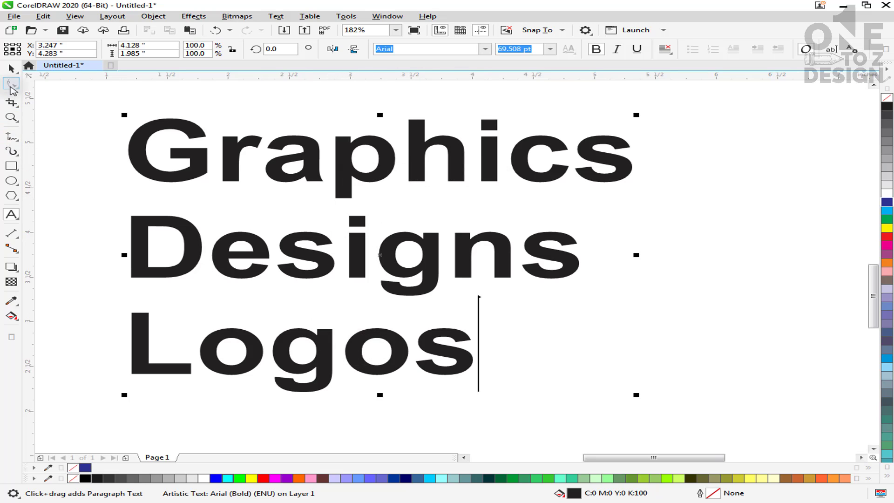
Widen the letter spacing of the three-line text until "Graphics" nearly spans the blue bar.
key(F3)
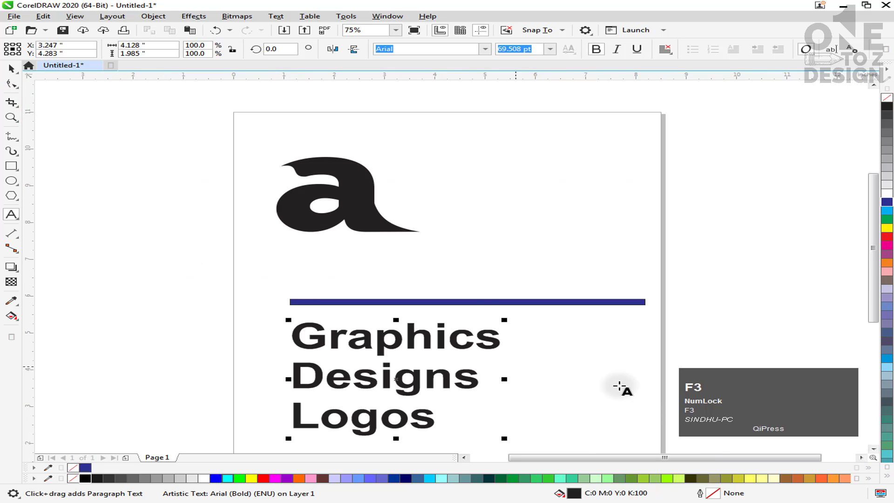
click(873, 448)
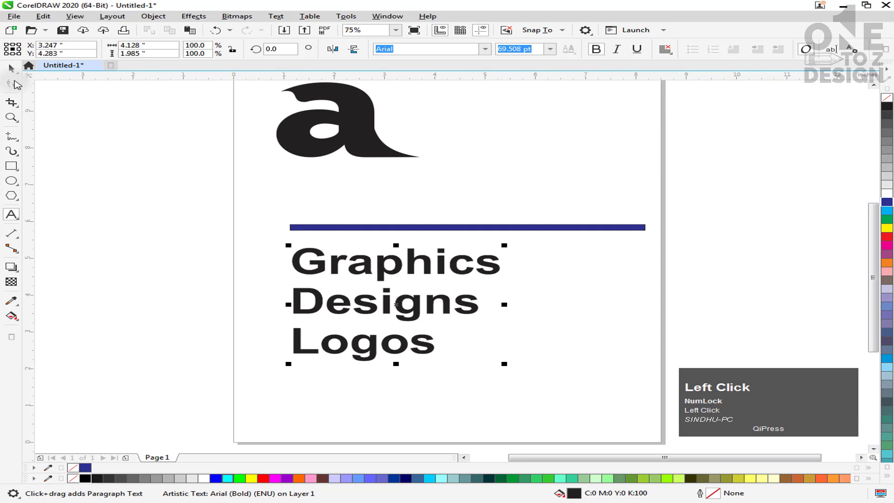
click(12, 84)
drag(506, 364, 642, 361)
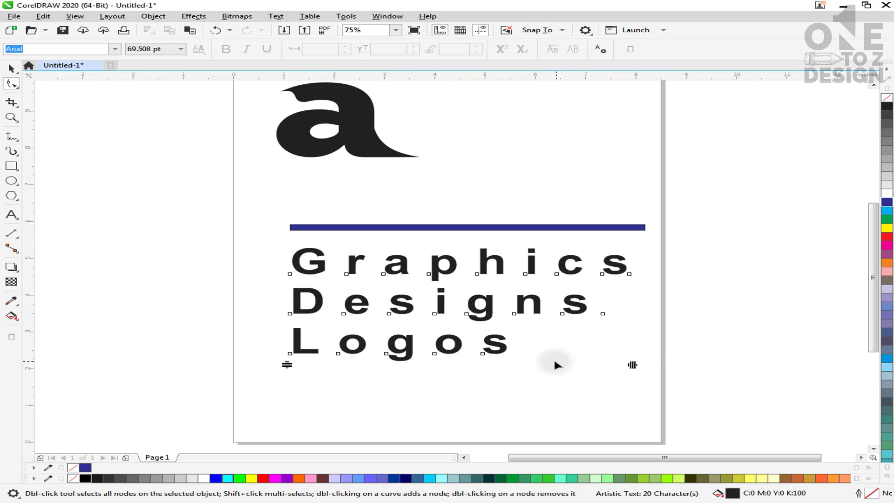
Try narrower letter spacing on the three-line text and undo it each time.
drag(642, 368, 548, 350)
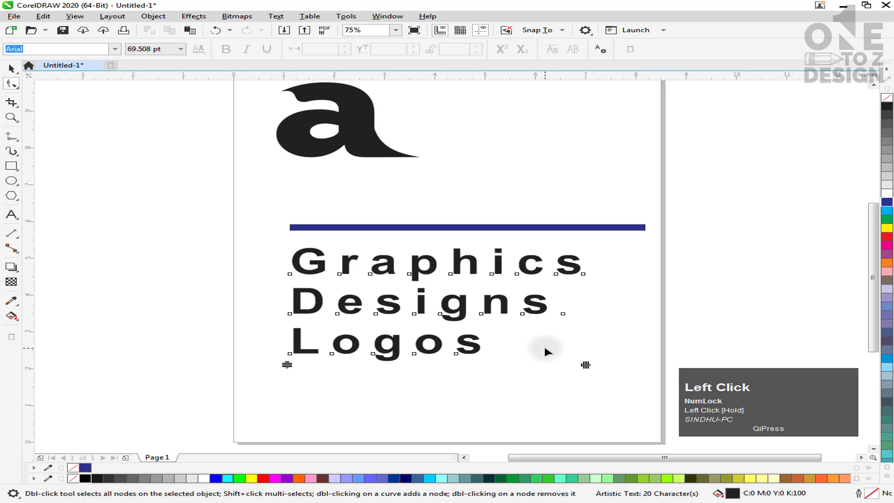
key(ctrl+z)
key(ctrl+z)
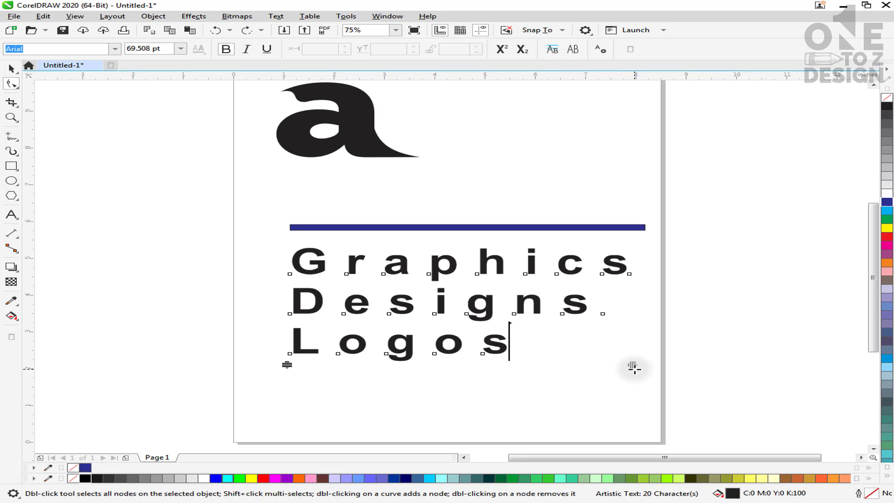
drag(634, 366, 605, 359)
key(ctrl+z)
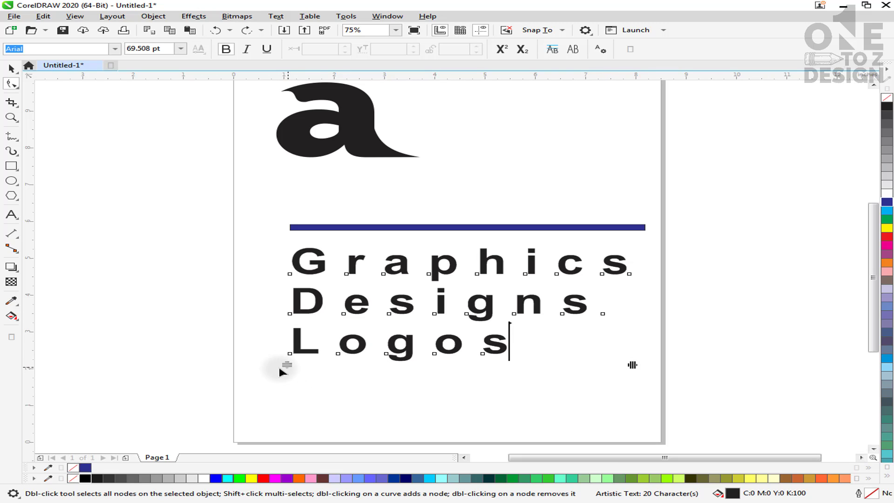
Narrow the letter spacing of the three-line text to about 5 in wide and tighten its line spacing.
drag(286, 365, 313, 249)
drag(289, 288, 280, 404)
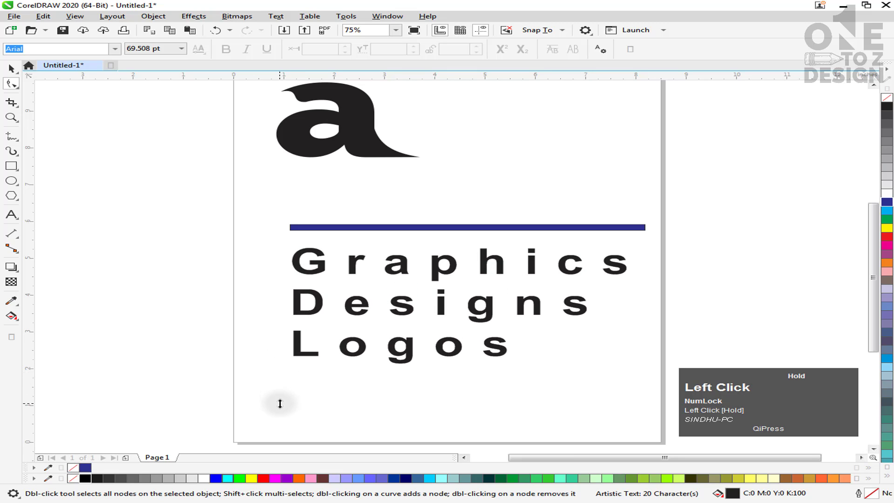
drag(633, 368, 532, 369)
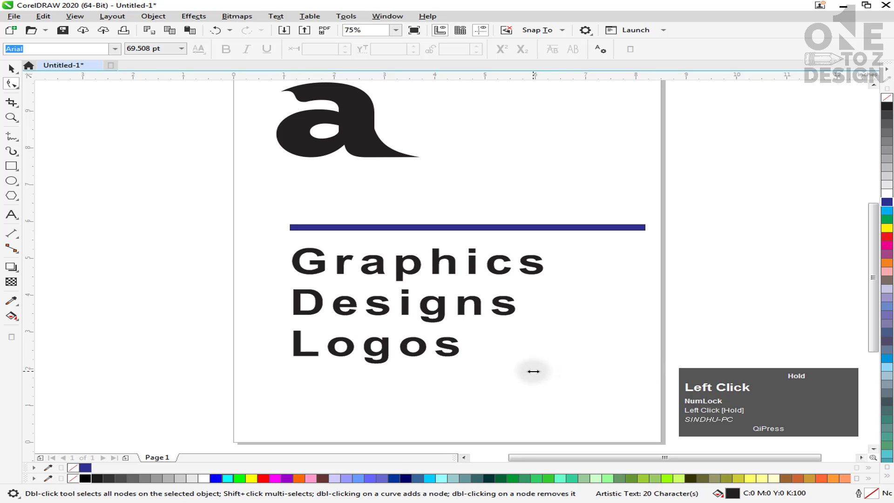
drag(288, 367, 293, 347)
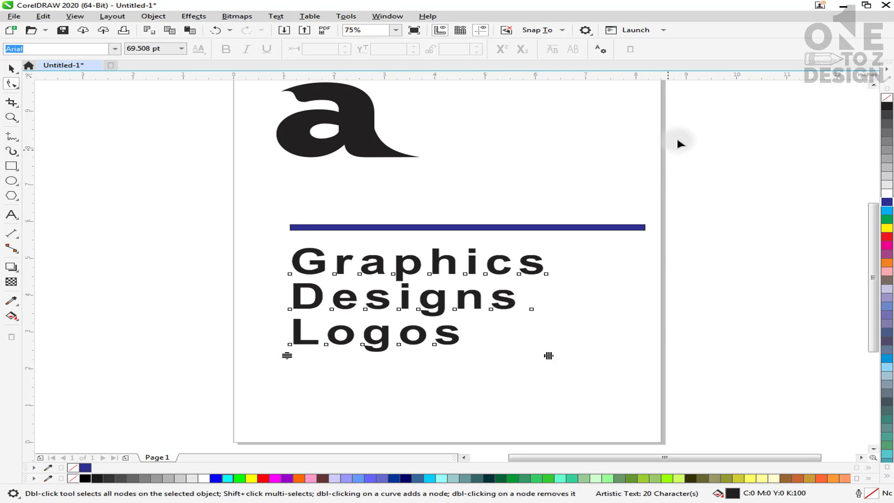
Move the three-line text up beneath the custom letter and place the blue bar below the text.
click(873, 92)
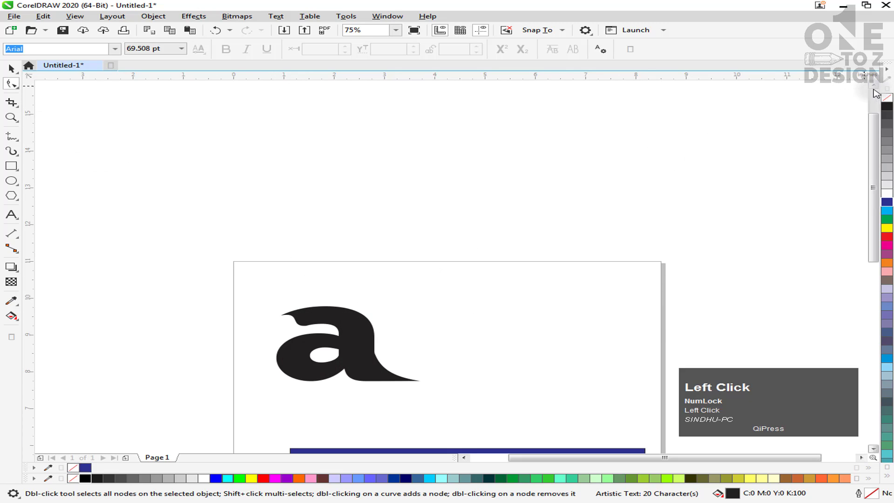
click(874, 448)
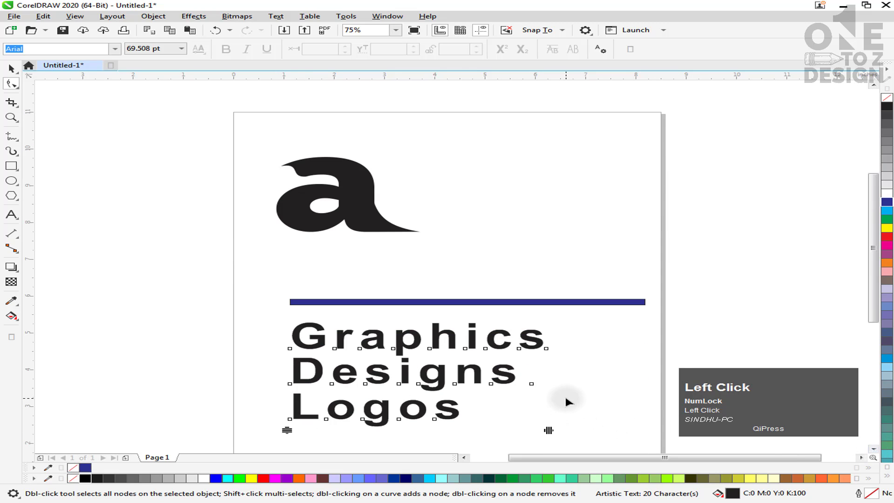
key(space)
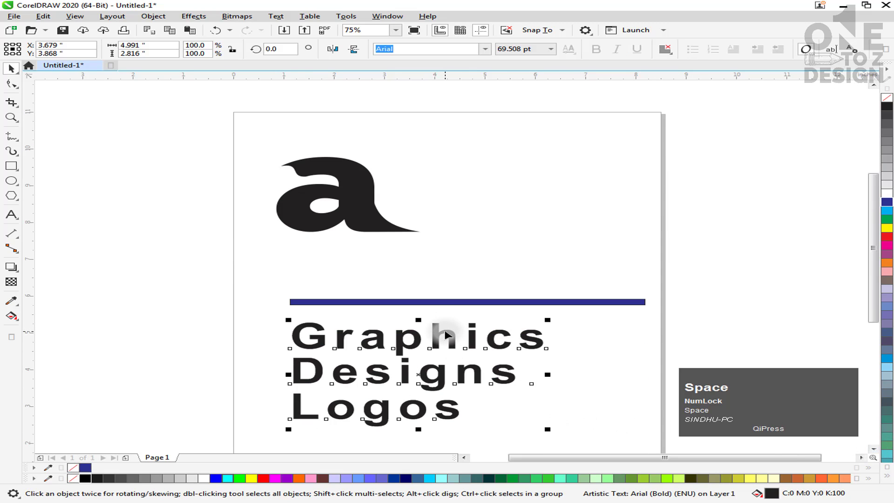
drag(439, 340, 431, 265)
drag(563, 302, 574, 363)
Select the custom letter, three-line text and blue bar together and move them off the page into the empty area on its left.
drag(259, 195, 663, 376)
drag(555, 362, 208, 333)
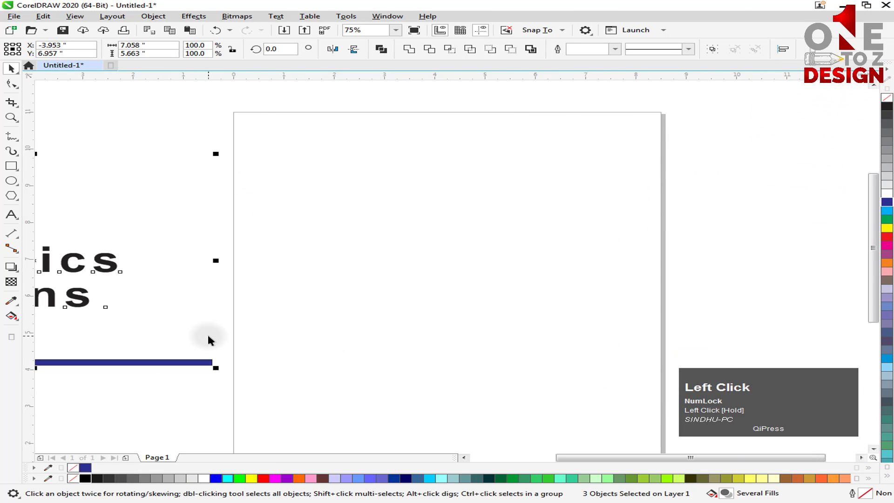
key(F3)
click(339, 345)
click(464, 458)
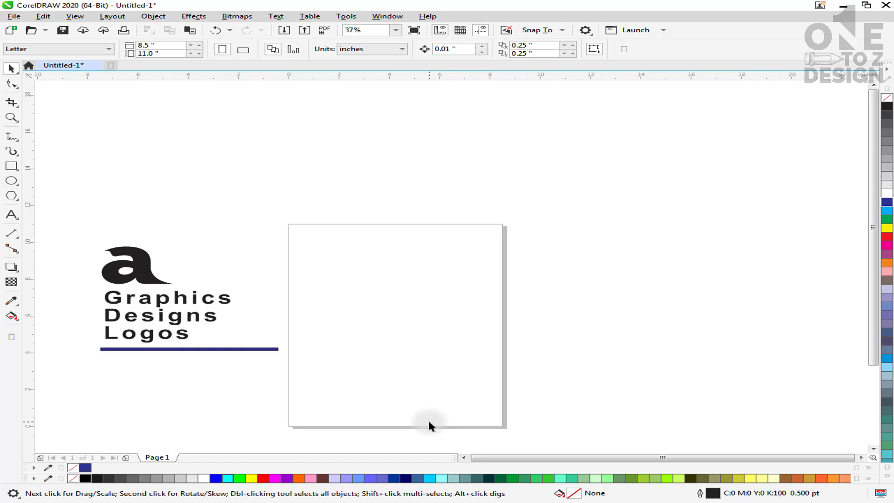
Switch to the browser, copy the TechRadar photo of a woman at two monitors, and paste it onto the page in CorelDRAW.
click(575, 224)
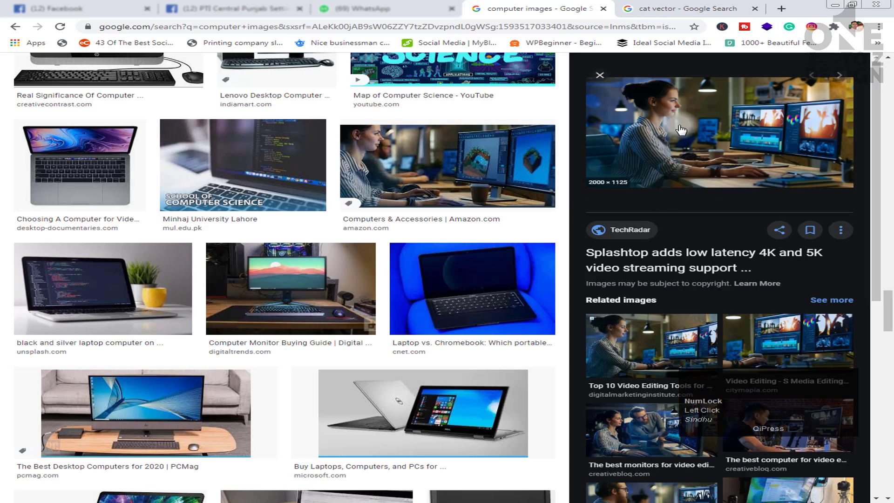
right_click(708, 137)
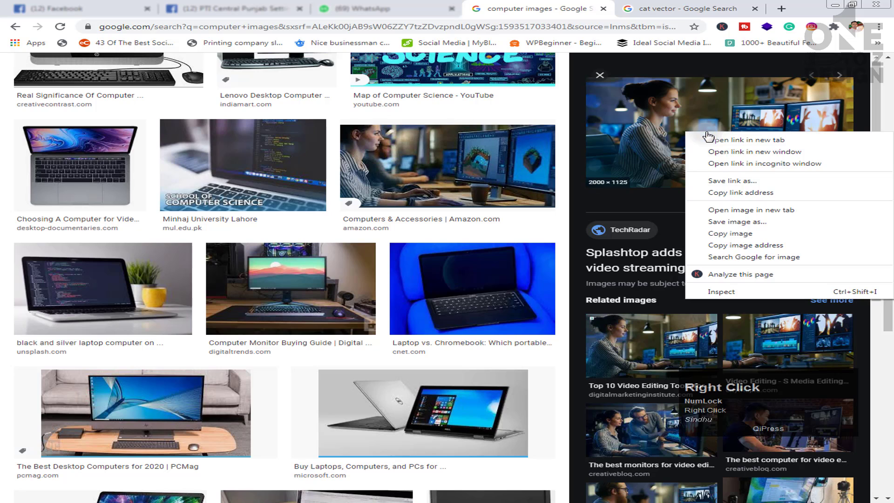
click(745, 234)
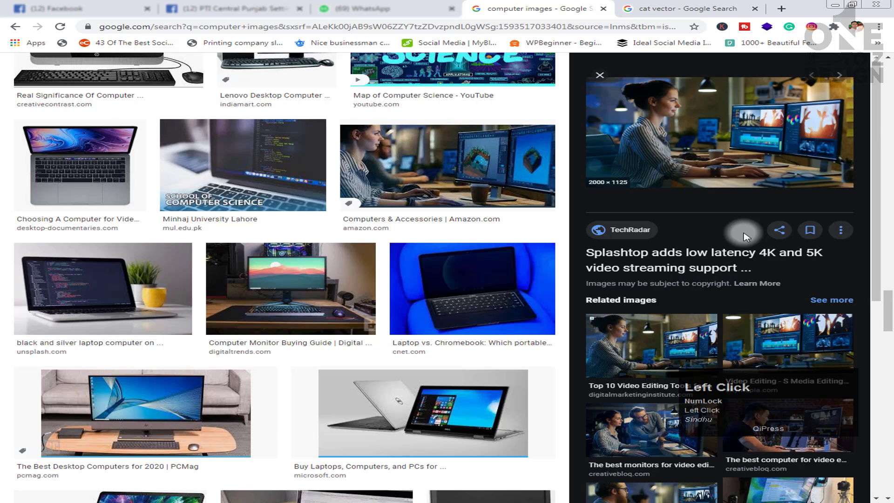
click(352, 501)
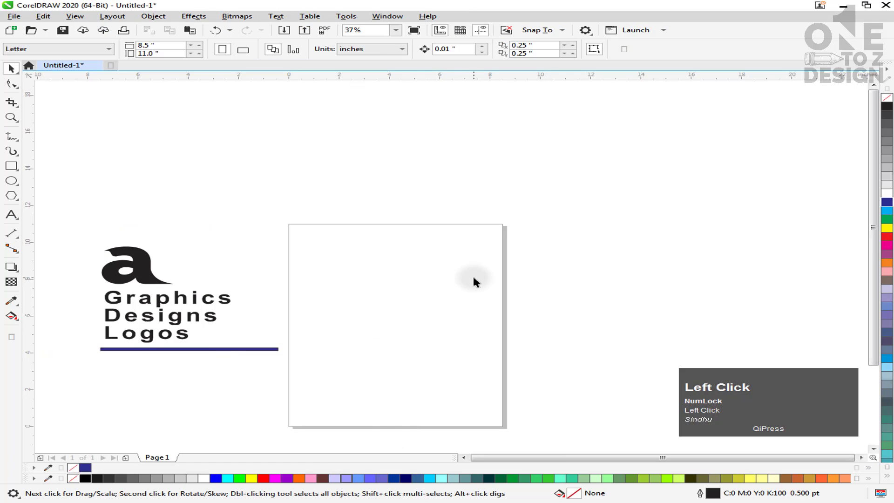
right_click(432, 283)
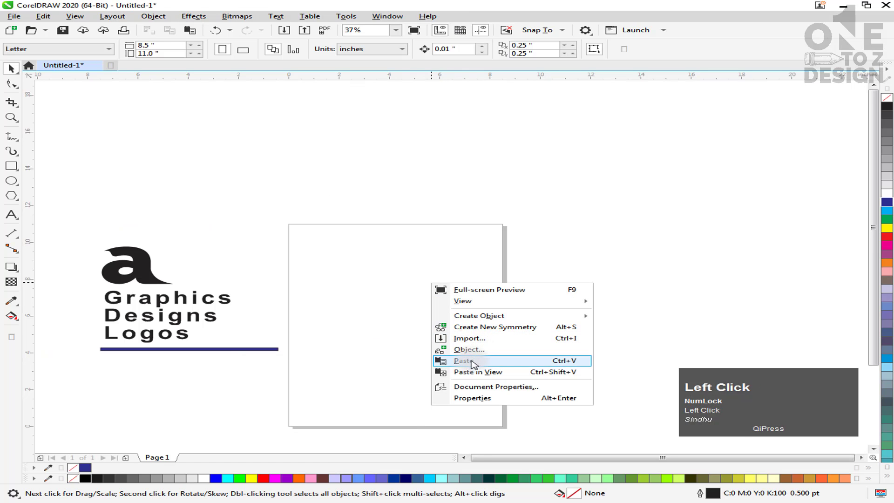
click(472, 361)
Scale the pasted photo down to about 7.04 by 3.96 in and place it in the upper part of the page.
drag(752, 176, 509, 276)
drag(464, 320, 475, 279)
drag(518, 331, 478, 317)
Try cropping the photo with the Shape tool by pulling its upper-right corner node inward, and undo it.
click(497, 335)
key(F2)
drag(487, 233, 287, 325)
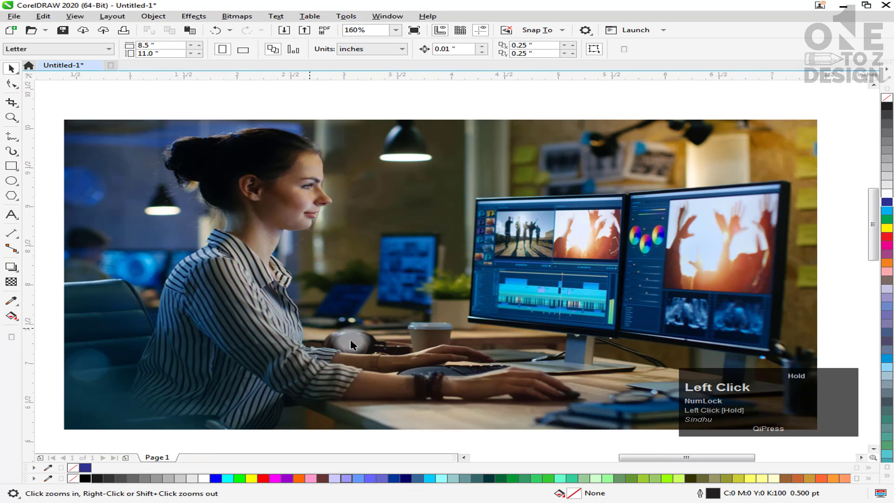
click(428, 234)
key(F3)
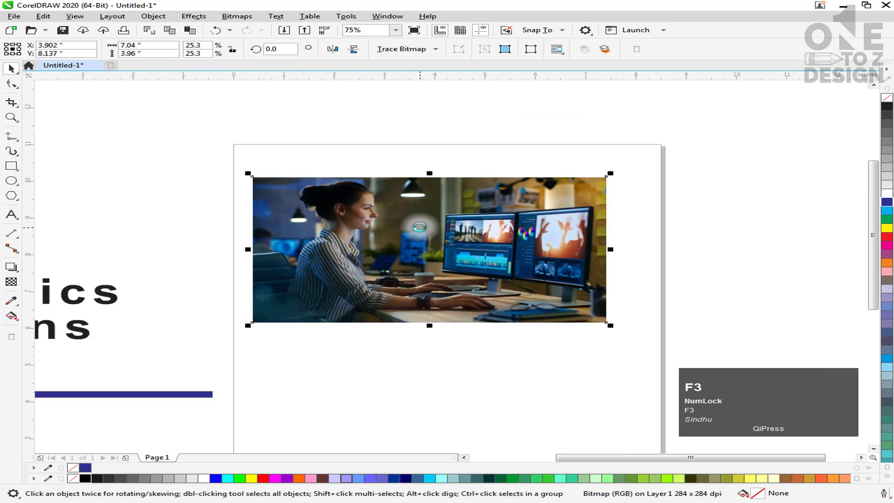
click(536, 147)
click(515, 212)
key(z)
drag(233, 159, 626, 336)
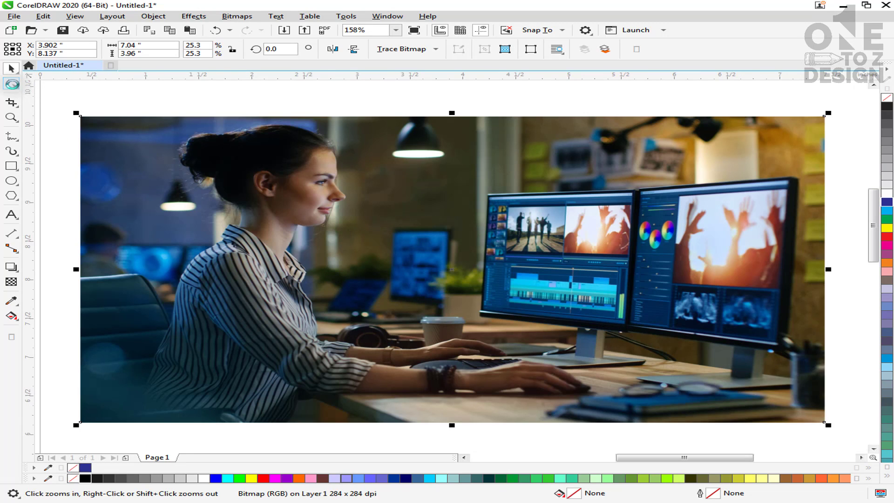
click(12, 84)
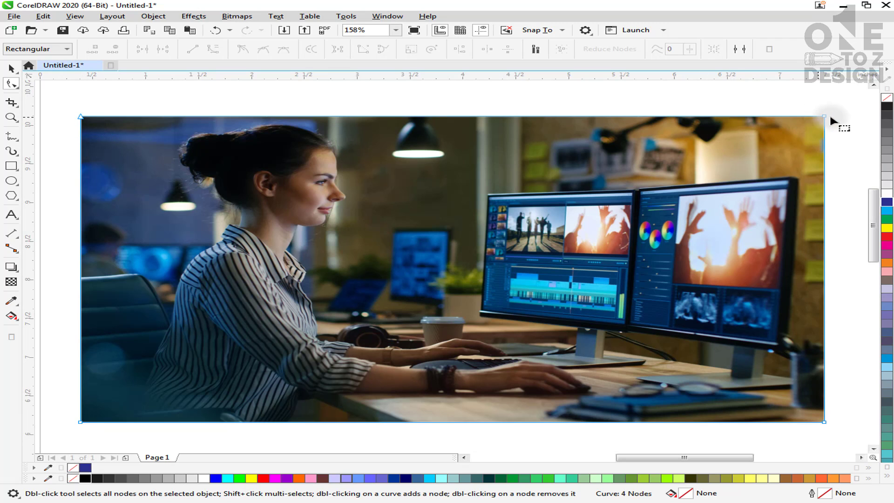
drag(823, 119, 309, 329)
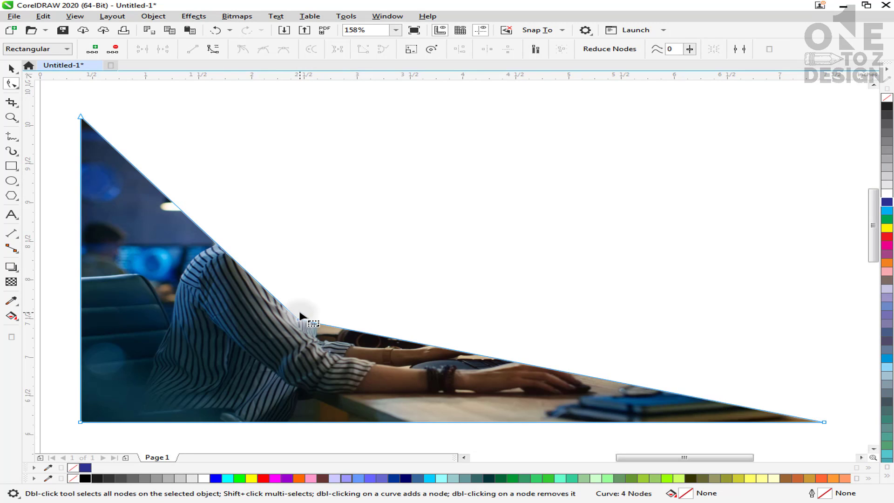
key(ctrl+z)
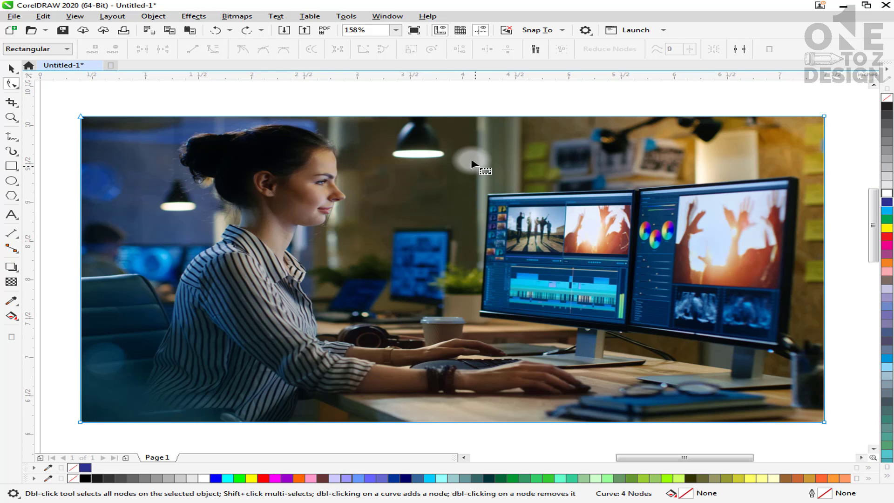
Try cropping the photo to about 3.67 in wide by moving both right-edge nodes inward together, and undo the crop.
click(840, 195)
drag(834, 107, 764, 439)
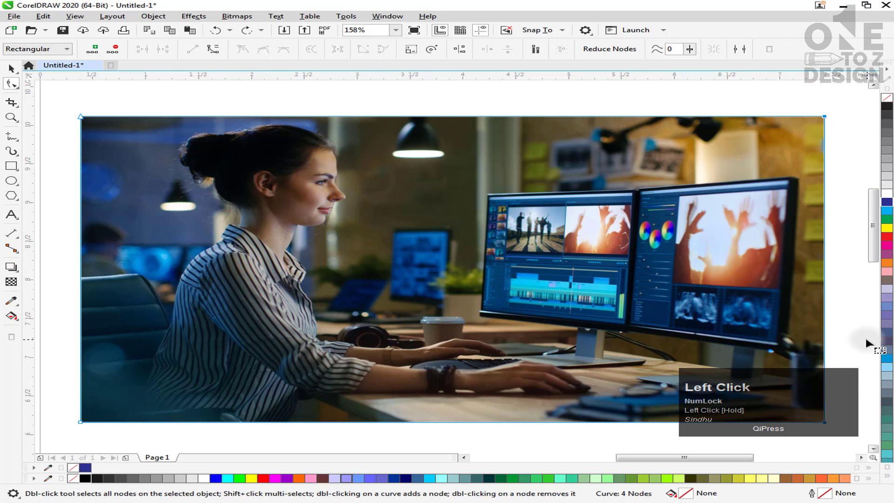
key(F3)
click(874, 312)
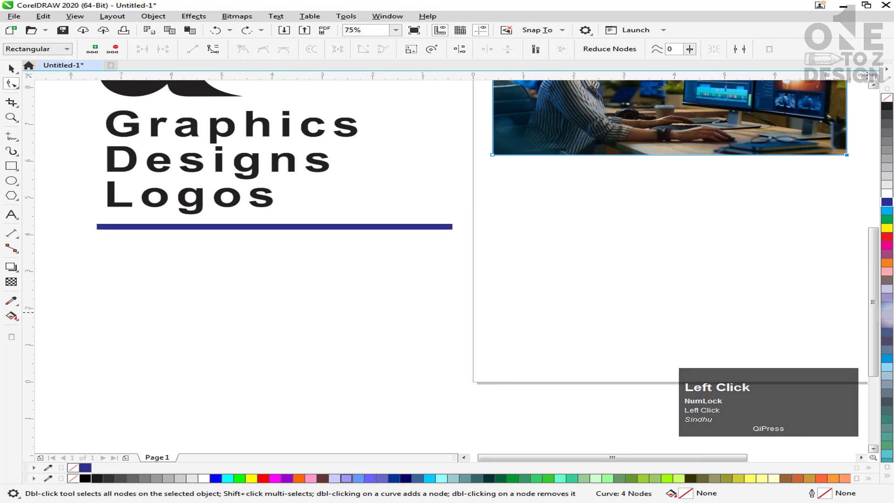
click(872, 217)
drag(862, 211, 885, 325)
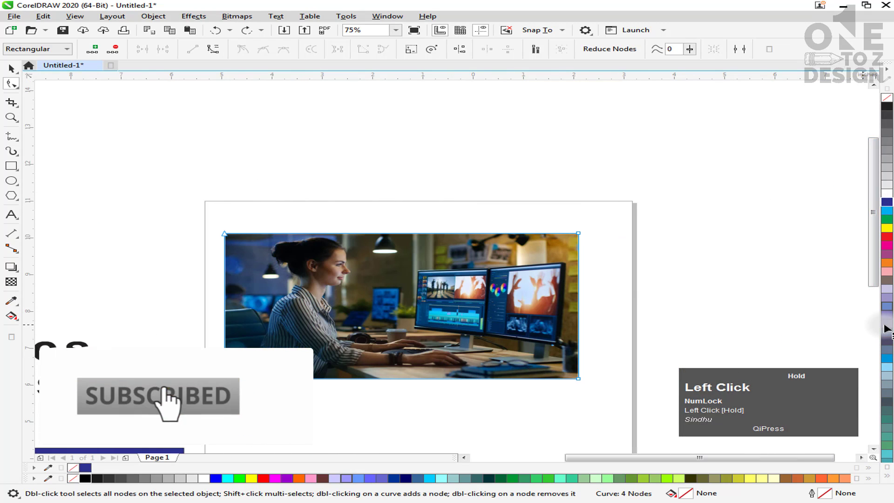
drag(596, 218, 550, 389)
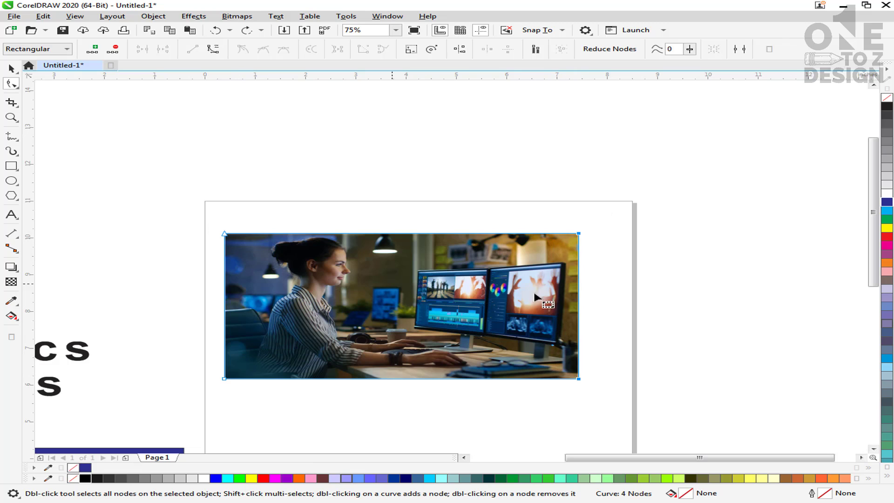
drag(579, 379, 411, 377)
key(space)
click(404, 424)
click(350, 336)
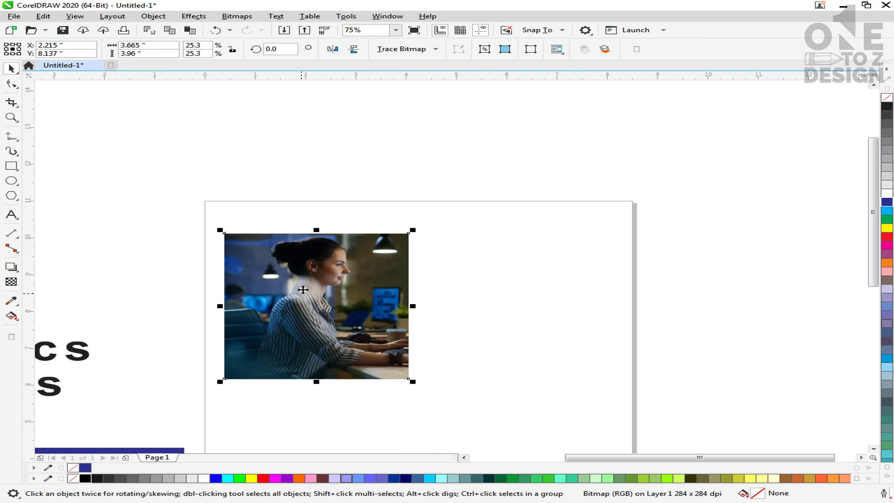
click(11, 85)
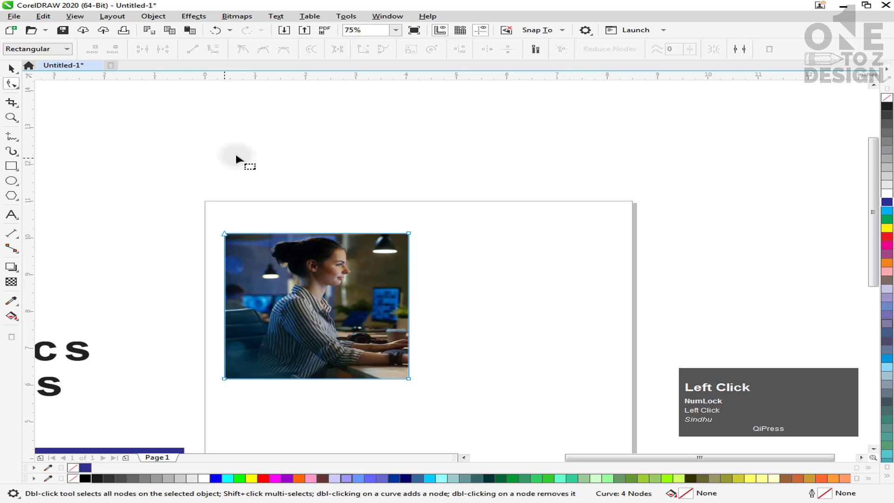
click(216, 32)
Add two nodes along the photo's top edge and shape that edge to follow the tops of both monitors out to the right monitor's corner.
key(F2)
drag(585, 220, 215, 385)
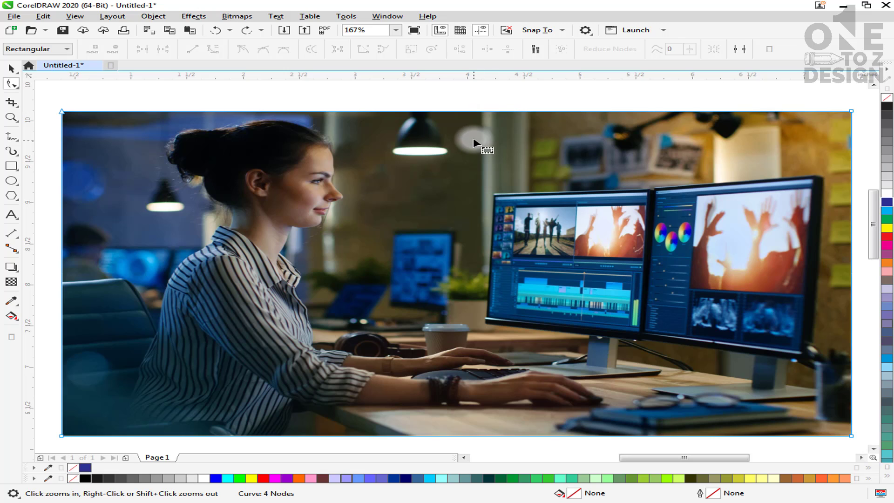
click(493, 111)
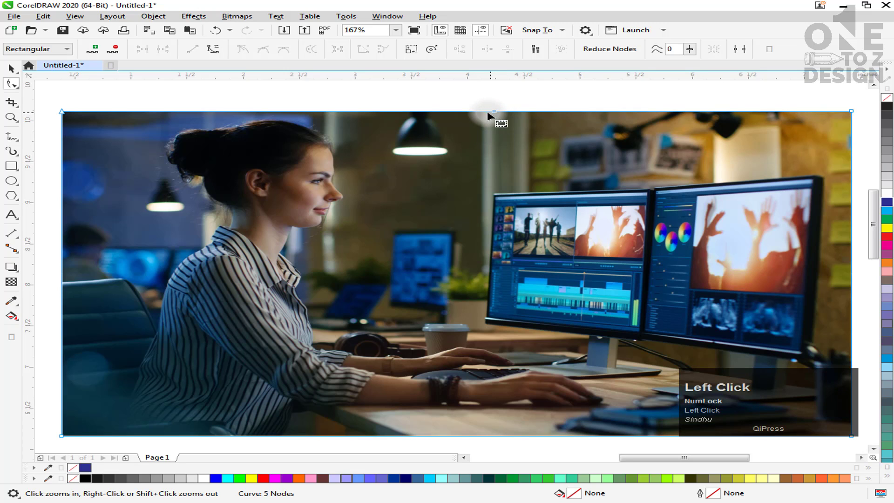
drag(493, 111, 496, 196)
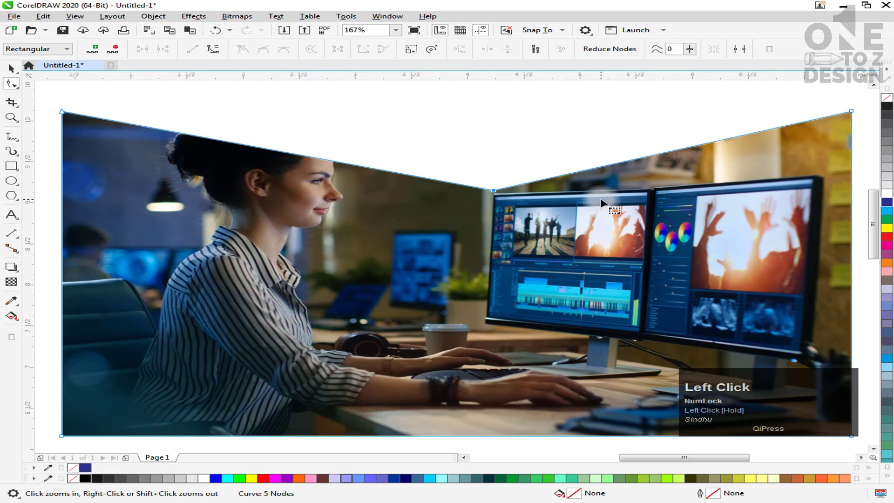
click(495, 193)
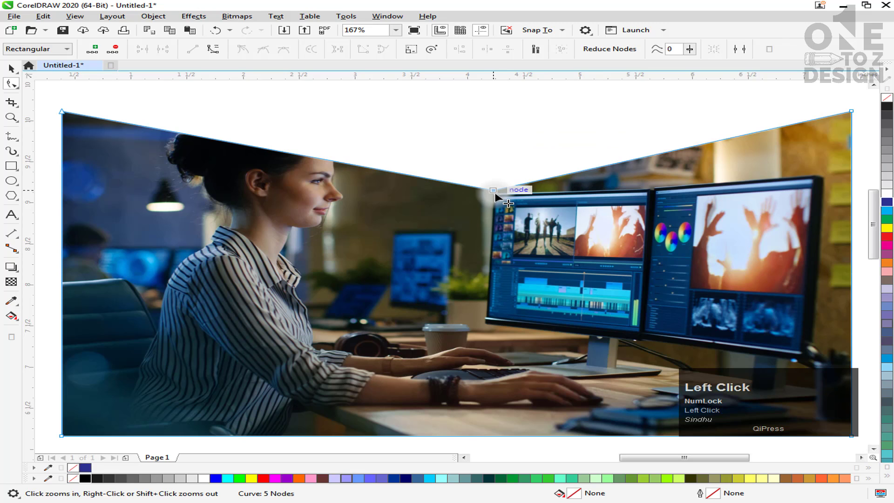
drag(495, 195, 550, 186)
drag(663, 150, 649, 186)
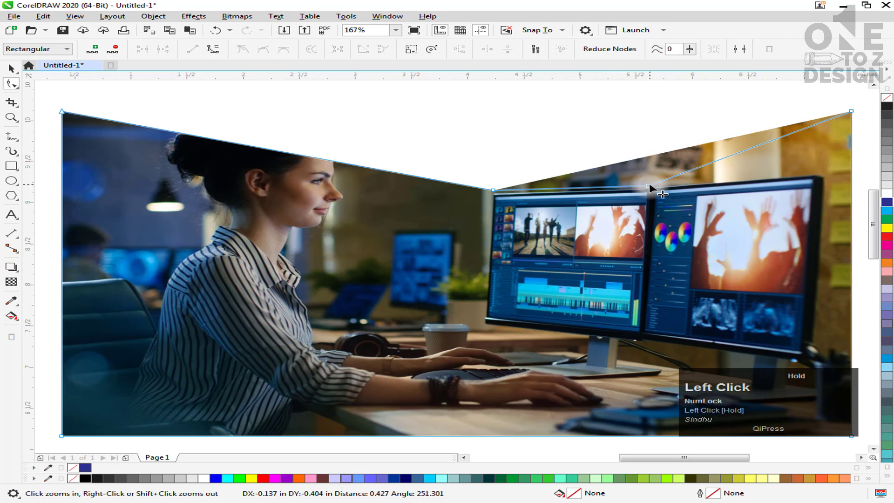
drag(850, 112, 823, 180)
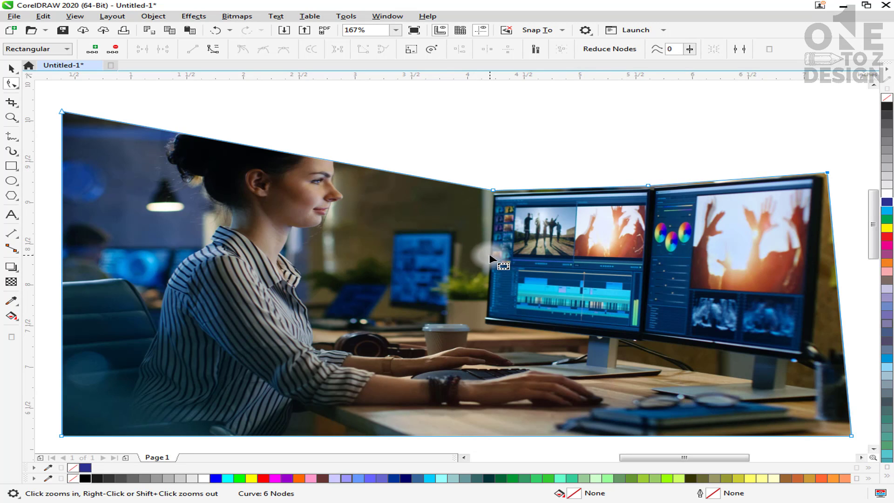
Move the photo's two left corner nodes to the left monitor's lower-left corner and the lower joint between the monitors, cropping out the woman.
click(62, 113)
drag(62, 113, 482, 323)
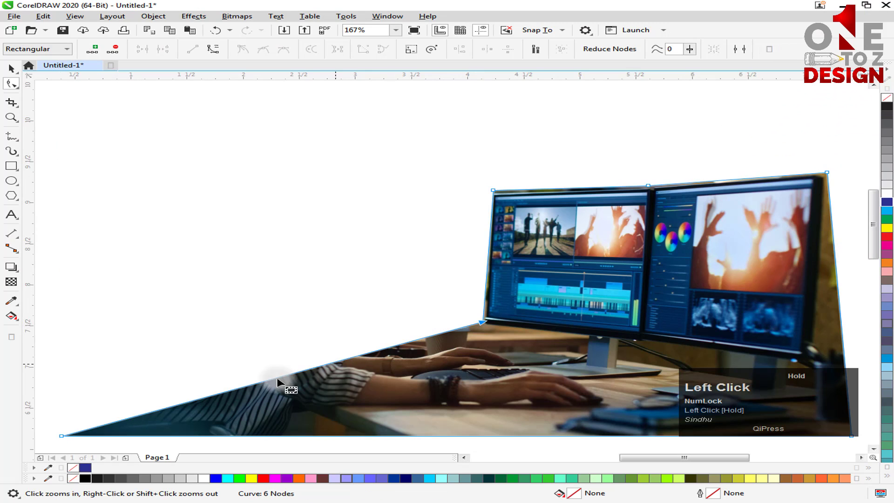
drag(64, 435, 638, 343)
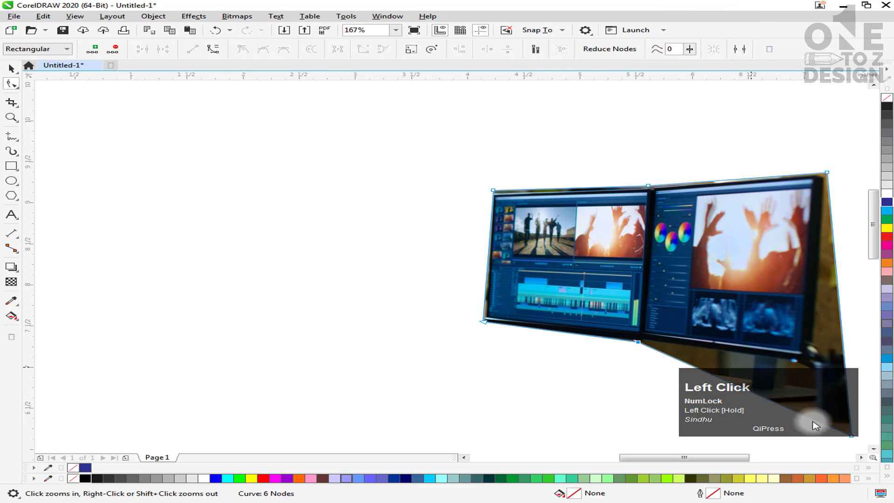
Move the photo's lower-right node to the right monitor's lower-right corner to crop away the stand and background.
click(864, 459)
click(863, 459)
click(863, 458)
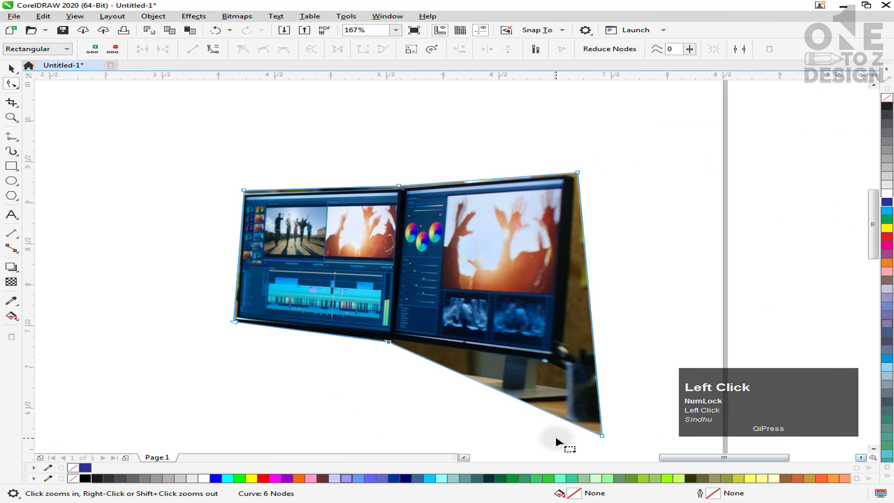
drag(602, 435, 563, 364)
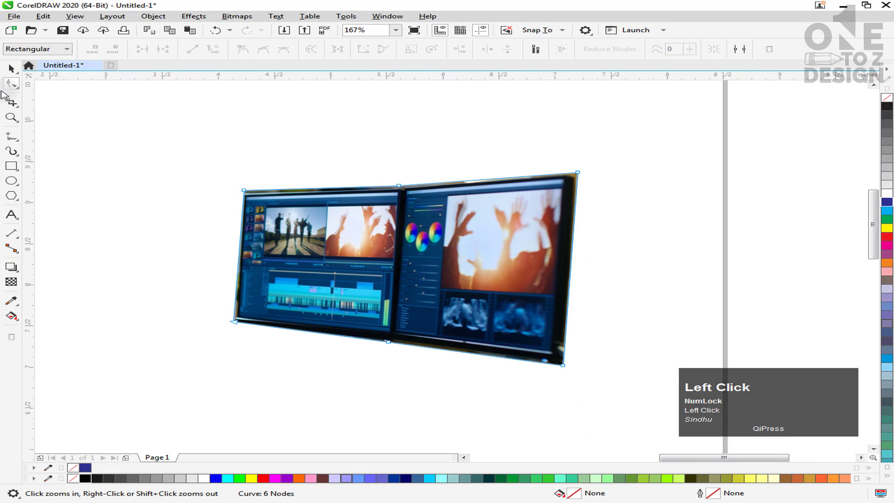
Try enlarging the cropped monitors to about 7.16 by 5.49 in on the page, and undo the last position change.
click(11, 69)
key(F4)
click(750, 290)
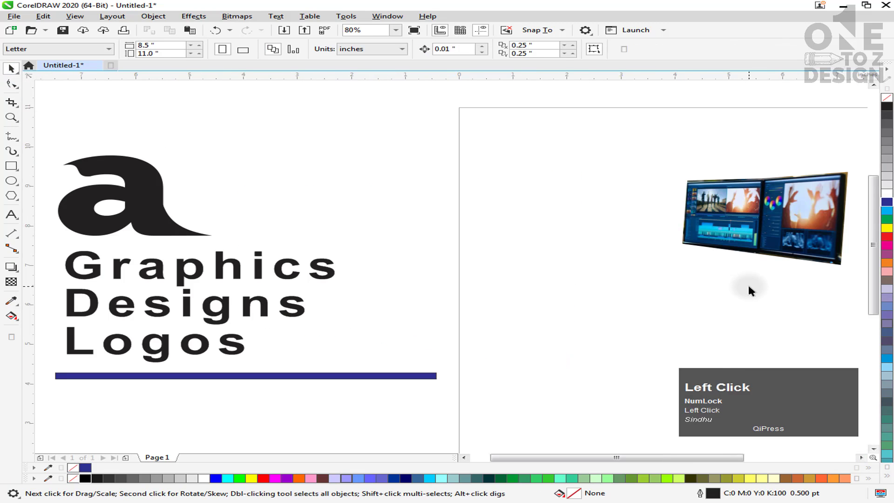
key(space)
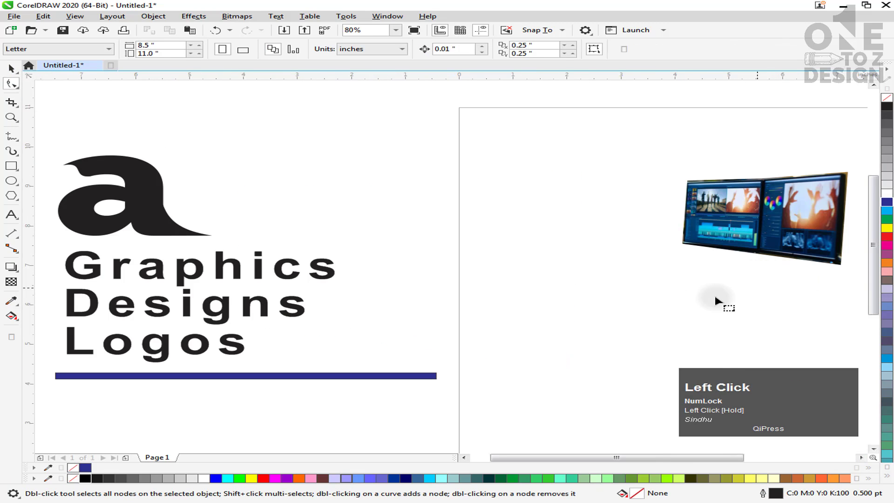
drag(532, 460, 558, 460)
click(708, 240)
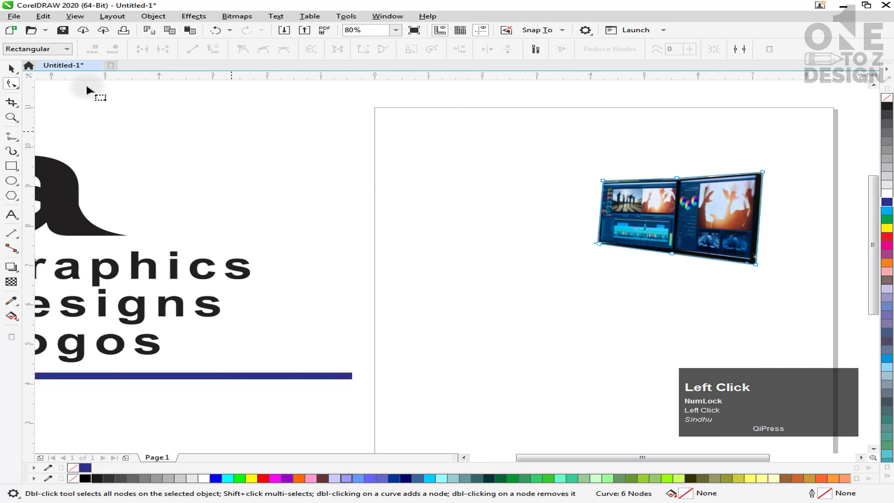
click(11, 68)
drag(593, 268, 387, 364)
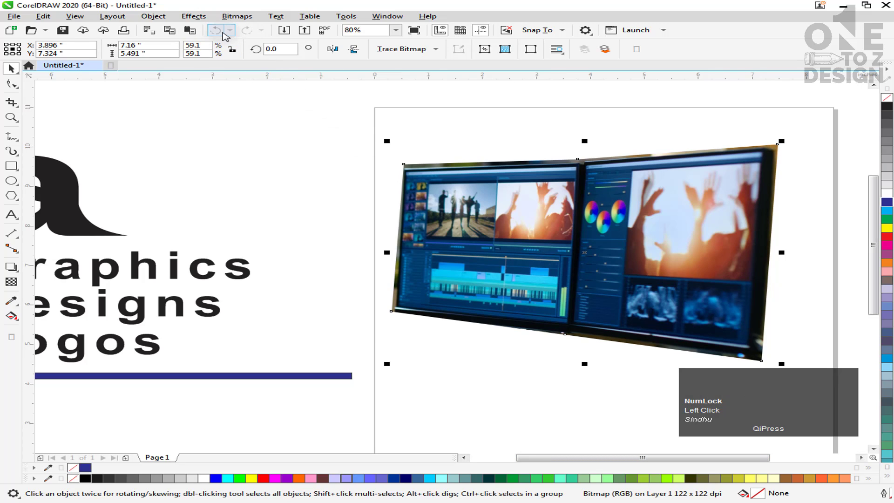
click(223, 32)
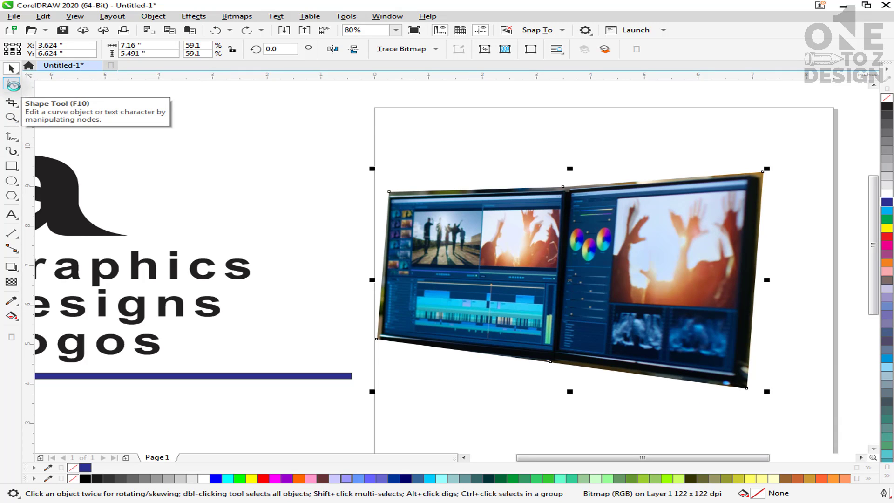
Undo the photo's enlargement and all node edits that cropped it, back to the full rectangular picture.
click(13, 85)
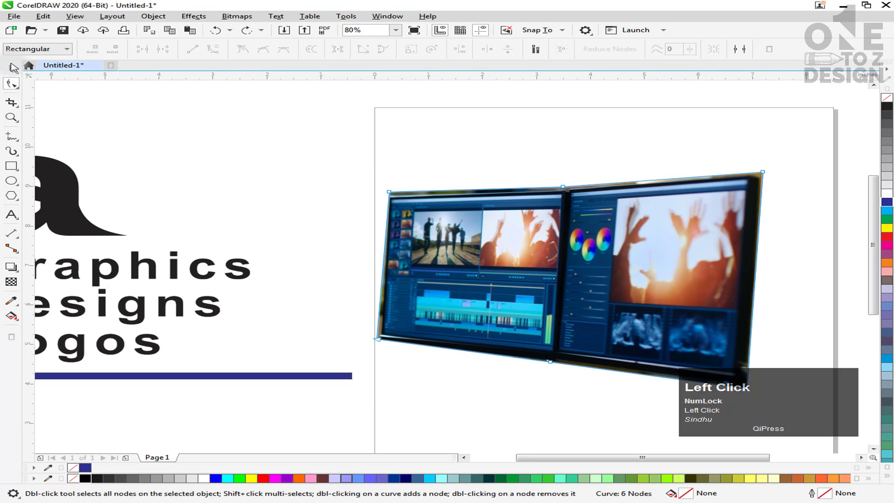
click(11, 69)
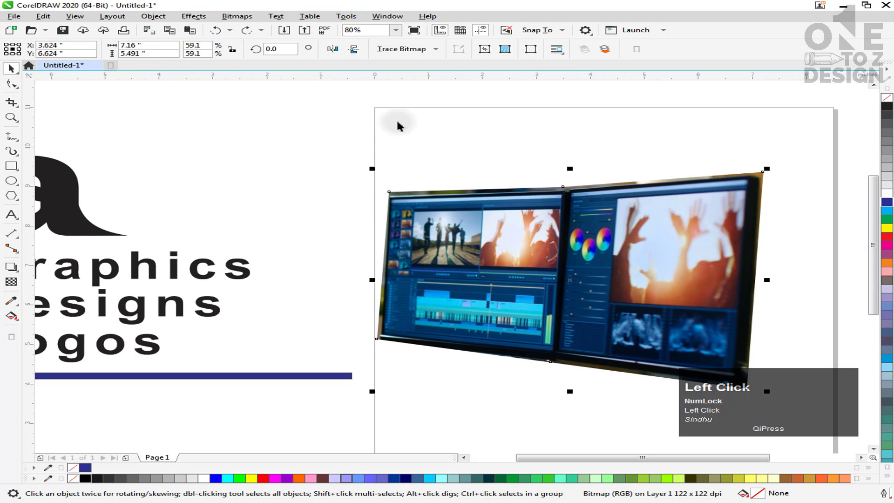
click(218, 30)
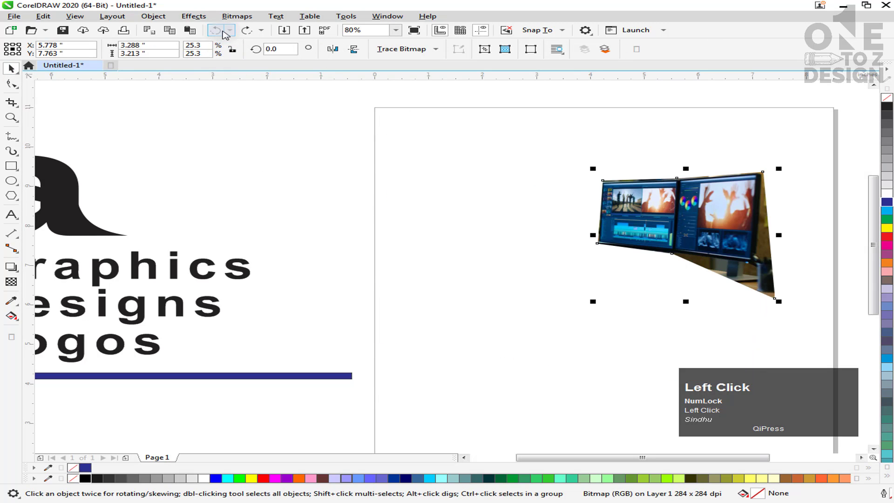
click(217, 30)
click(217, 30)
click(217, 30)
click(218, 31)
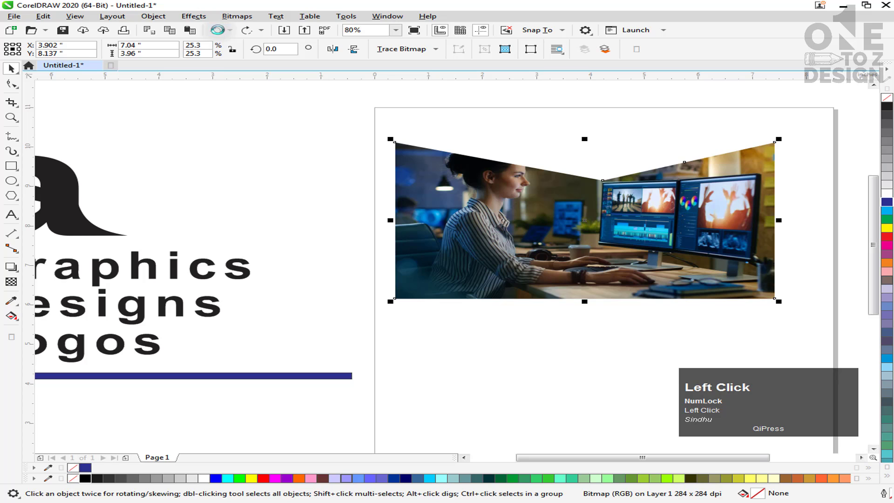
click(218, 30)
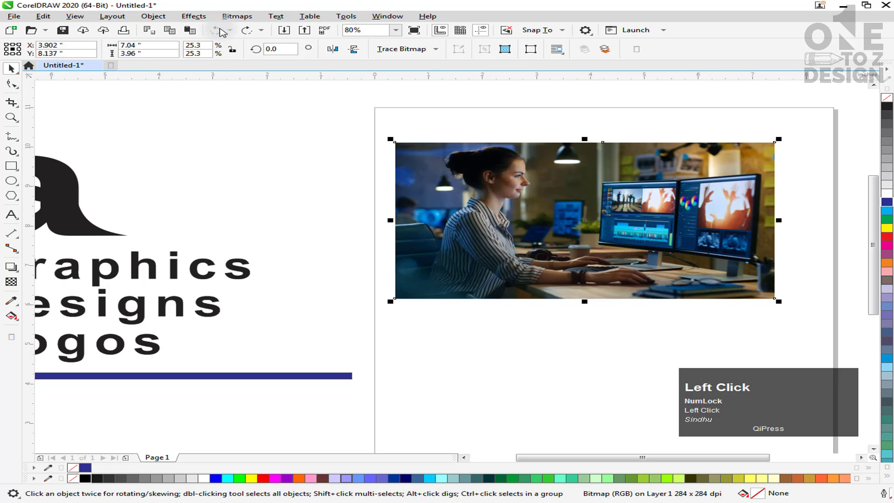
Lower the photo's top-edge node to the left monitor's upper-left corner and move the upper-right node to the right monitor's upper corner.
click(391, 143)
key(z)
drag(392, 135, 776, 305)
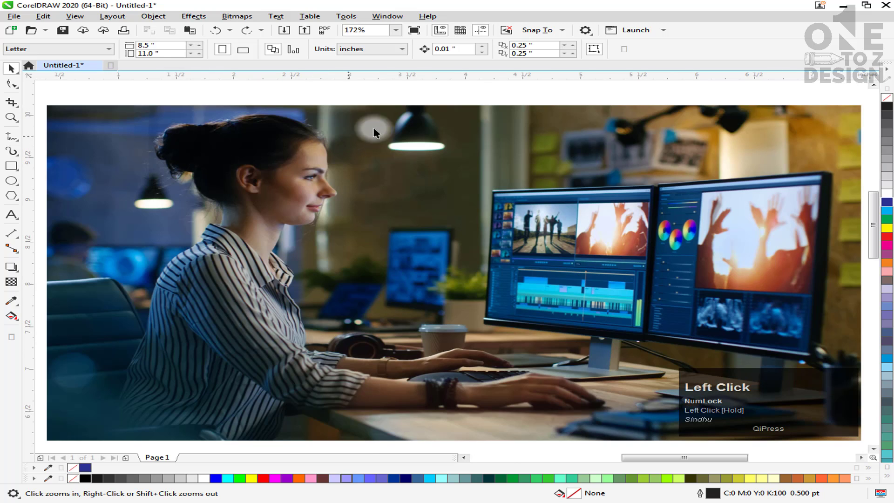
click(17, 85)
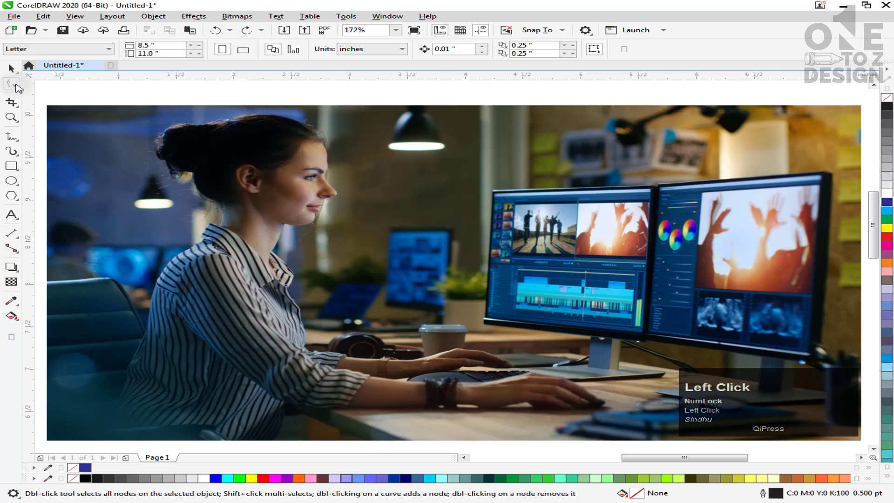
click(486, 110)
drag(491, 106, 492, 183)
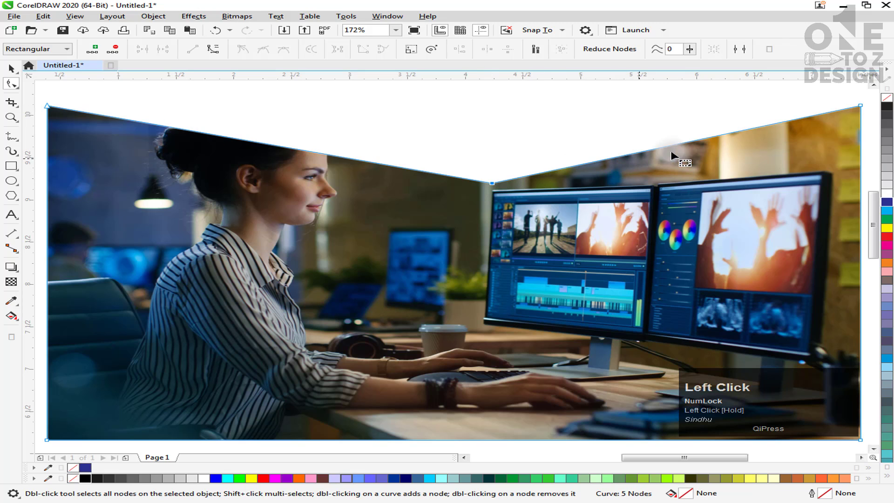
click(861, 459)
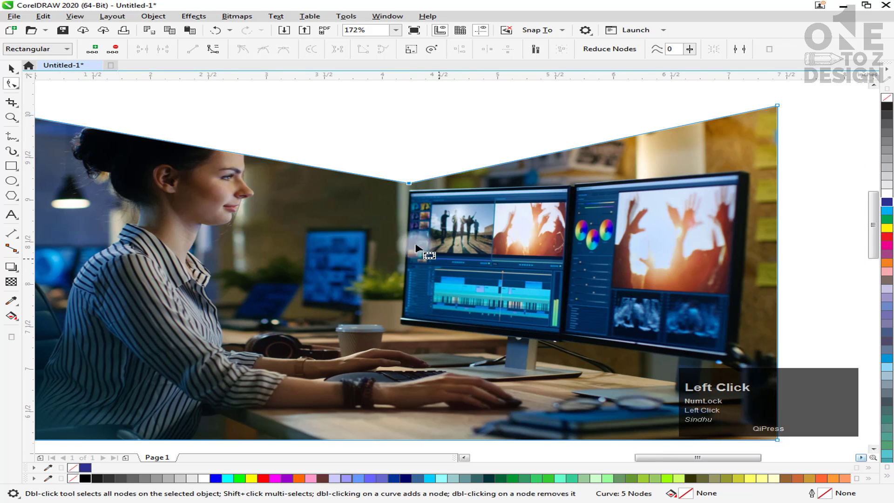
drag(778, 106, 747, 194)
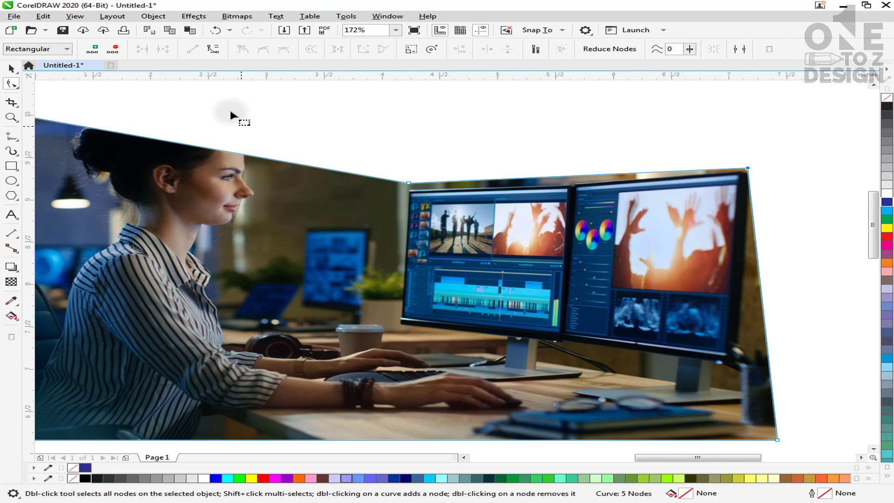
Add two nodes on the sloping edge near the woman's forehead and shape the outline into a vertical step rising above her head.
double_click(251, 156)
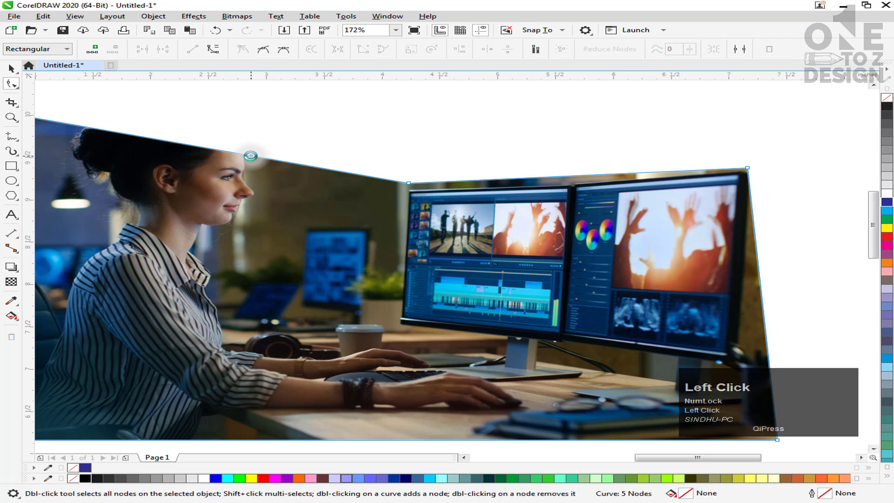
double_click(205, 147)
drag(205, 147, 2, 93)
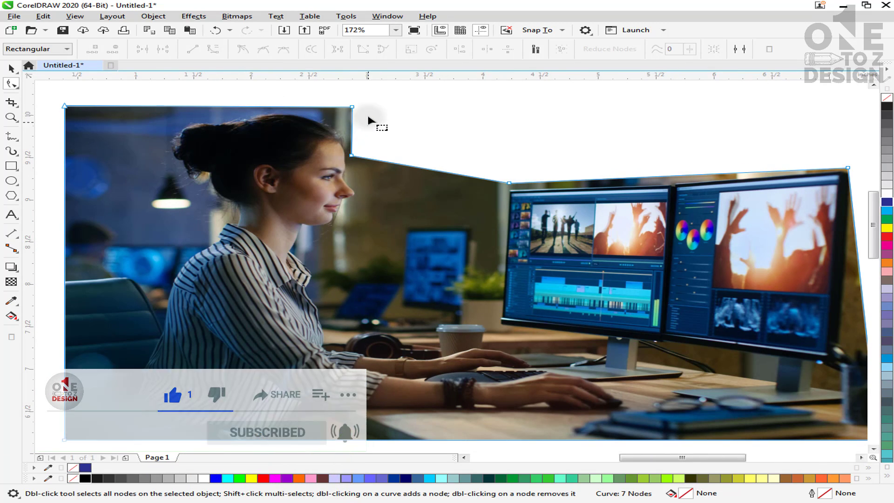
Convert the photo's top segment to a curve, move its left node to the woman's hair bun and bend the curve upward.
click(274, 106)
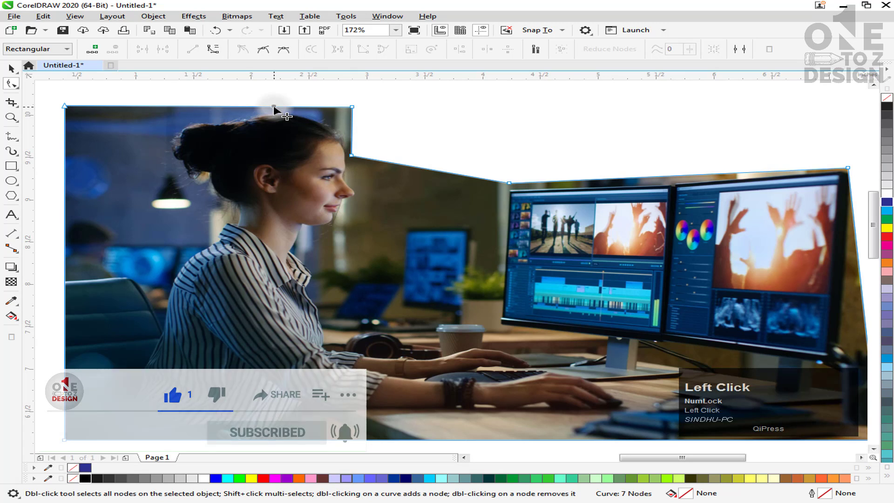
click(214, 51)
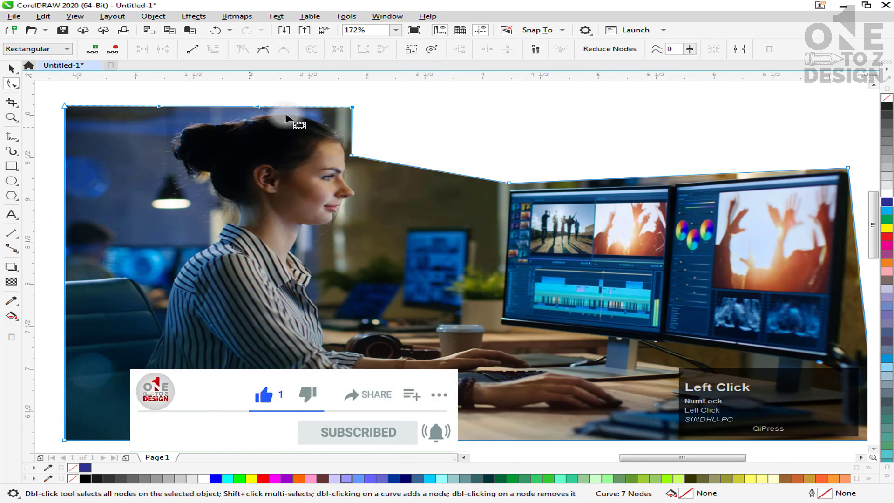
click(63, 106)
drag(63, 109, 174, 124)
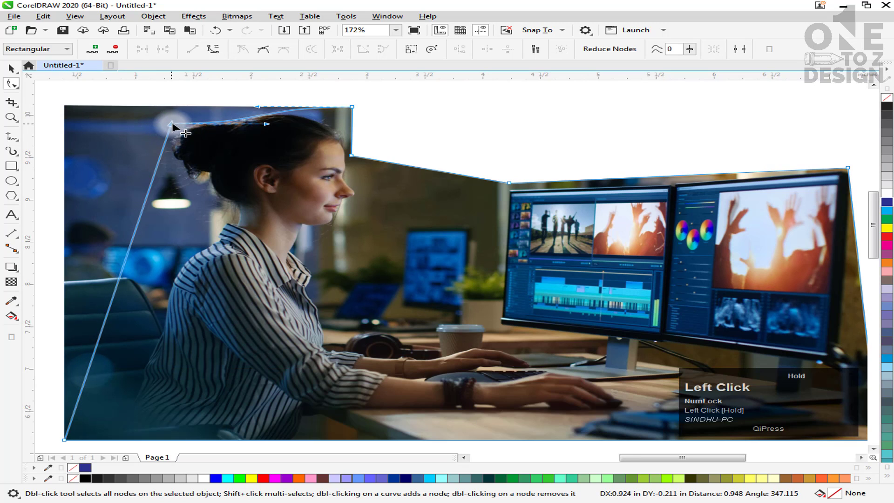
drag(269, 124, 240, 96)
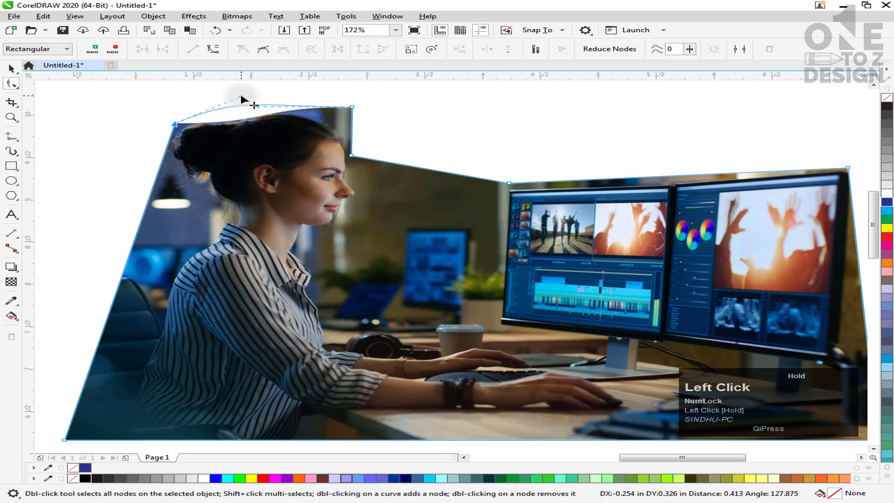
Delete the corner node above the woman's forehead and fit the curve closely over her hair from bun to forehead.
double_click(352, 110)
drag(306, 99, 296, 115)
drag(173, 124, 182, 129)
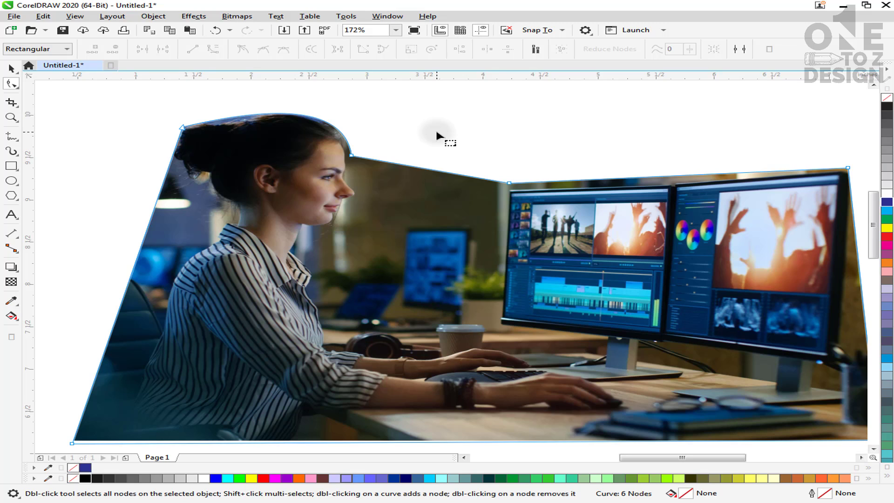
Move the cropped photo beside the "a" lettermark, with its lower edge level with the letter's base.
key(F4)
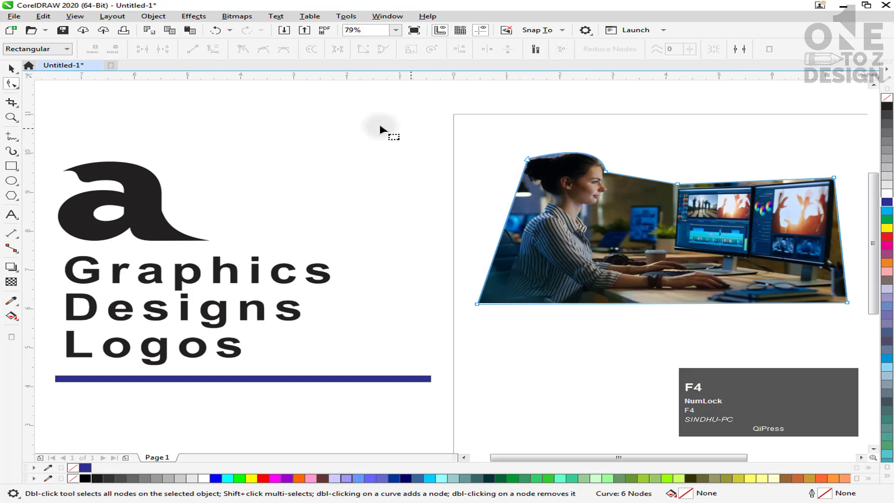
click(13, 71)
drag(725, 276, 468, 212)
click(656, 241)
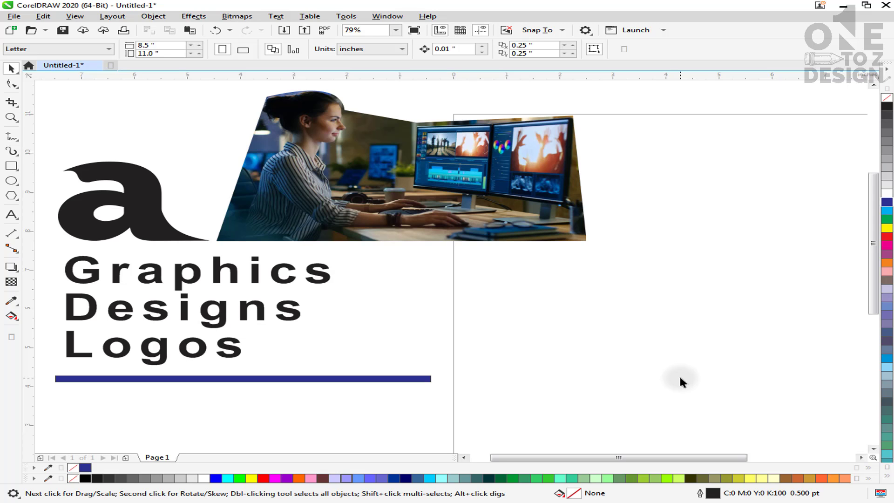
Switch to the browser, copy the black cat face image from the "cat vector" results, and paste it into the CorelDRAW page.
click(226, 502)
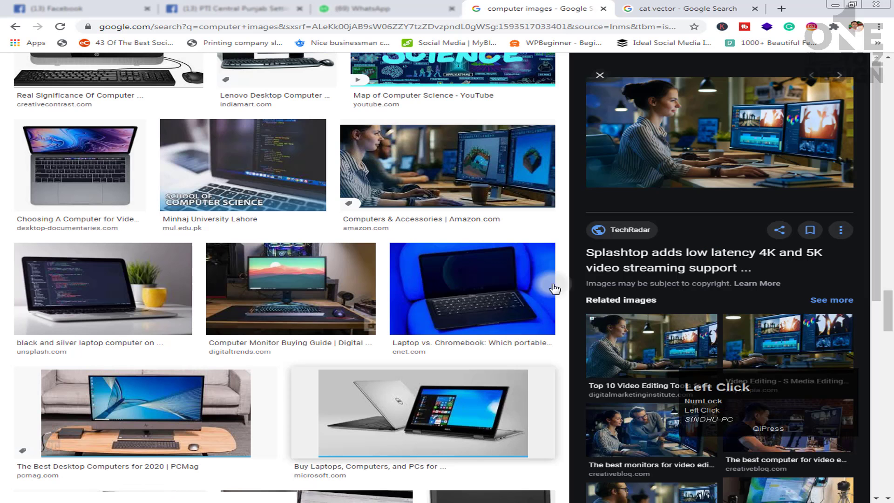
click(651, 4)
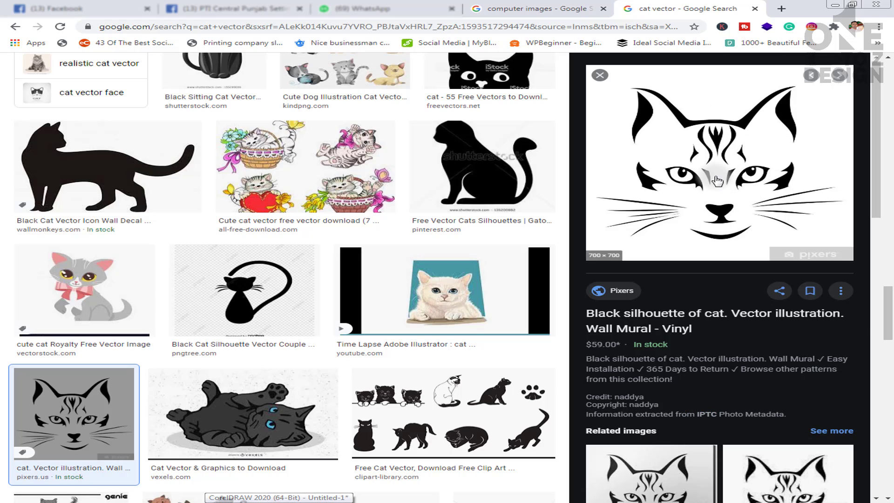
right_click(686, 160)
click(736, 267)
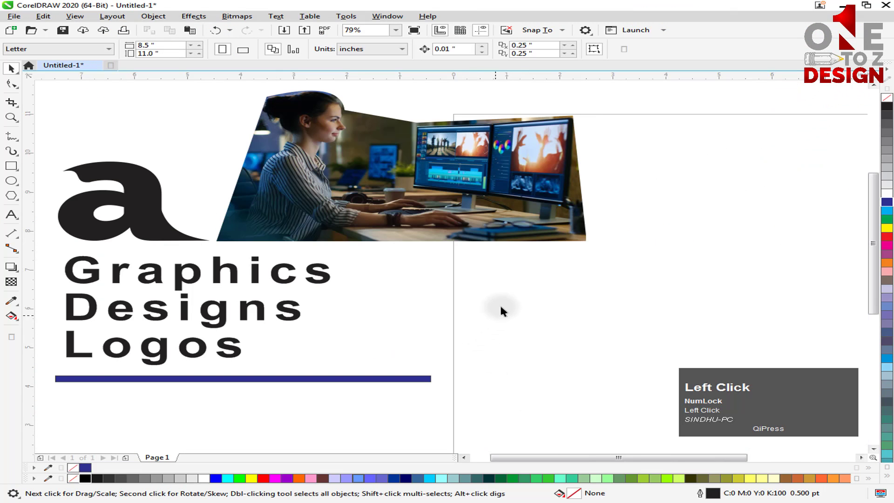
right_click(501, 309)
click(552, 382)
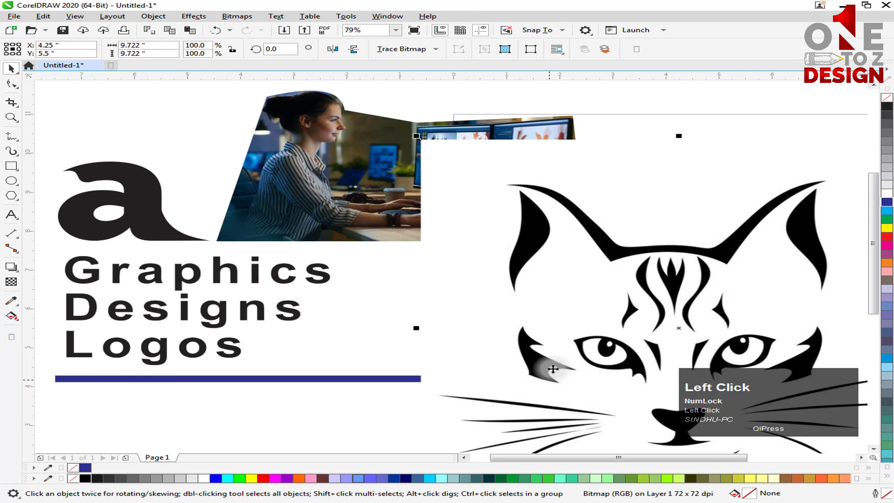
Scale the cat image to about 3.99 by 3.99 in and place it below the photo, centred near X 2.62, Y 5.06 in.
drag(417, 136, 571, 250)
drag(647, 287, 676, 160)
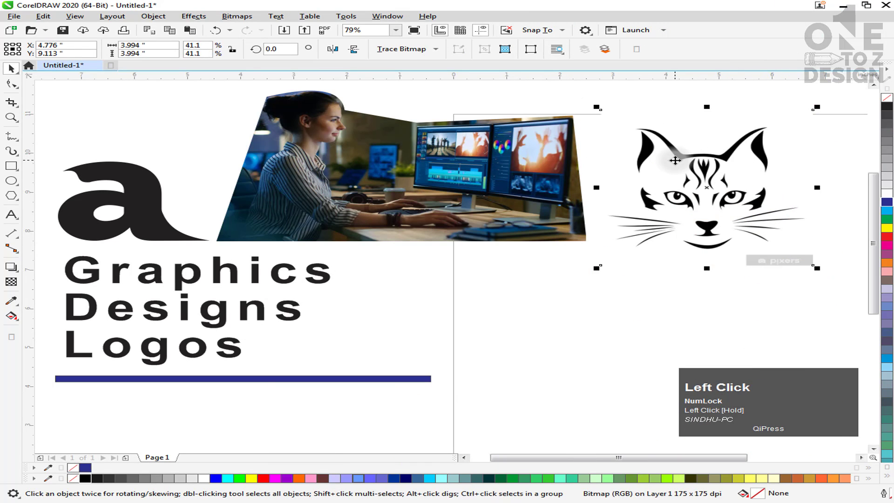
key(F4)
drag(762, 231, 665, 401)
key(shift+F2)
drag(767, 267, 858, 284)
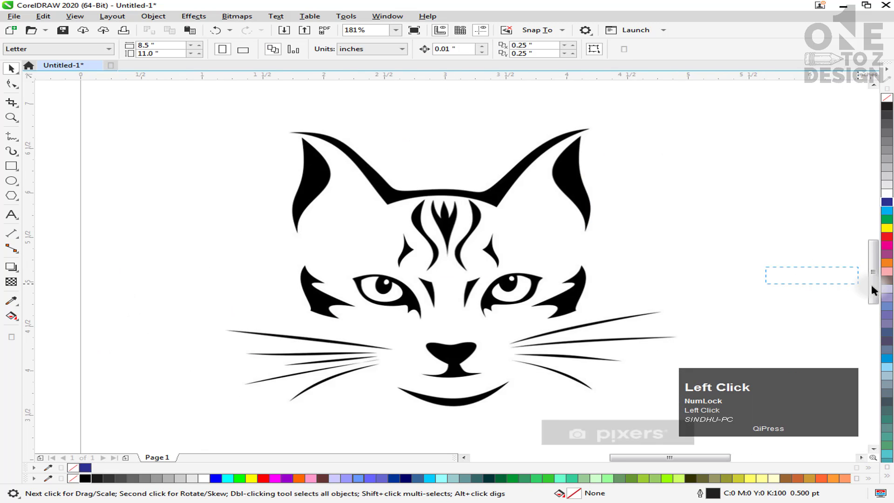
key(F3)
drag(413, 166, 668, 337)
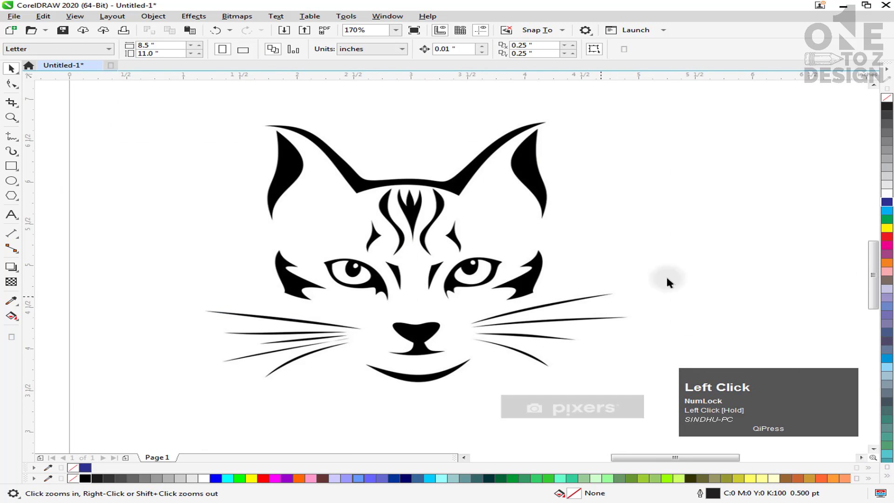
drag(432, 264, 382, 273)
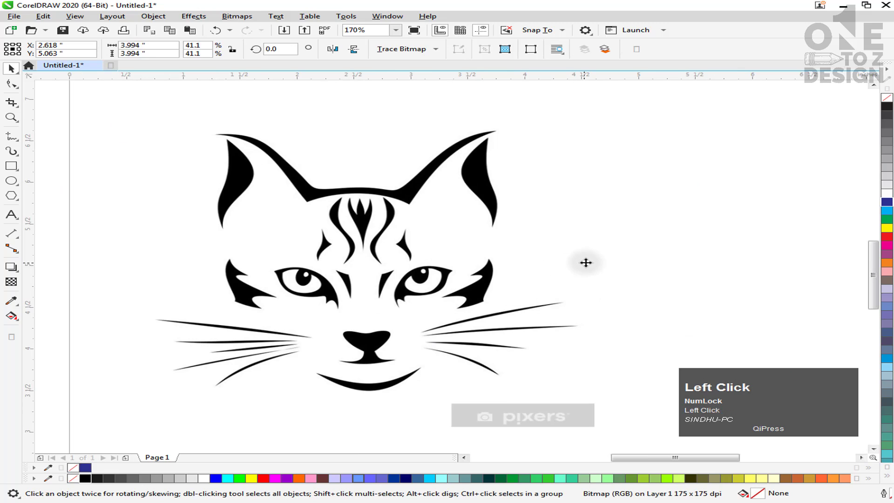
click(417, 258)
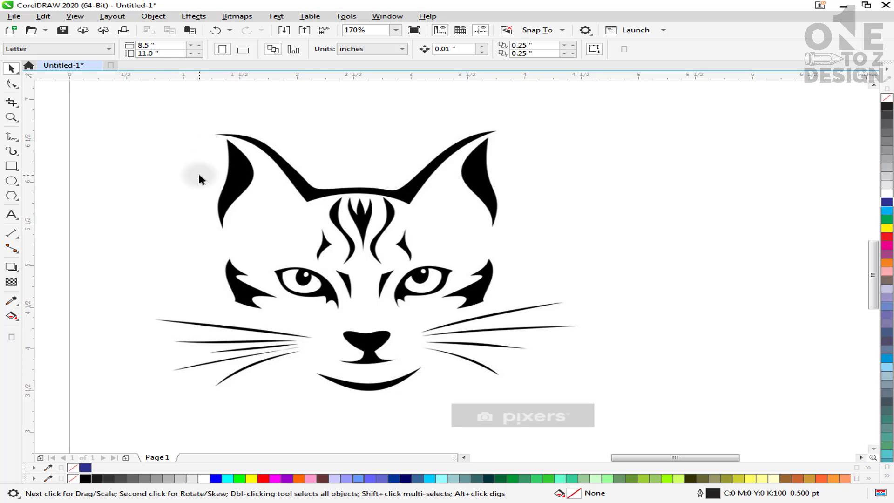
Trace the black inner shape of the cat's left ear with the Pen tool as a closed curve about 0.32 by 1.08 in.
click(20, 140)
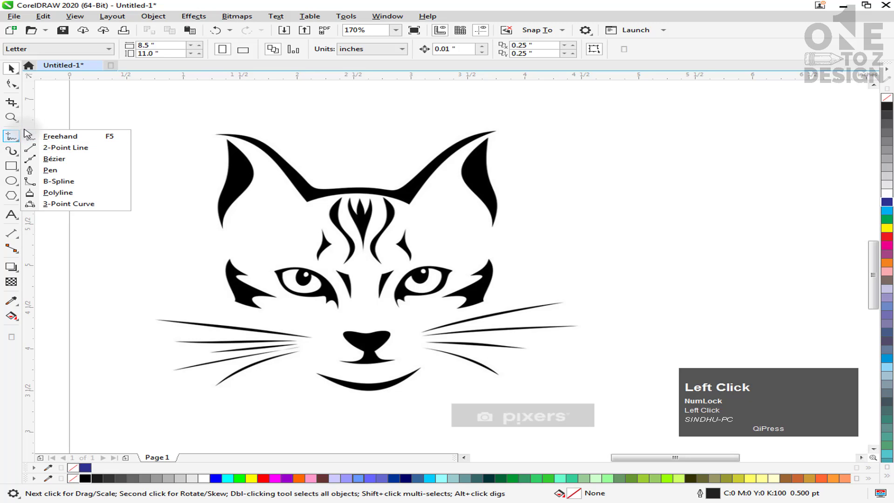
click(83, 174)
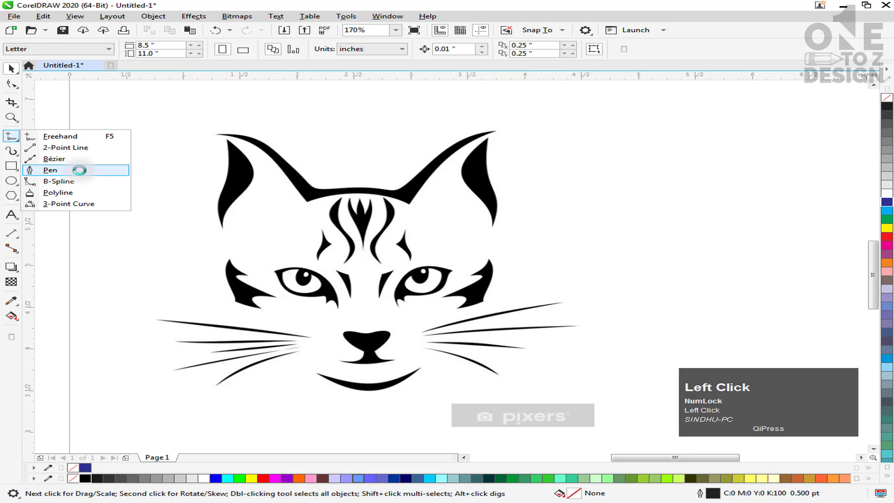
key(z)
drag(175, 125, 379, 285)
click(336, 117)
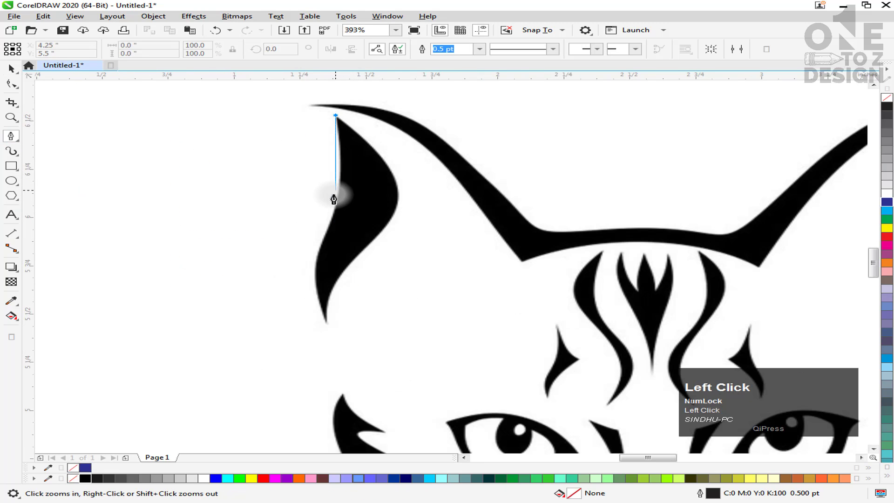
drag(329, 221, 306, 257)
drag(326, 327, 330, 337)
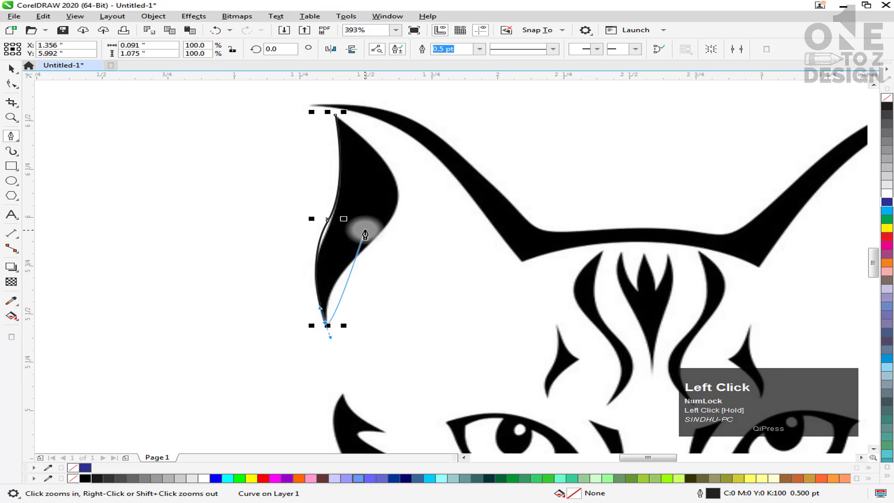
alt+click(325, 322)
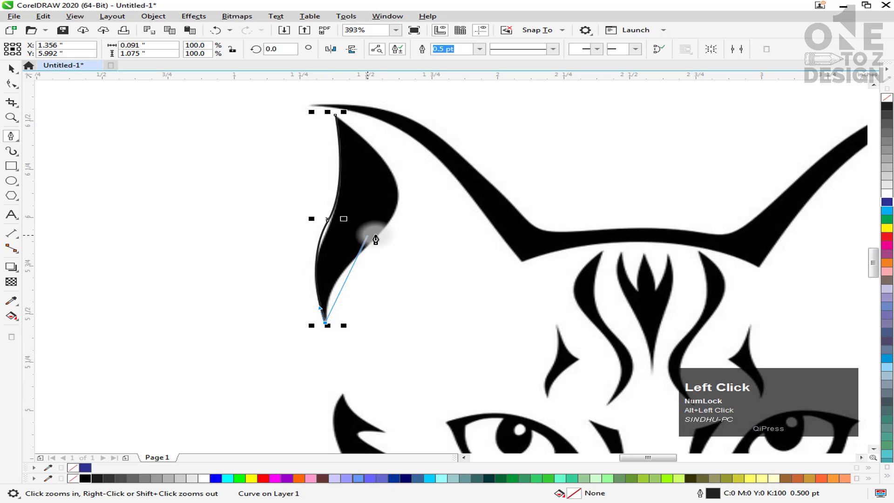
drag(379, 232, 431, 192)
click(364, 138)
click(336, 116)
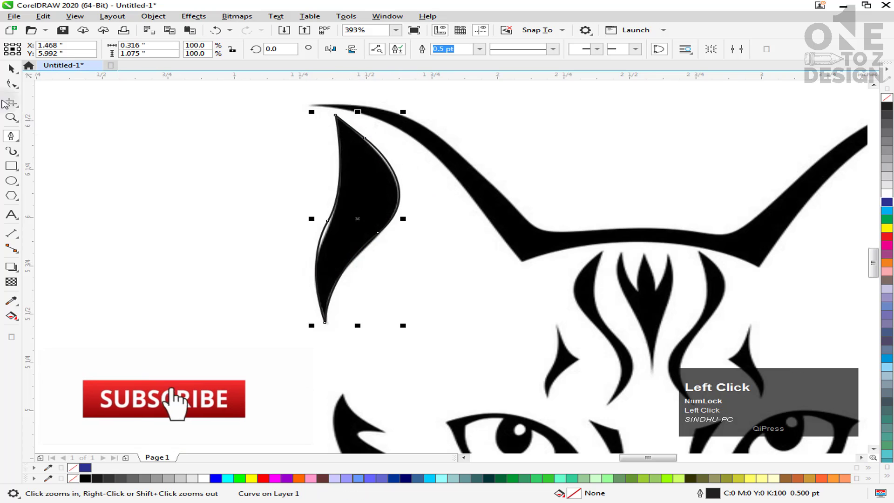
Move the traced ear outline horizontally off the cat image to about X 1.05 in, clear of the left ear.
click(11, 69)
click(241, 199)
drag(351, 198, 241, 203)
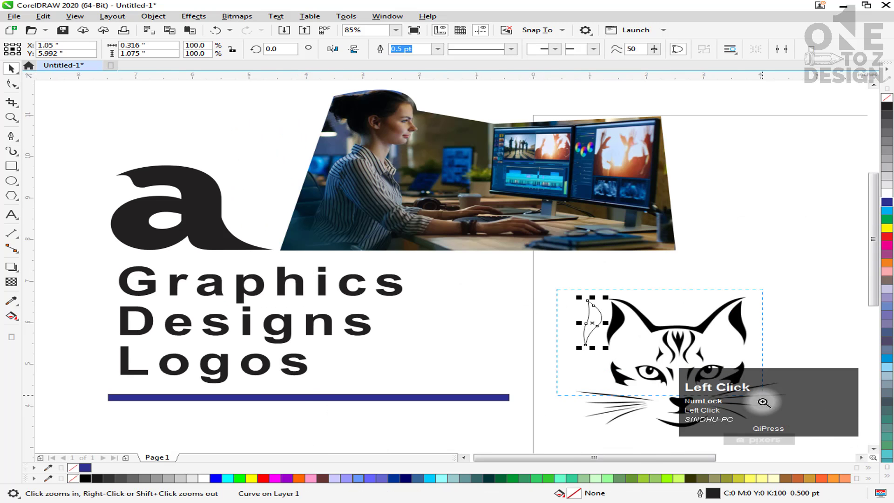
Move the traced ear outline to about X 0.56 in and the cat image to about X 2.50, Y 5.04 in.
drag(763, 402, 787, 440)
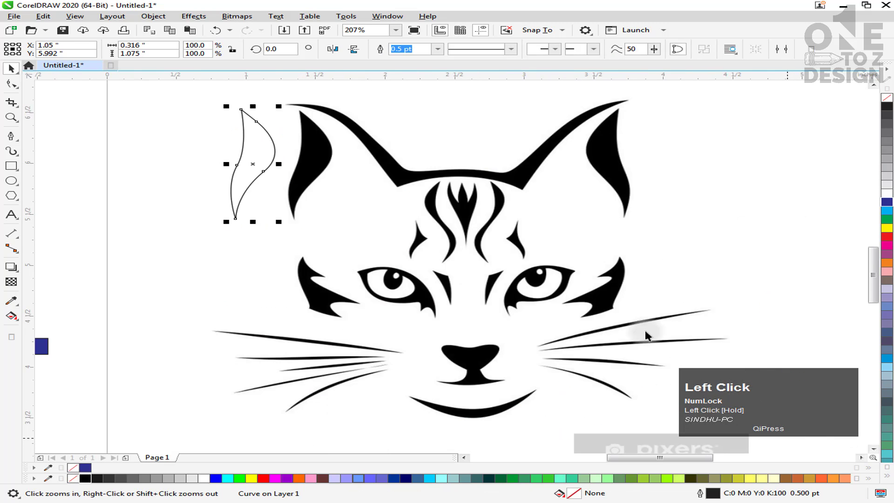
drag(241, 165, 173, 165)
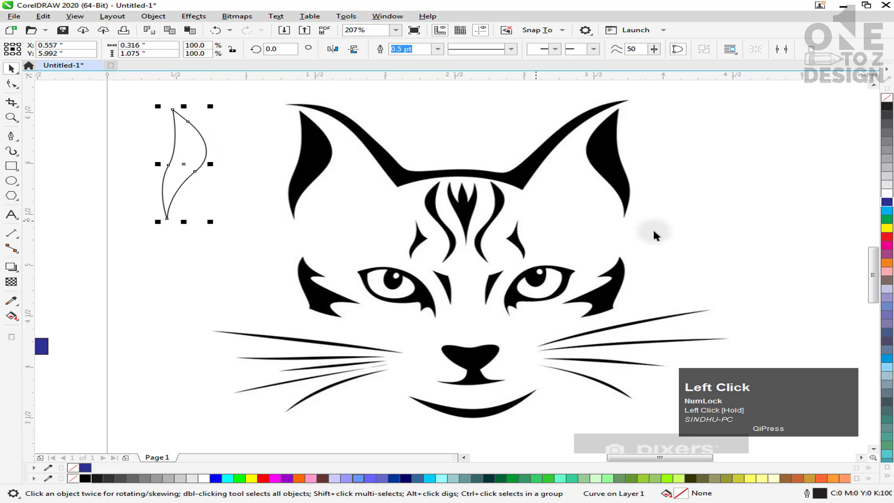
drag(747, 235, 610, 242)
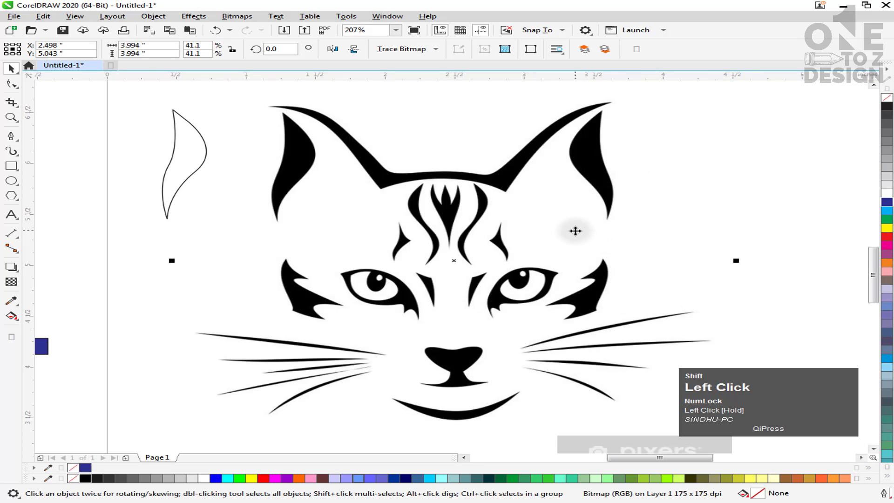
key(F2)
click(735, 179)
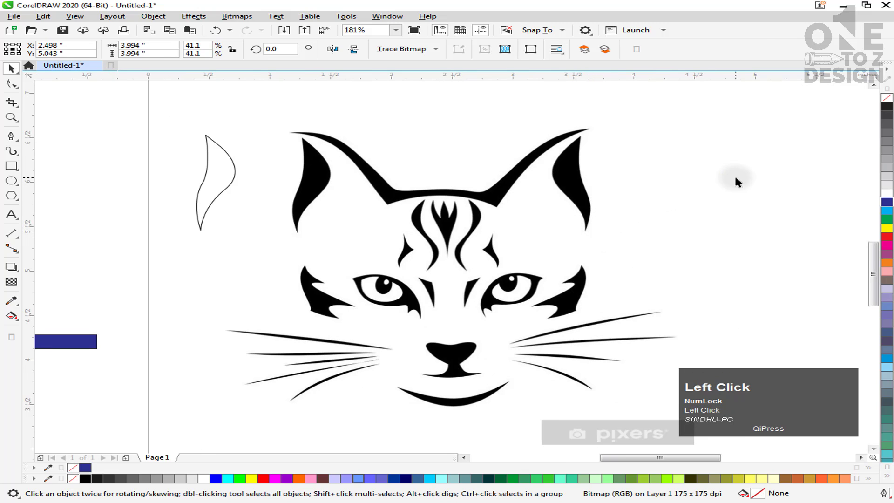
click(534, 225)
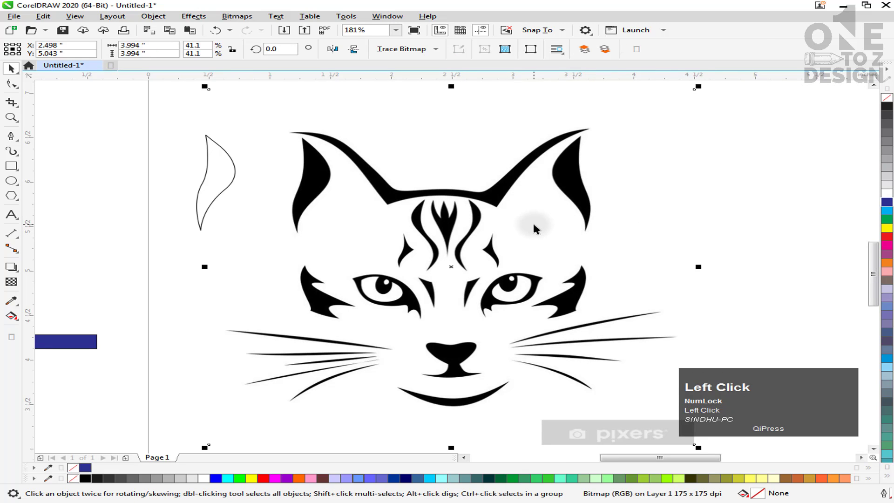
click(623, 254)
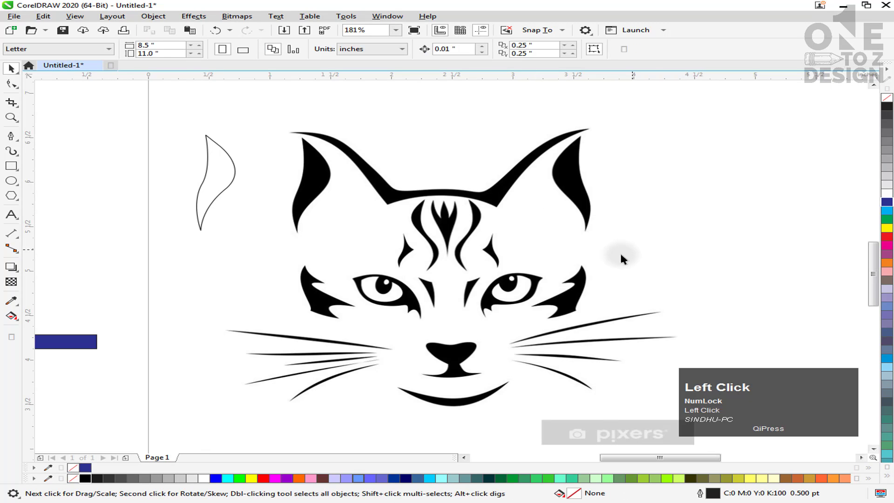
click(398, 263)
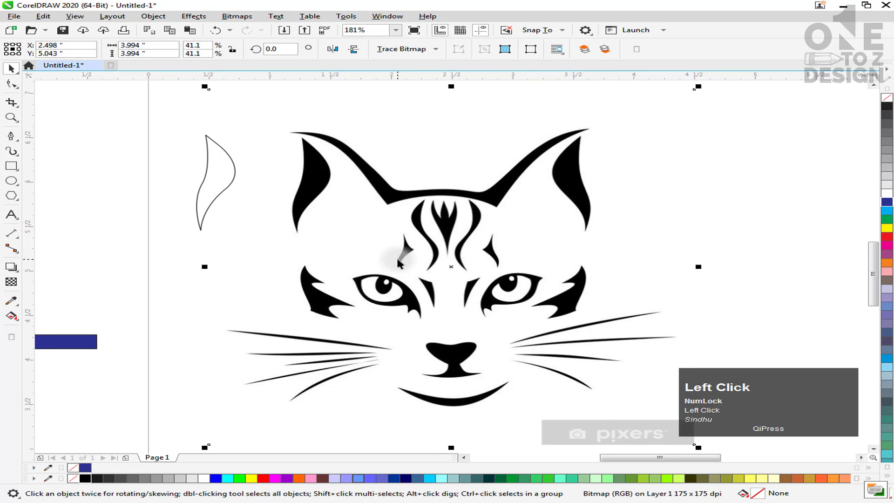
click(804, 160)
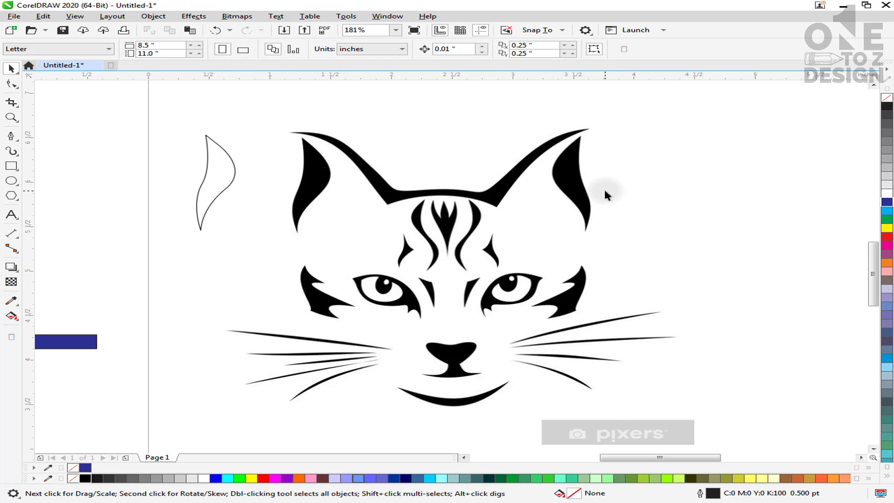
Trace the cat bitmap with the Clipart outline trace, setting the background color removal to Specify.
click(572, 190)
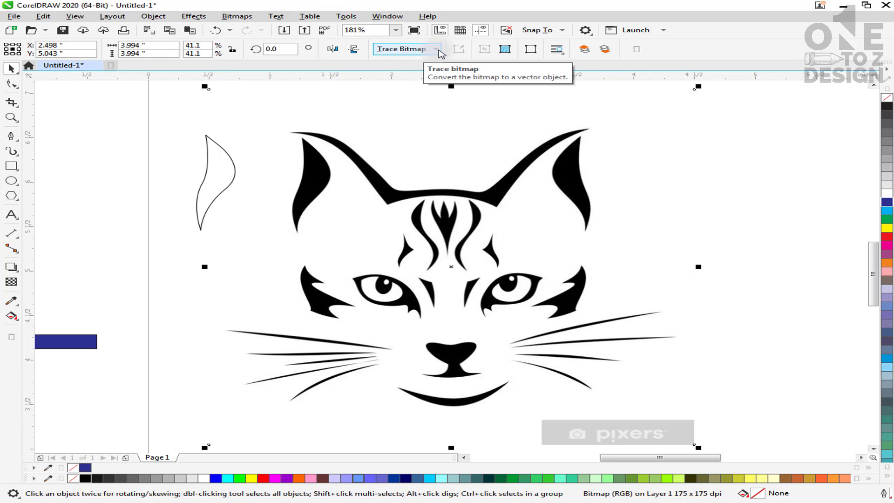
click(436, 50)
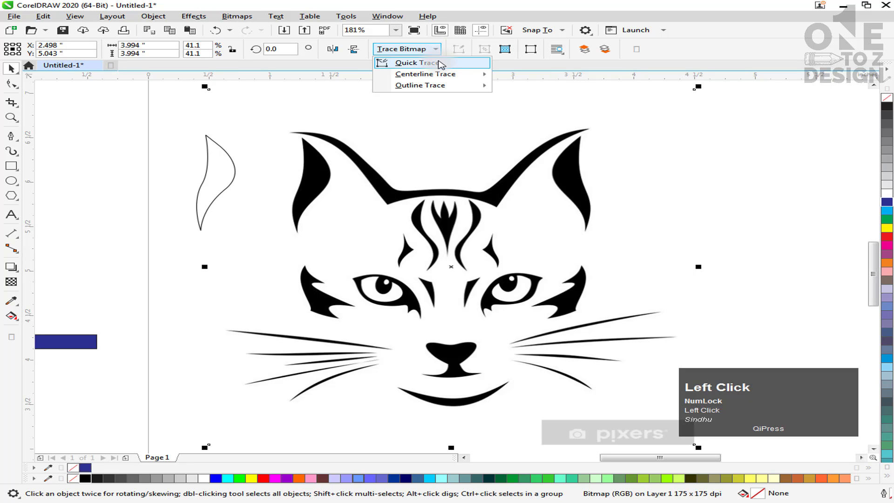
mouse_move(441, 88)
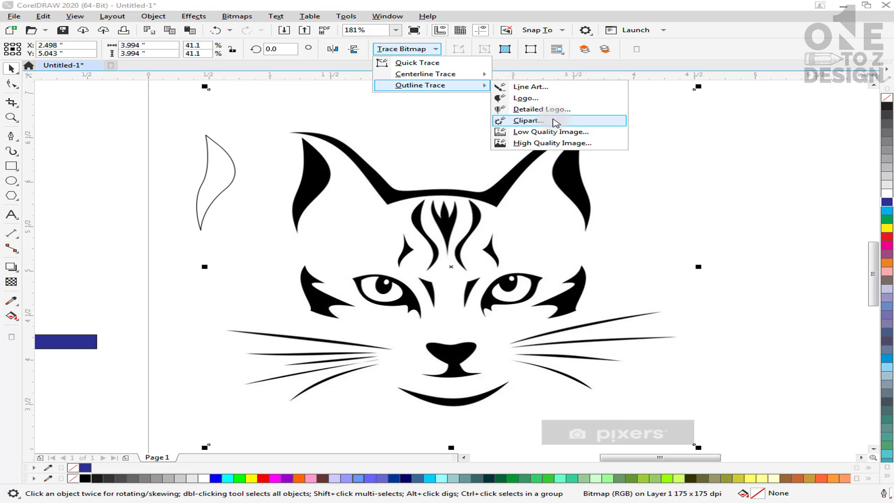
click(556, 122)
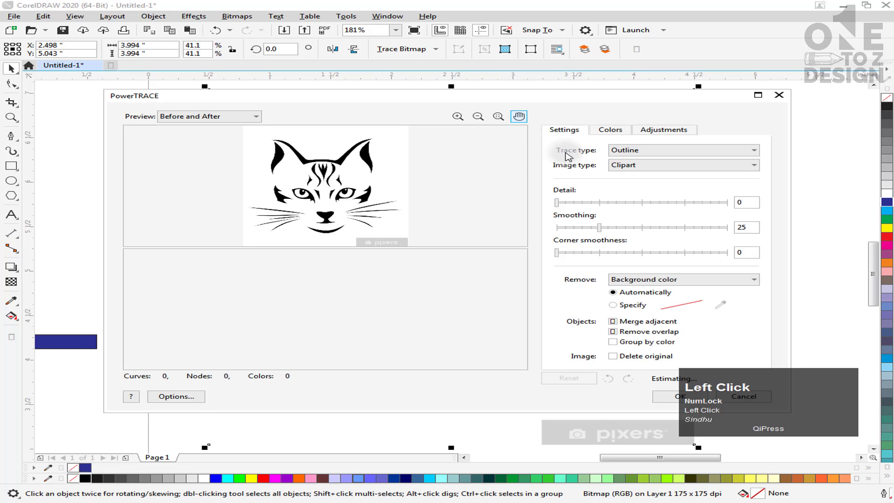
drag(608, 98, 538, 73)
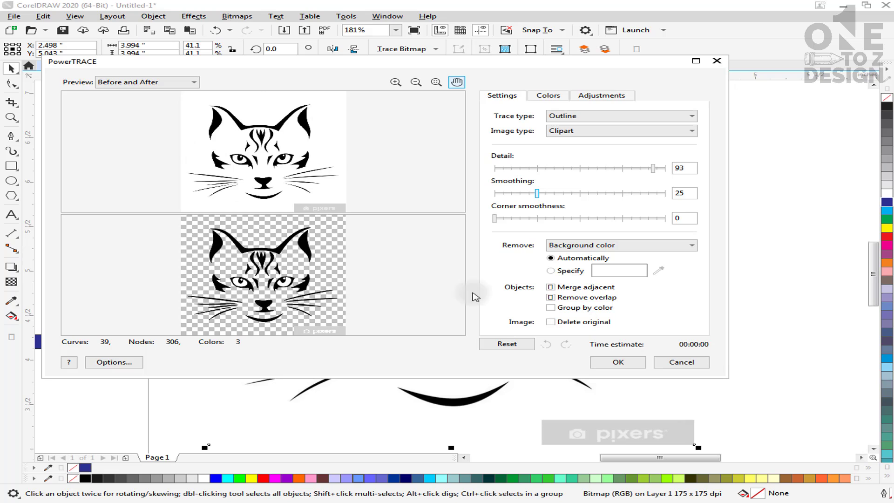
click(551, 271)
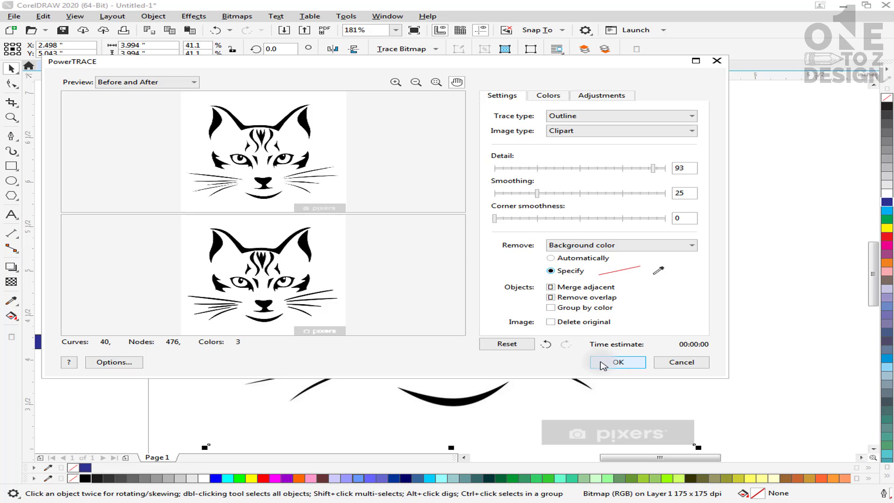
click(621, 362)
Move the traced cat group off the original bitmap, placing it beside it at about X 6.65, Y 5.03 in.
drag(762, 285, 885, 323)
scroll(603, 280, down, 3)
mouse_move(470, 293)
mouse_down()
mouse_move(536, 285)
mouse_move(727, 298)
mouse_up()
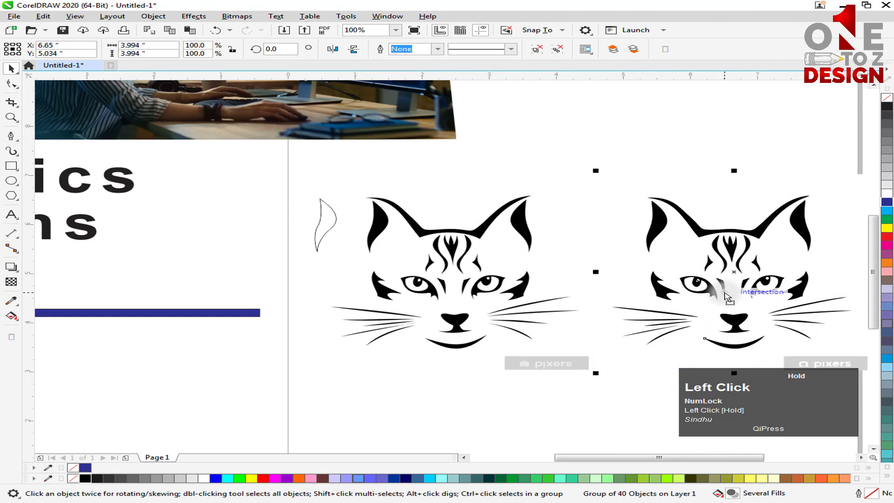
Examine the edge sharpness of the ear tips on the original cat bitmap and on the traced vector copy at high magnification.
click(558, 223)
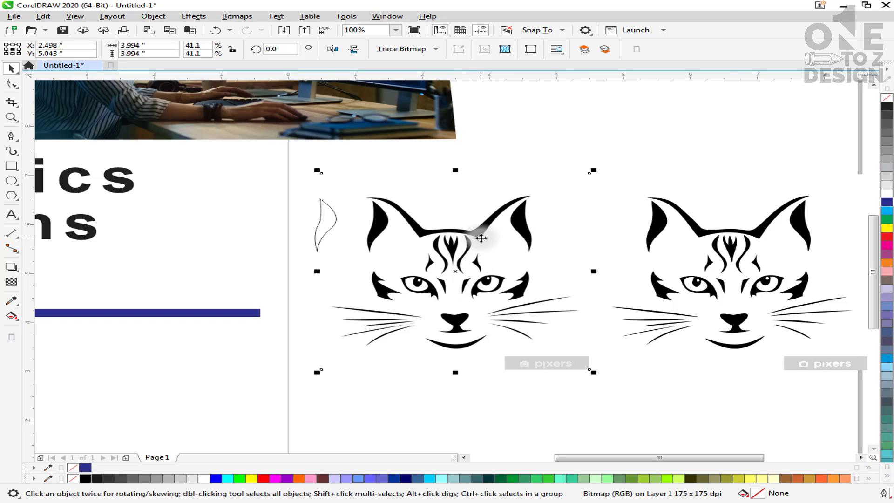
click(717, 231)
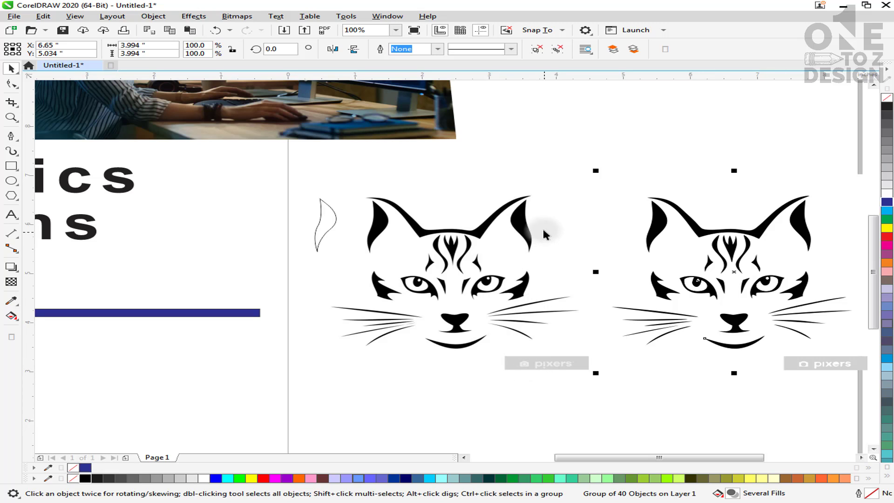
key(F2)
drag(549, 189, 504, 218)
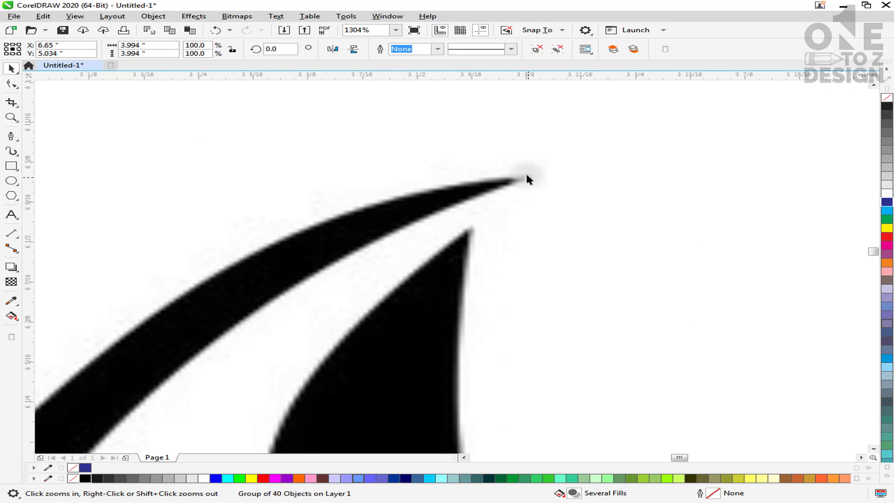
mouse_move(575, 152)
mouse_down()
mouse_move(457, 224)
mouse_move(404, 274)
mouse_up()
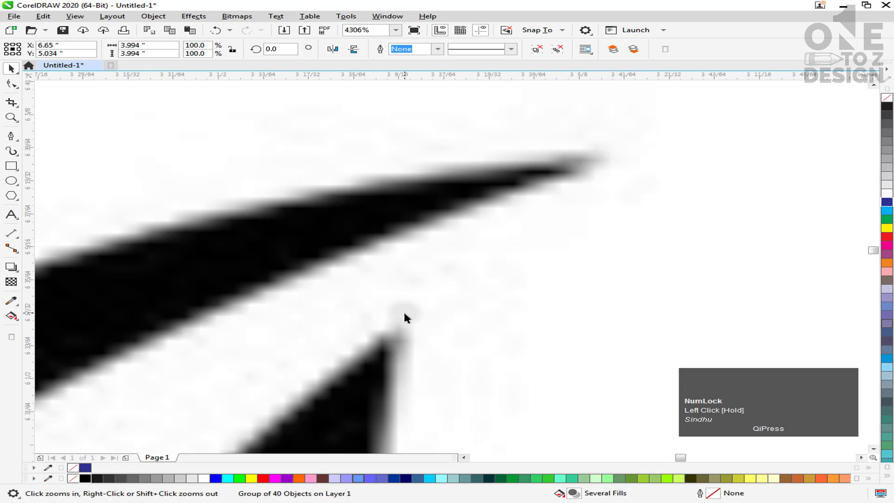
key(F4)
key(F2)
drag(691, 296, 700, 302)
key(F2)
drag(324, 215, 404, 396)
key(F3)
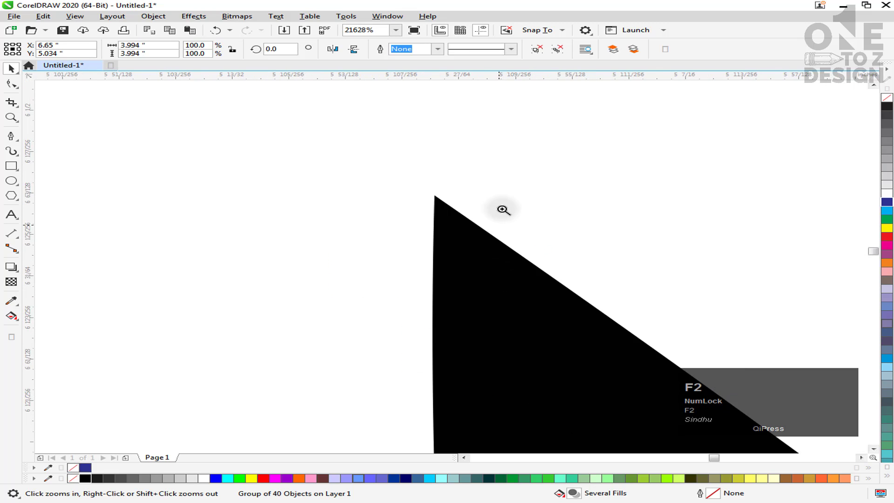
click(313, 317)
key(F3)
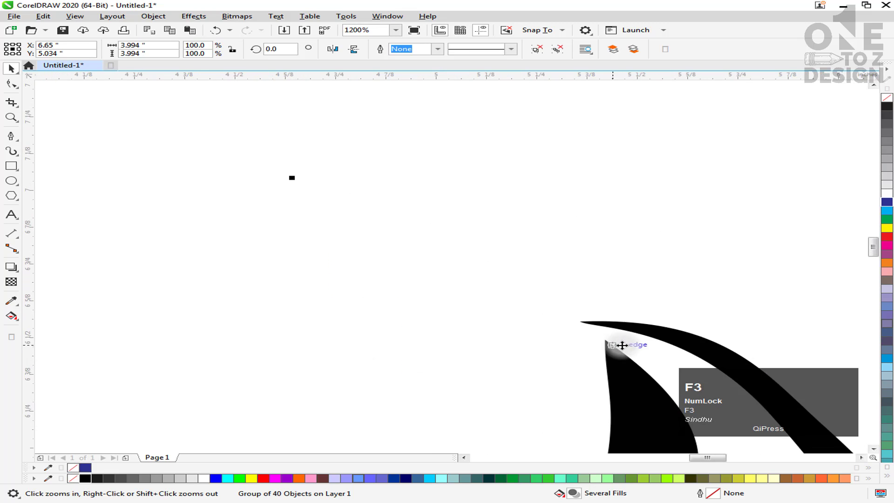
click(874, 449)
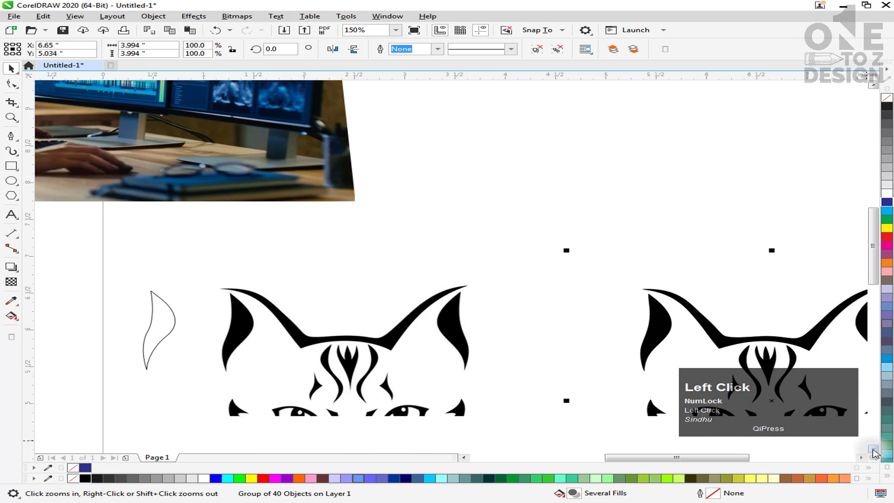
key(F3)
click(677, 270)
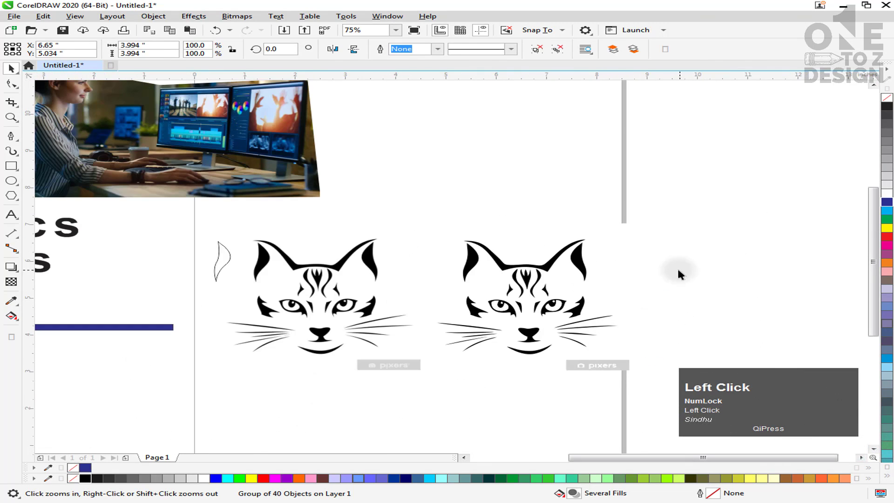
View both cat faces enlarged with the Zoom tool, and look closely at the original cat's ears and forehead.
click(11, 120)
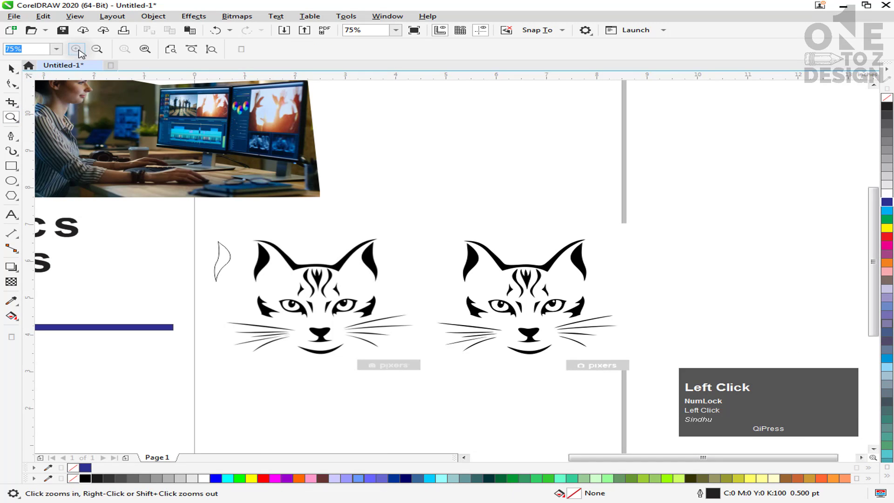
drag(613, 228, 204, 376)
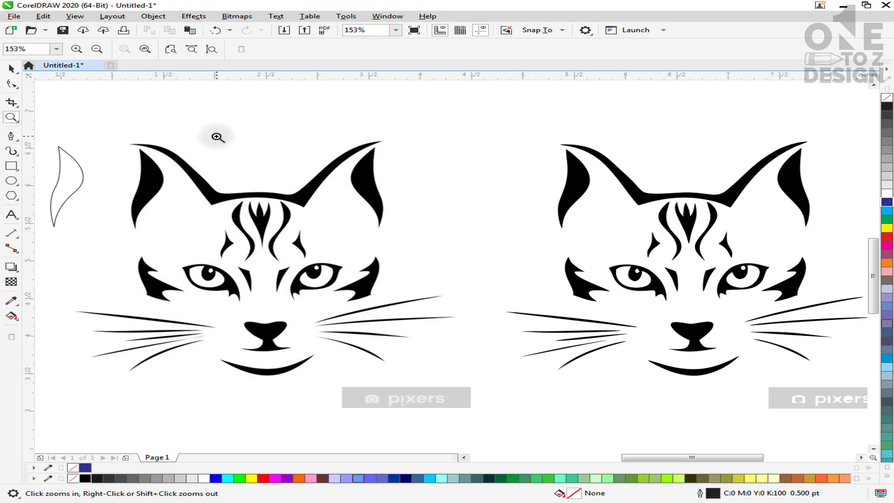
click(11, 68)
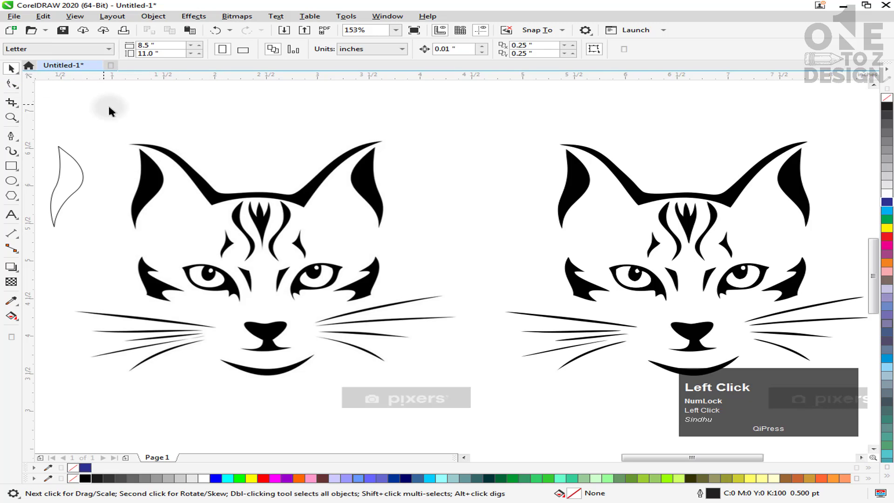
key(F2)
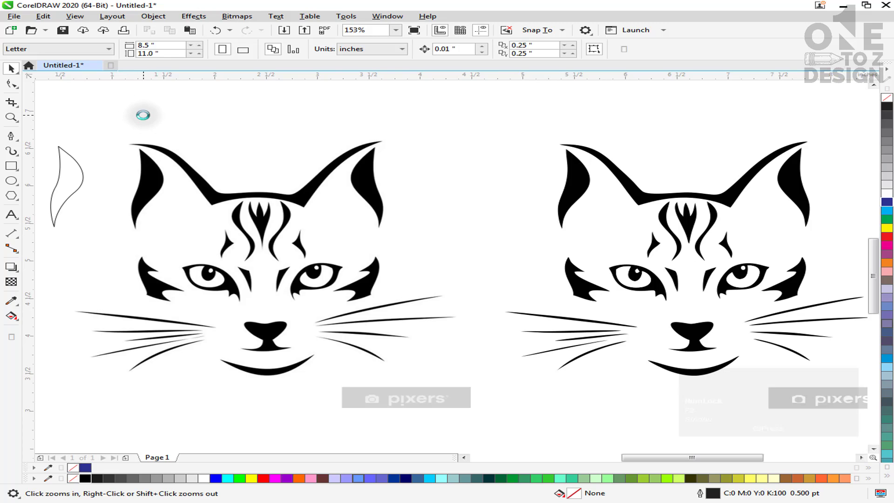
drag(114, 131, 421, 285)
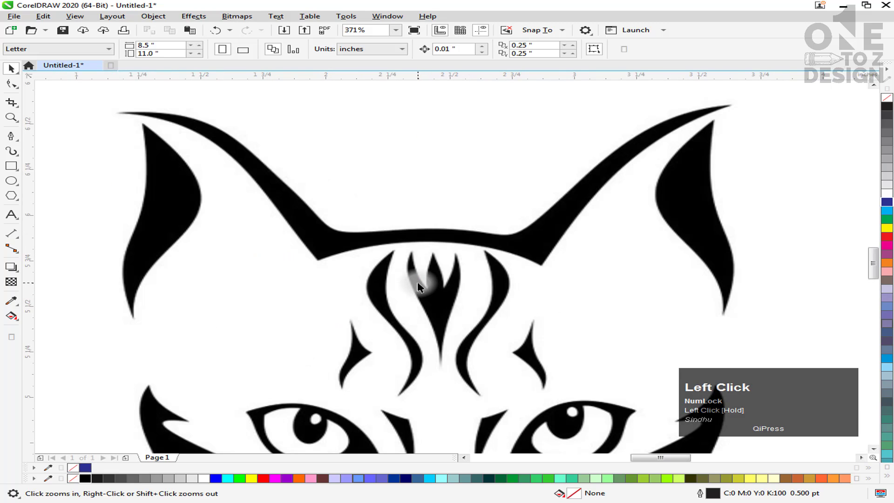
key(F3)
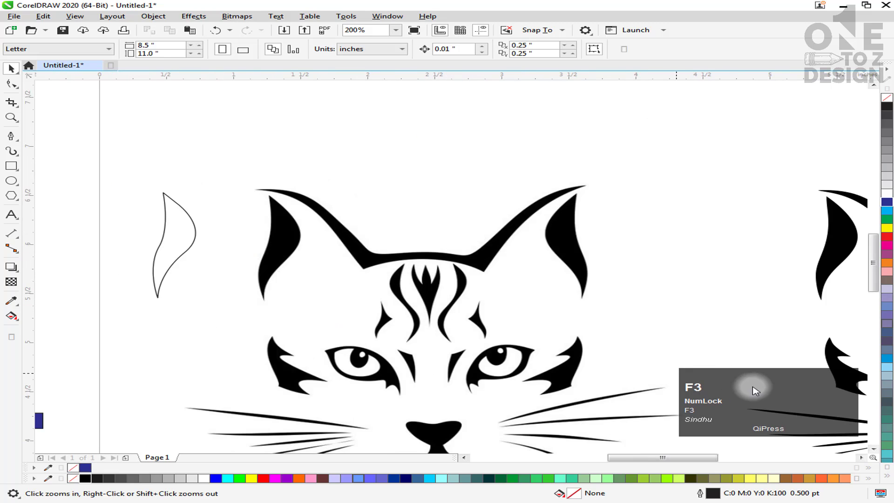
click(874, 448)
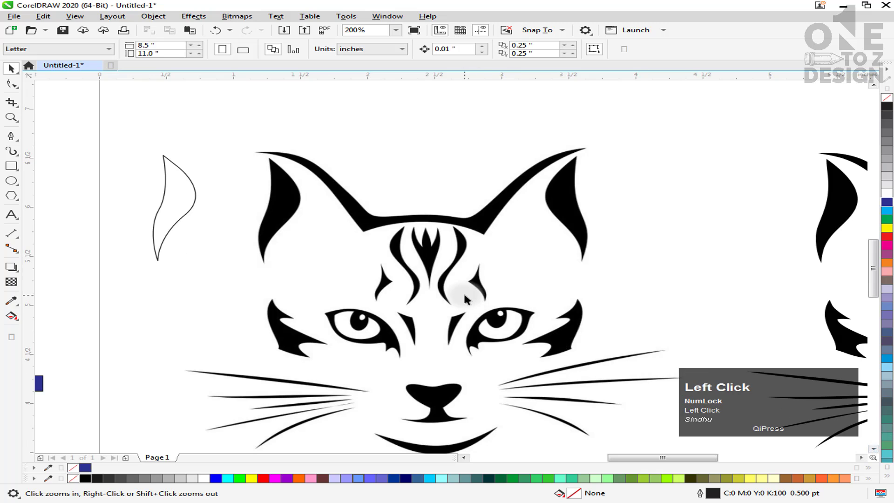
View the whole workspace zoomed far out, fit all objects in view, and frame the two cat faces.
key(F3)
key(F3)
key(F3)
key(F3)
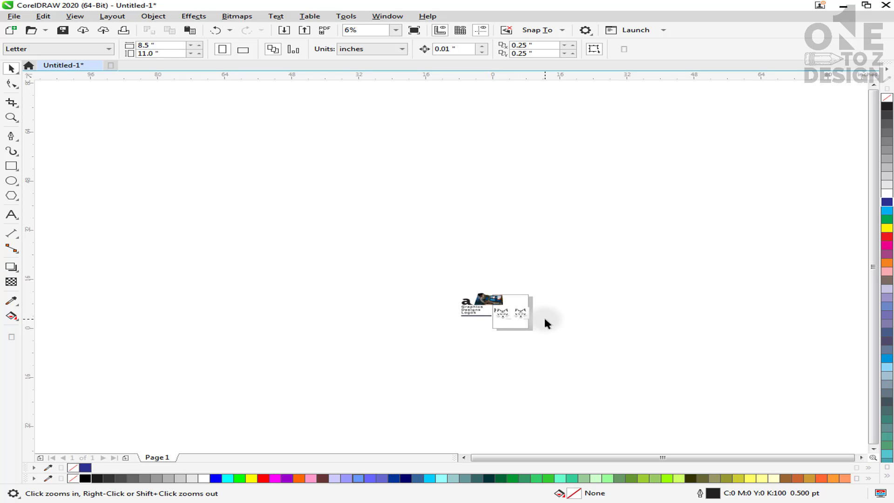
key(F4)
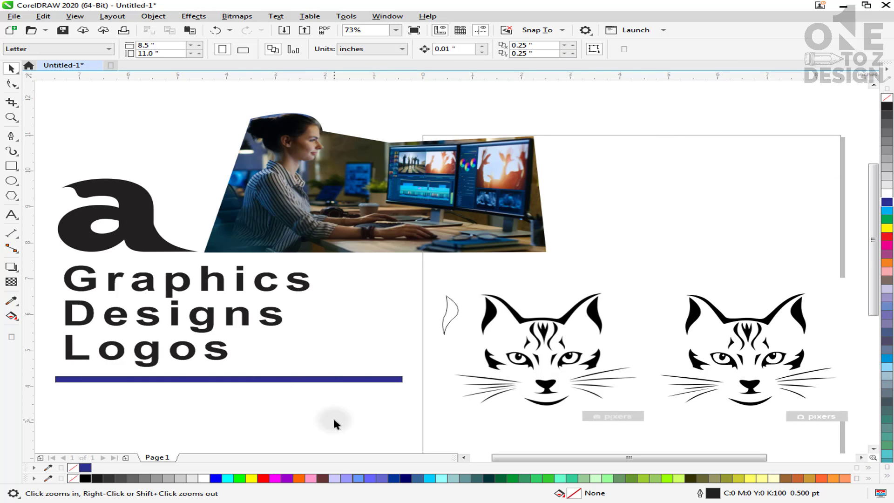
key(F2)
drag(472, 292, 608, 366)
key(F4)
key(F2)
drag(438, 287, 819, 425)
Select the original cat bitmap and the traced vector group in turn to compare their object properties.
click(194, 233)
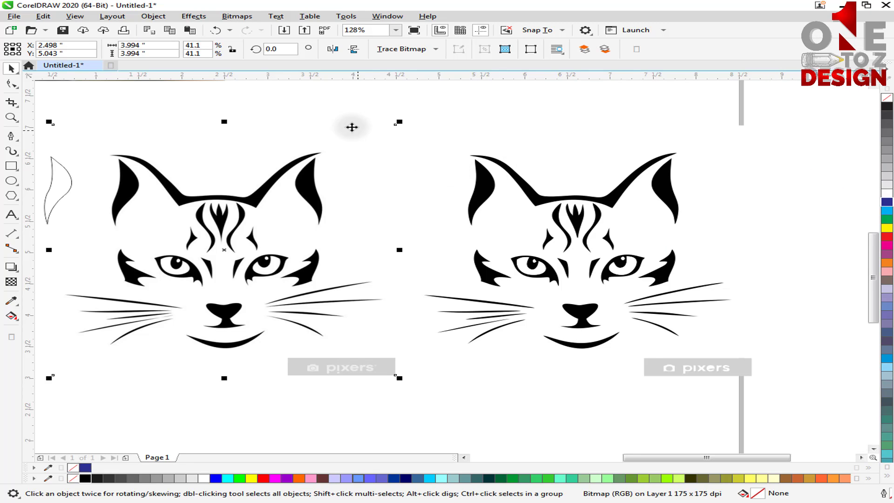
click(333, 144)
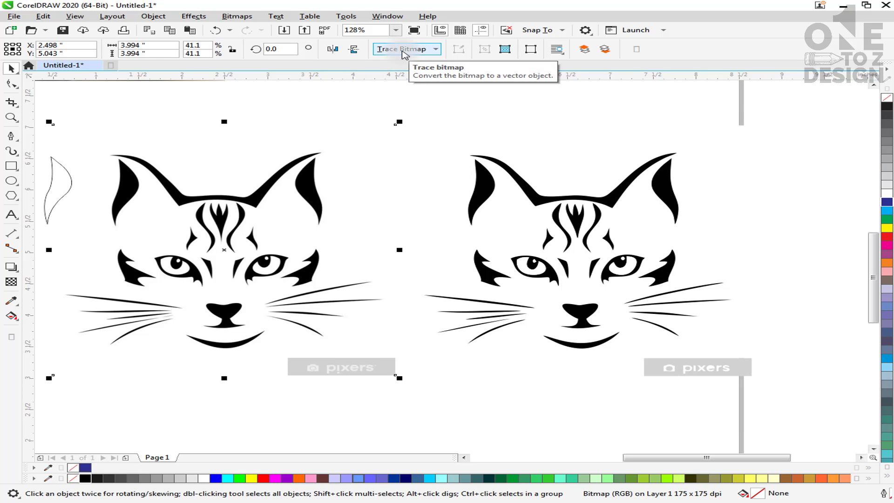
click(433, 119)
click(493, 185)
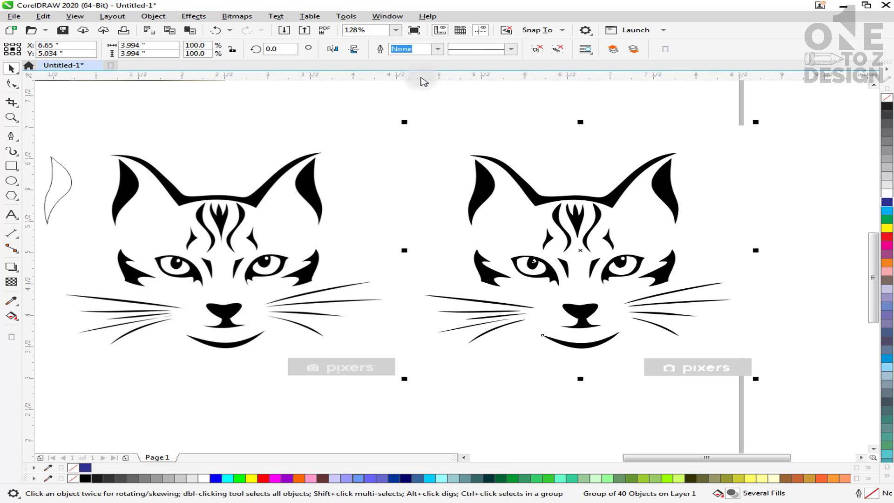
Check which editing options the original cat bitmap and the traced vector group each offer.
click(307, 179)
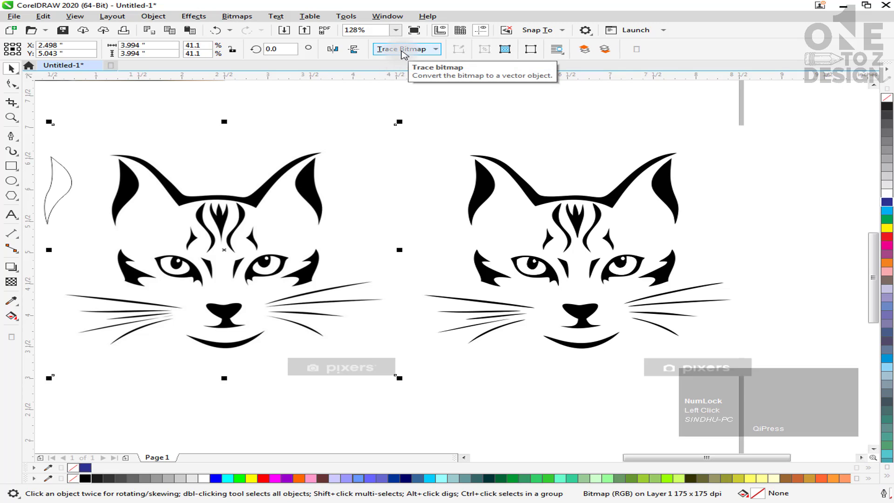
click(478, 181)
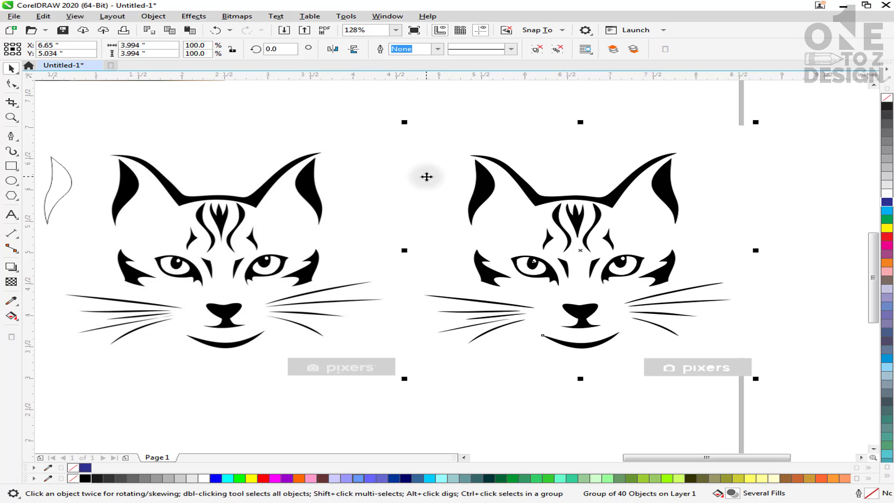
click(484, 186)
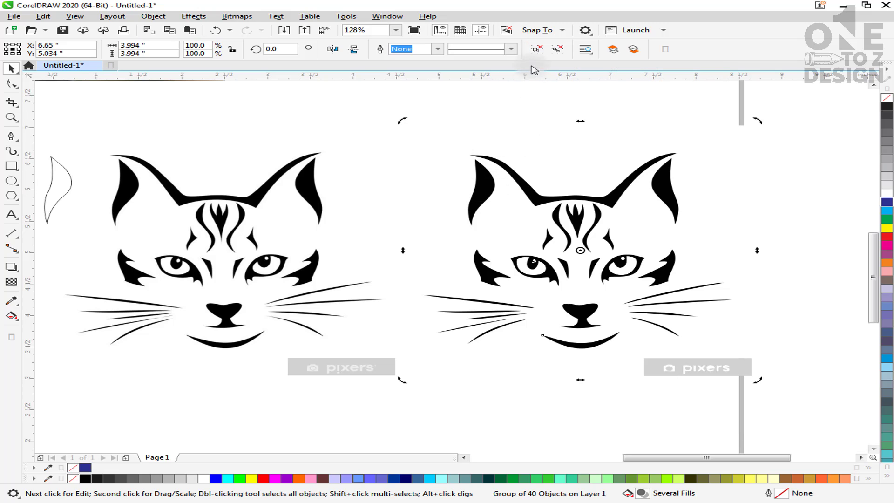
Ungroup the traced cat face and move its left inner ear and head outline away from the rest.
right_click(488, 179)
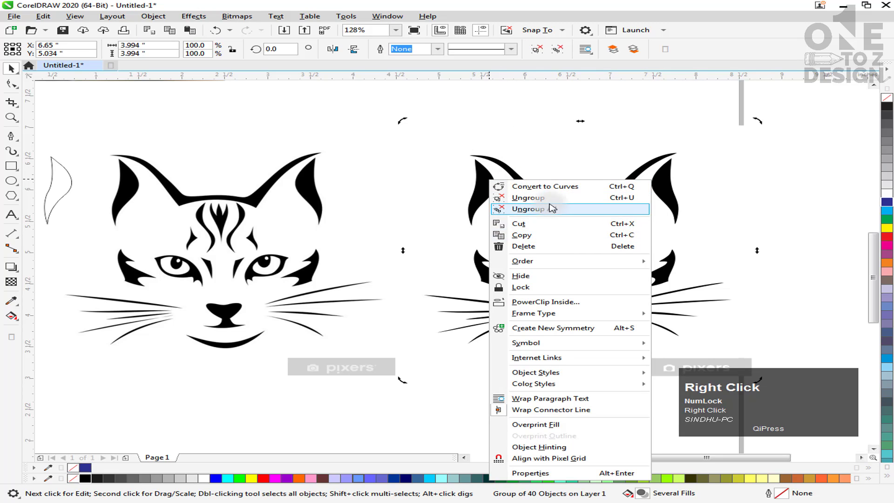
click(552, 200)
click(513, 203)
drag(479, 189, 422, 163)
mouse_move(521, 188)
mouse_down()
mouse_move(551, 76)
mouse_move(551, 123)
mouse_up()
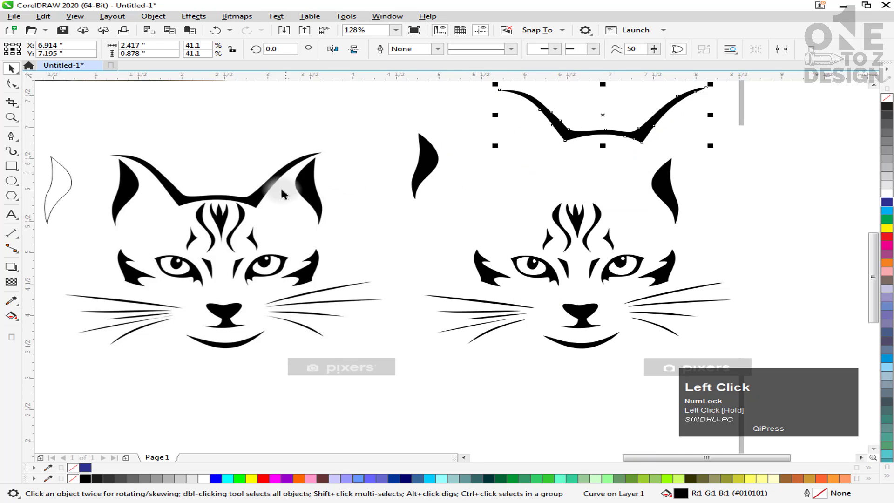
Move the original cat bitmap around to test whether its parts can be separated.
click(259, 193)
drag(255, 181, 245, 215)
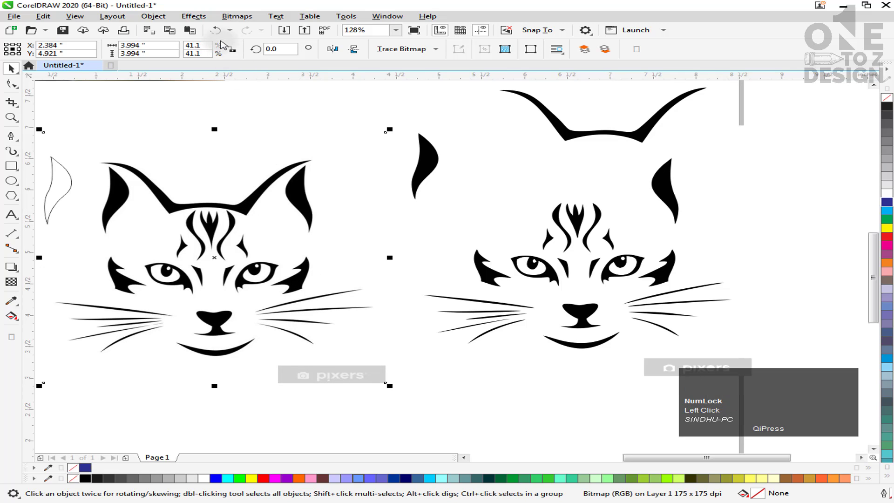
Undo the bitmap and curve moves and the ungrouping, keeping the traced cat beside the original.
click(216, 31)
click(216, 35)
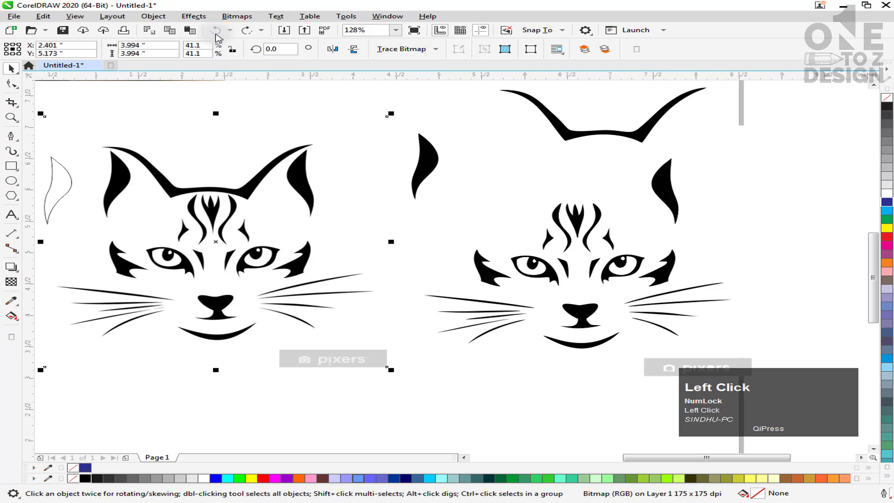
click(216, 31)
click(217, 32)
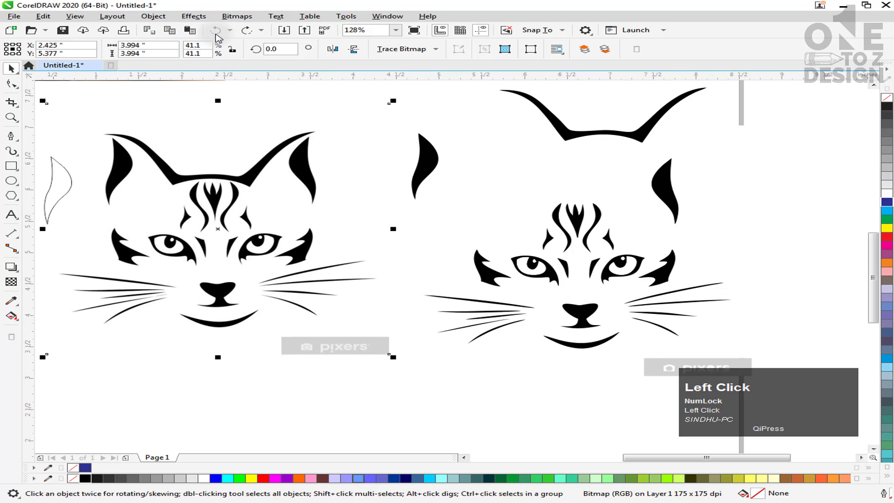
click(218, 34)
click(218, 34)
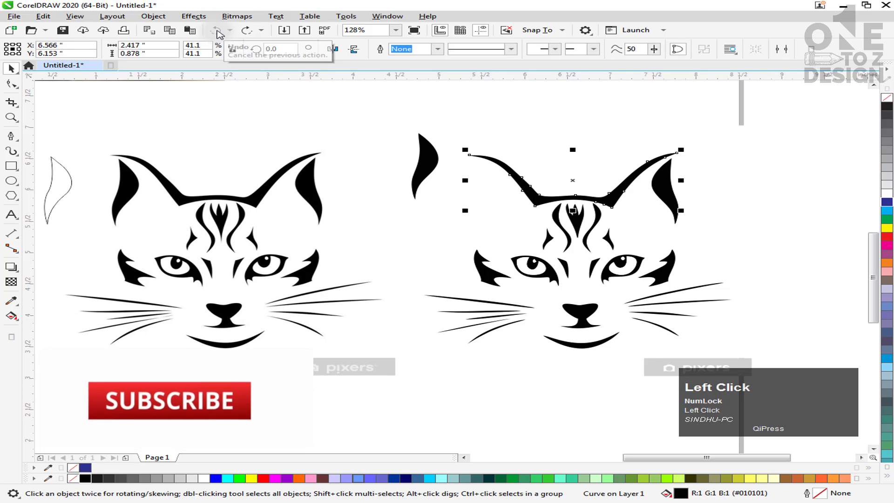
click(218, 35)
click(419, 155)
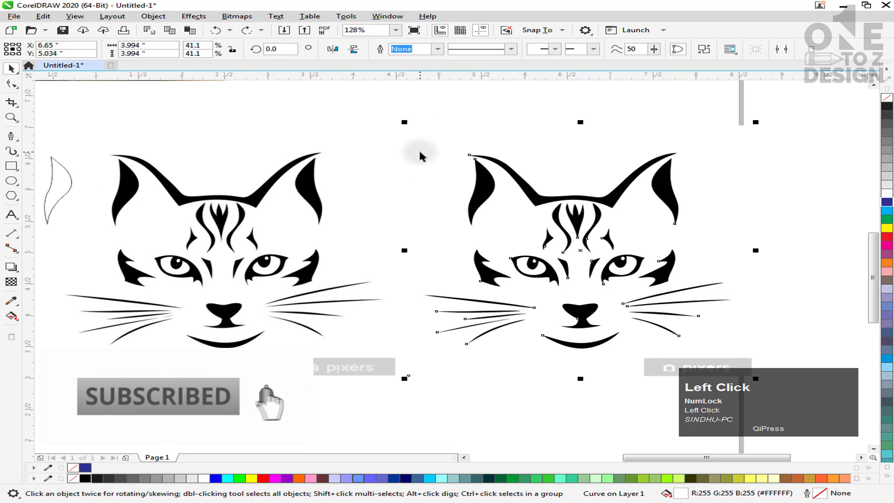
click(218, 36)
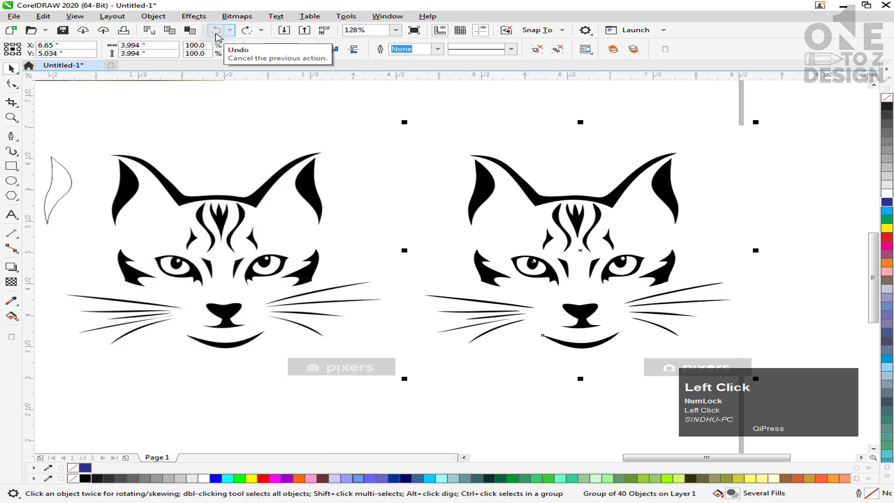
click(216, 31)
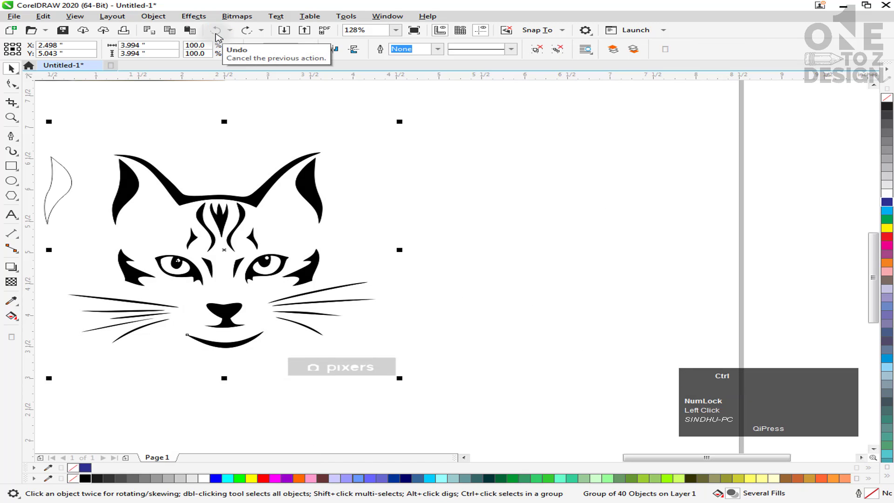
key(ctrl+shift+z)
Delete the original cat bitmap and the loose ear-shaped outline beside it.
click(453, 91)
key(F3)
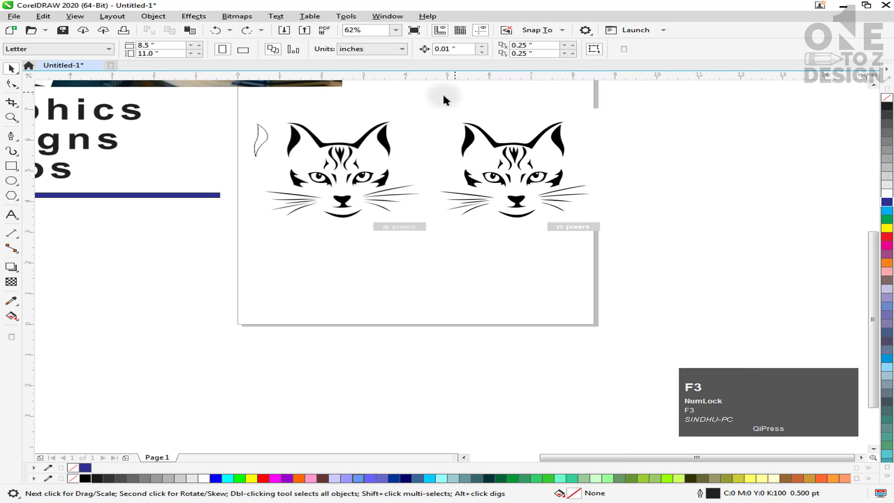
click(381, 154)
drag(348, 178, 351, 193)
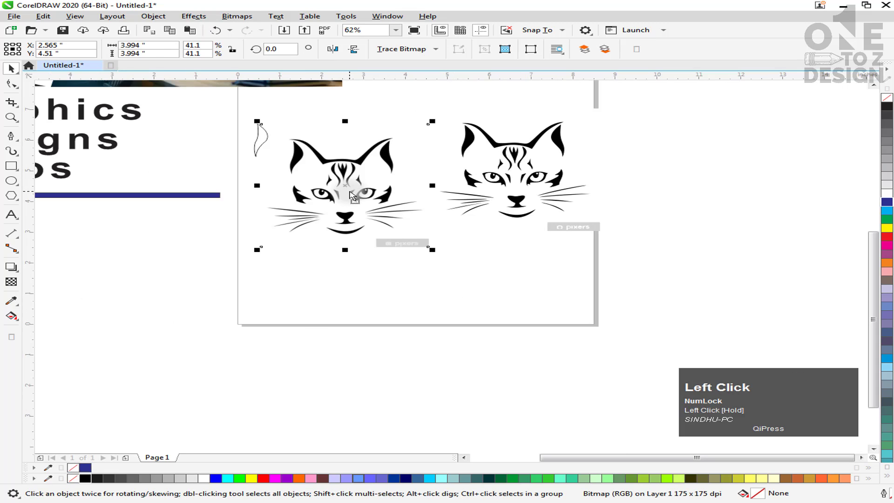
key(Delete)
click(267, 136)
key(Delete)
Move the traced cat group to about X 4.08, Y 4.01 inches, near the middle of the page.
click(484, 202)
drag(484, 201, 421, 219)
key(shift+F2)
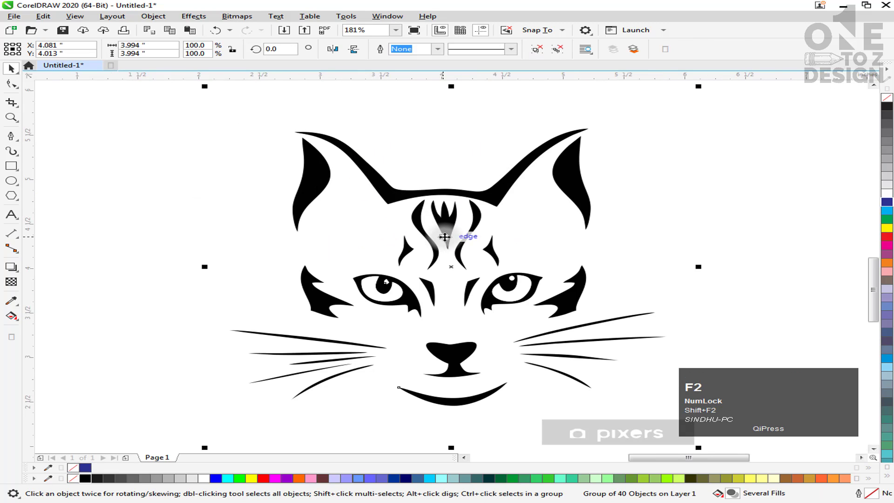
Ungroup the traced cat face and delete the pixers watermark below it.
key(F3)
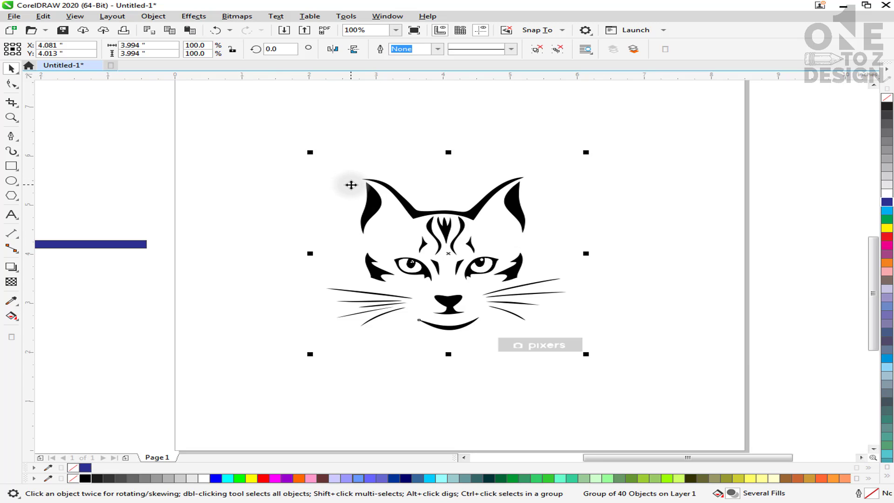
key(F2)
drag(307, 159, 596, 352)
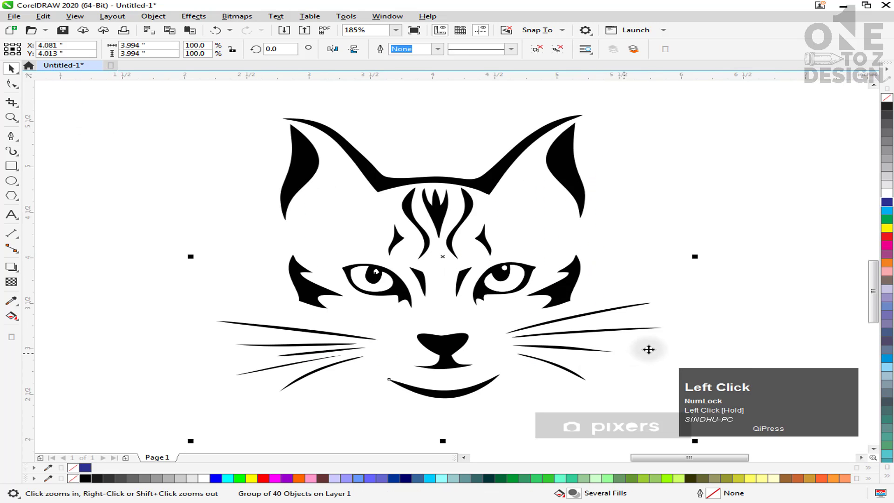
click(863, 457)
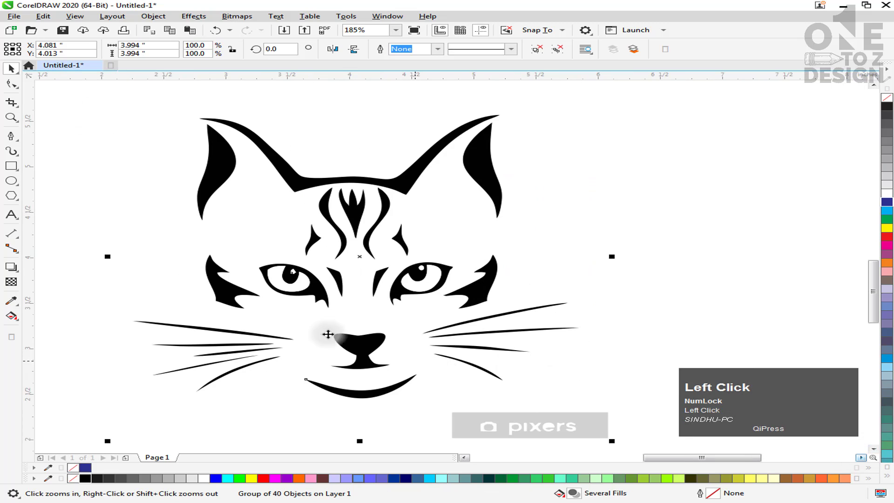
right_click(489, 160)
click(527, 176)
click(613, 407)
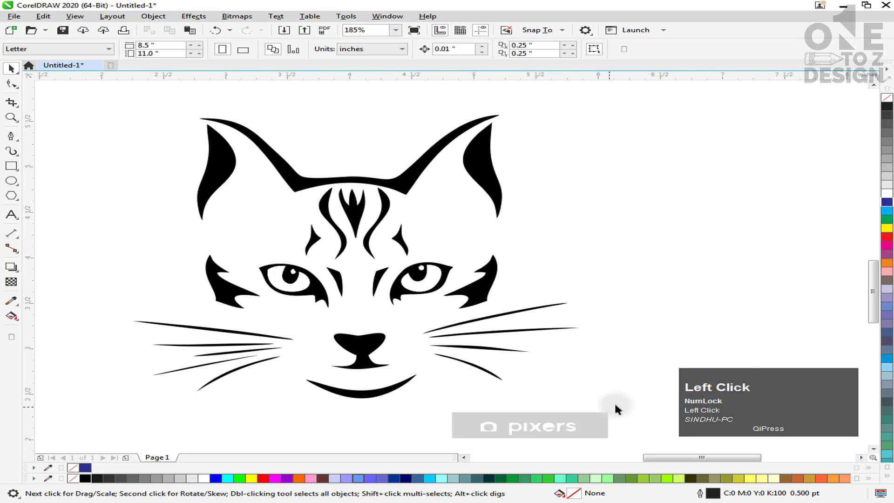
drag(445, 453, 408, 425)
key(Delete)
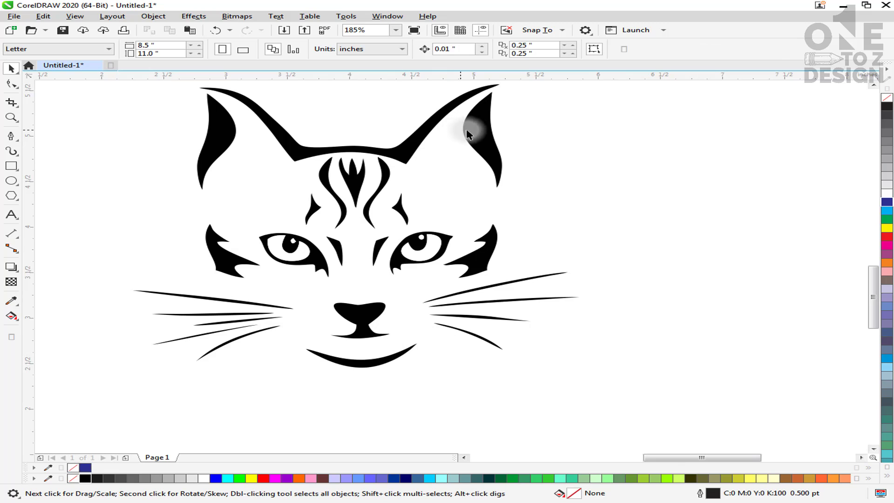
Lengthen the inner right ear with the Shape tool by moving its lowest node down and slightly to the left.
click(486, 131)
key(F2)
drag(525, 87, 159, 380)
key(F2)
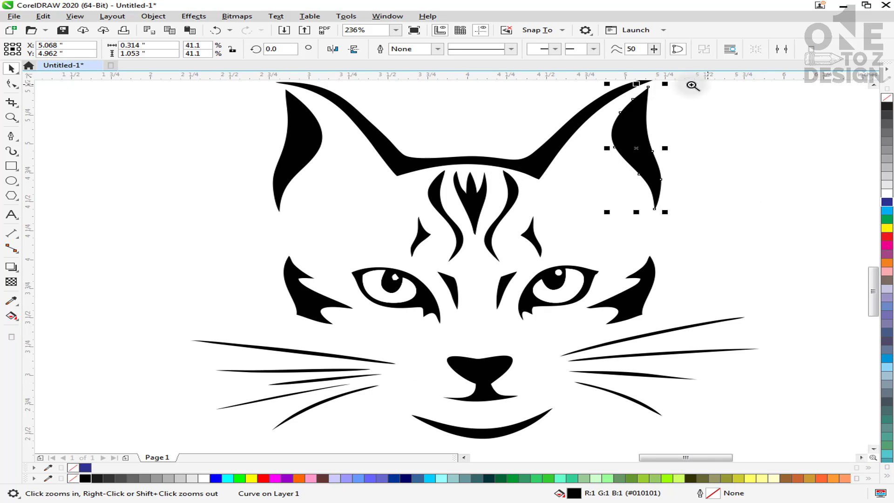
drag(694, 85, 542, 233)
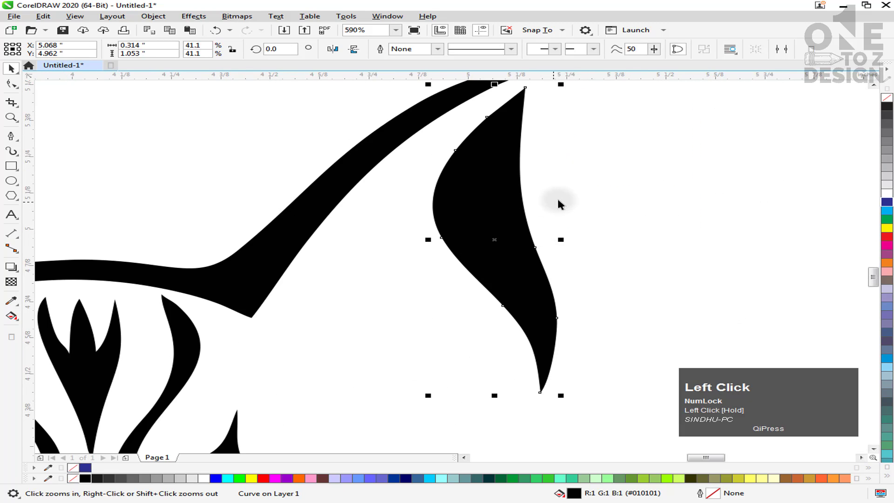
click(874, 85)
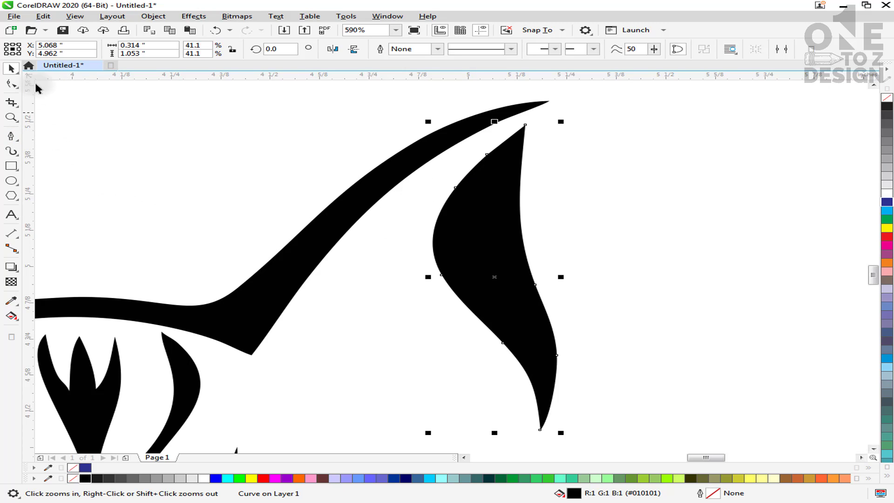
click(11, 82)
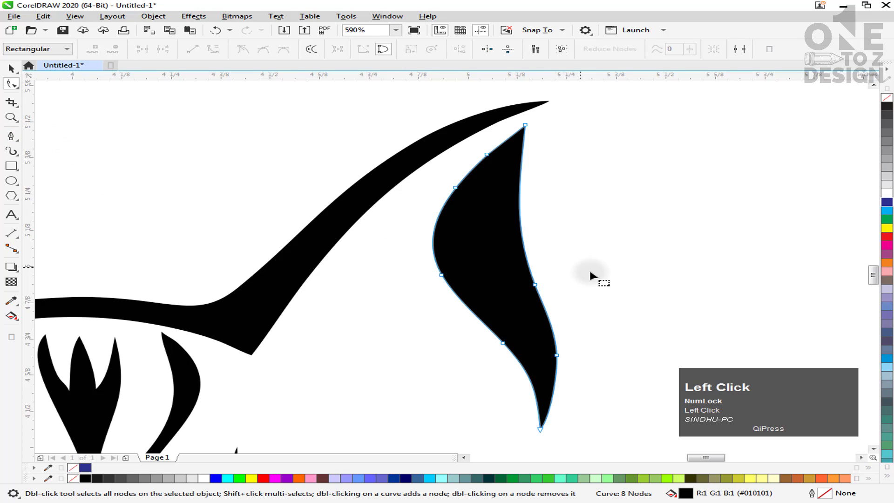
mouse_move(539, 428)
mouse_down()
mouse_move(535, 454)
mouse_move(535, 423)
mouse_move(524, 437)
mouse_up()
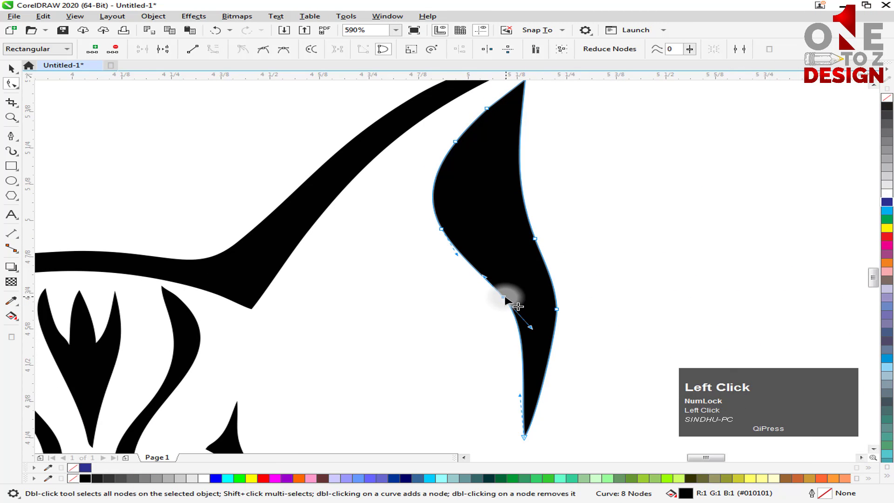
Remove the node on the right ear's lower left edge and adjust the curve handles to form one smooth curve.
double_click(505, 297)
drag(525, 433, 520, 250)
drag(518, 357, 453, 336)
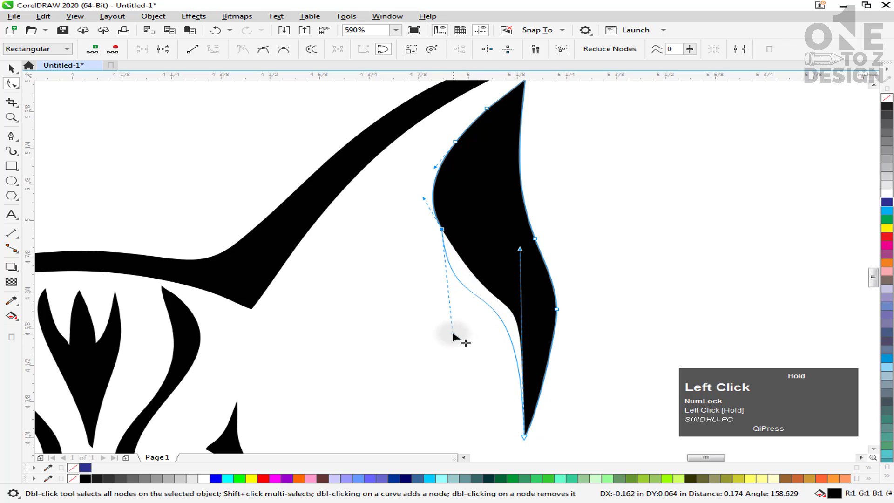
drag(466, 281, 466, 280)
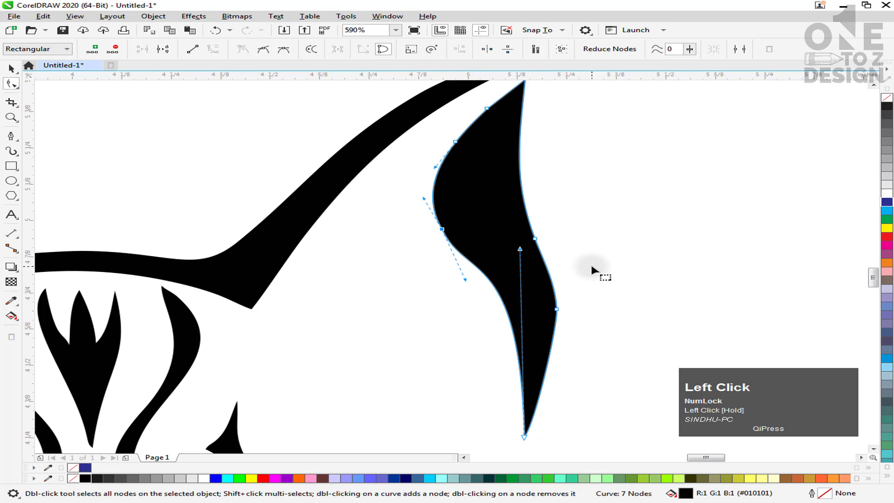
Delete the large white background shape behind the cat face.
key(F3)
click(629, 281)
key(space)
click(574, 276)
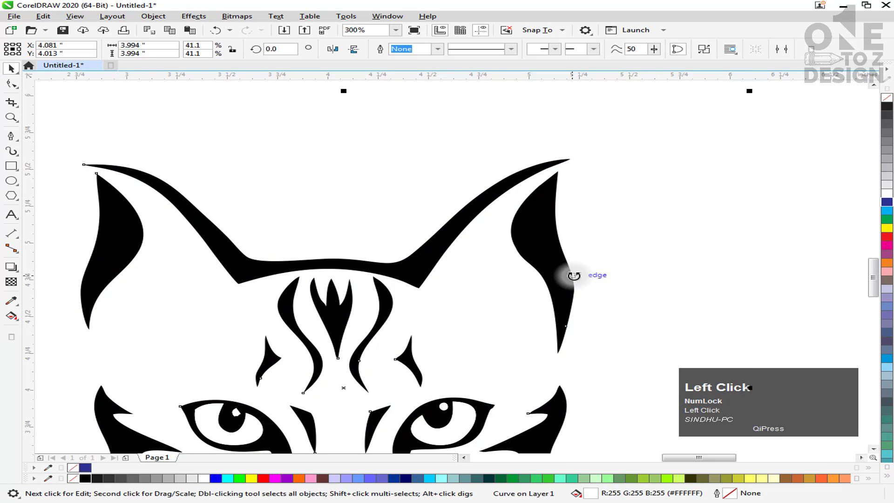
key(Delete)
click(535, 260)
Widen the wavy forehead stripe right of centre by moving its lower and middle right-edge nodes outward with the Shape tool.
key(F3)
key(z)
drag(620, 192, 315, 383)
key(space)
click(638, 211)
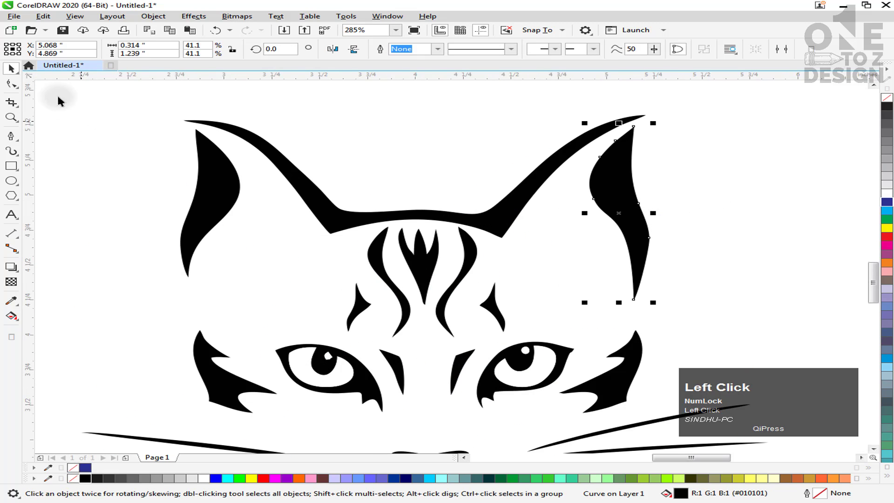
click(12, 84)
key(F2)
drag(516, 222, 356, 340)
click(555, 346)
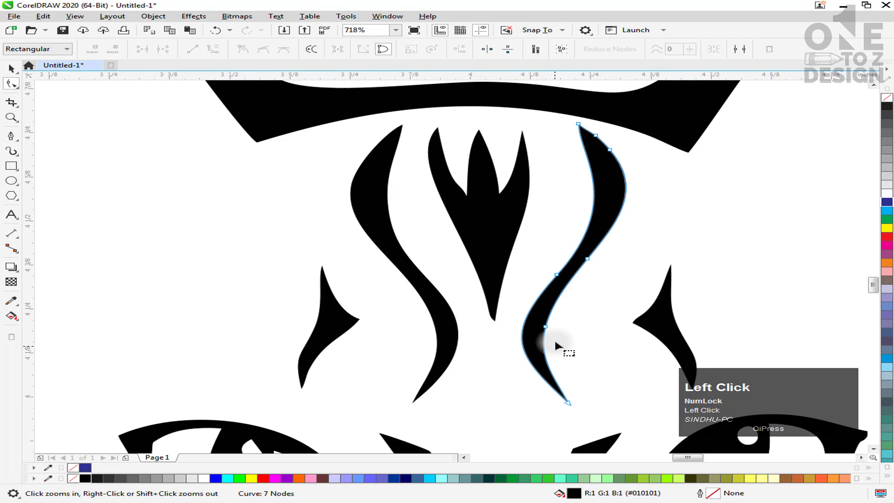
drag(546, 327, 566, 327)
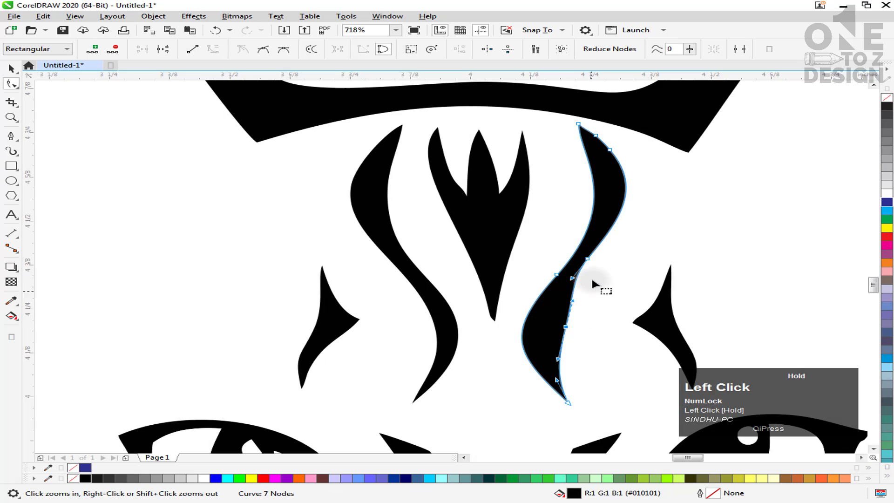
drag(588, 261, 622, 259)
Bulge the forehead stripe's right edge farther outward and fine-tune the node at its narrow waist.
drag(566, 327, 565, 318)
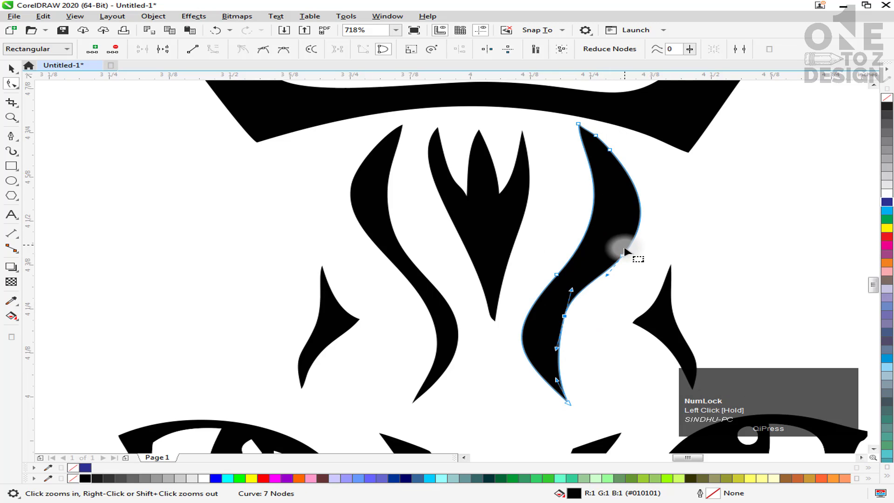
drag(624, 256, 646, 252)
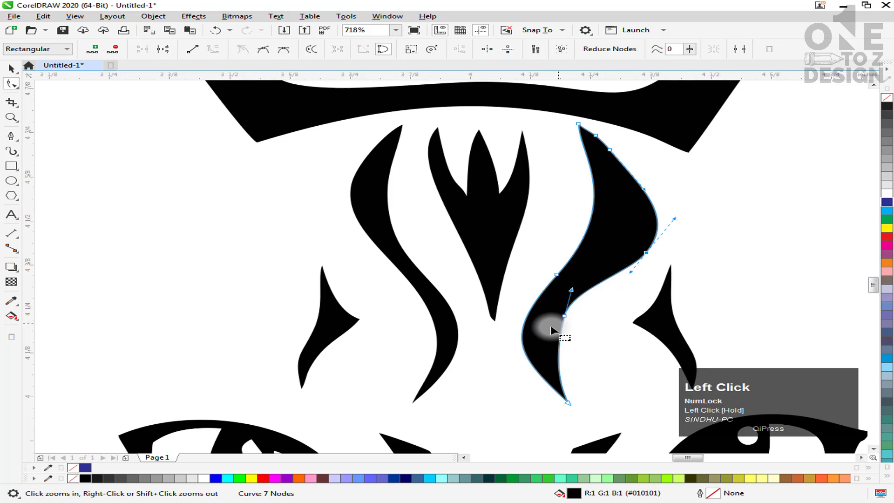
click(565, 311)
drag(565, 312, 567, 316)
click(12, 69)
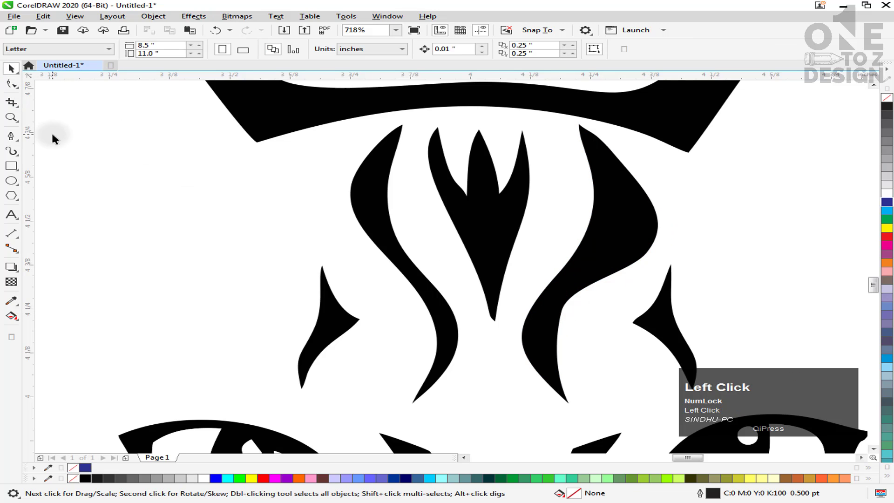
Select all the separate curves of the cat face, including the whiskers, and group them into one object.
key(F3)
key(F3)
click(639, 140)
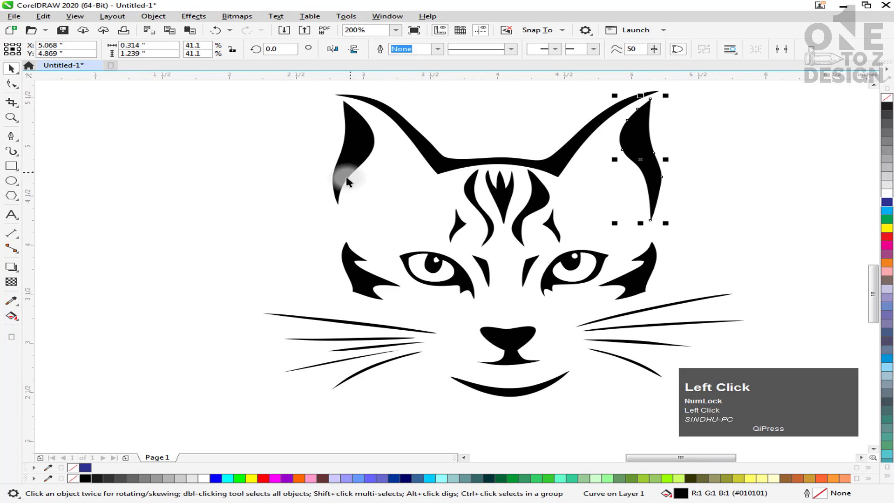
click(526, 243)
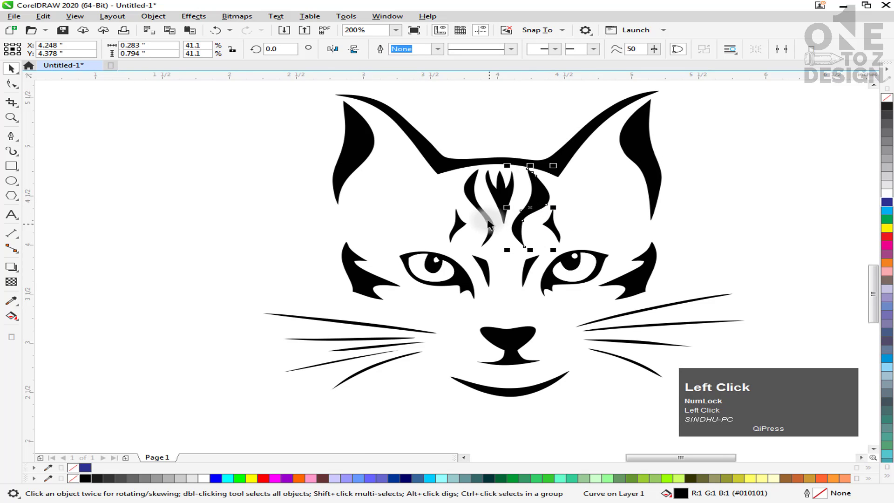
click(698, 212)
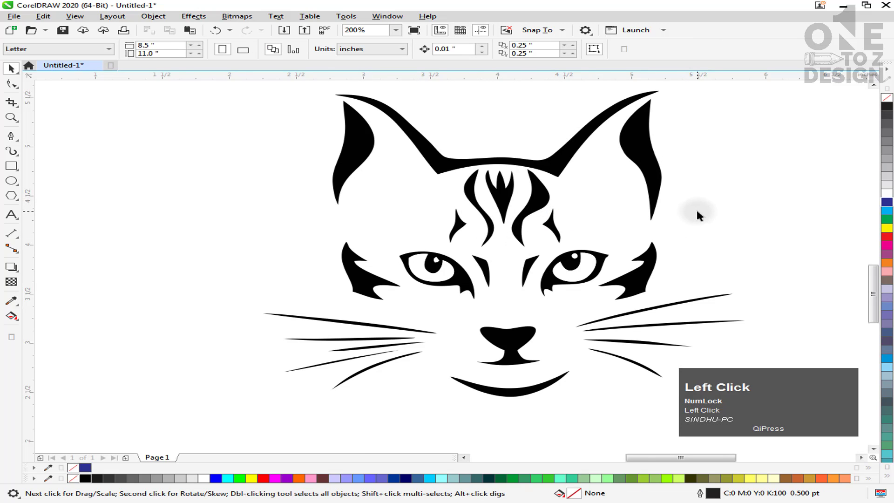
key(F3)
drag(719, 124, 418, 326)
key(ctrl+g)
key(F4)
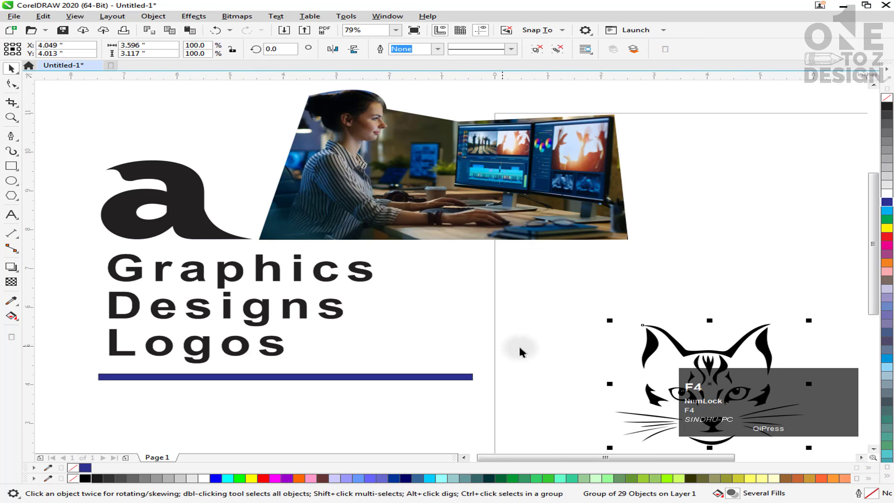
Move the grouped cat face beside the lettering and just below the photo, centred at about X 1.7 in, Y 5.8 in.
drag(841, 319, 792, 328)
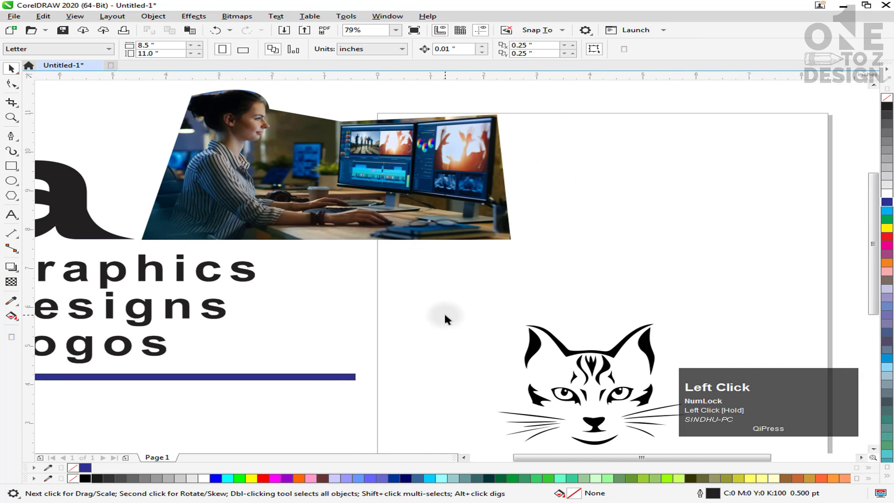
key(F3)
drag(589, 300, 467, 389)
drag(497, 352, 440, 315)
key(F3)
key(F4)
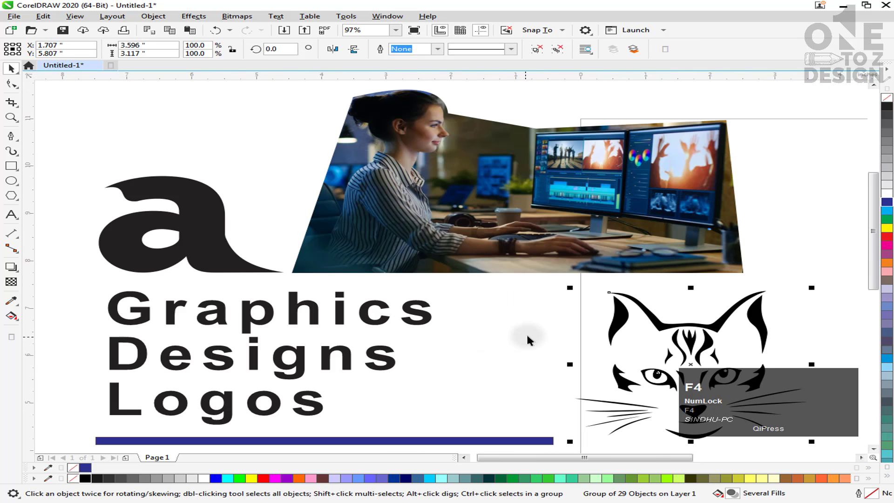
key(F3)
drag(792, 352, 618, 373)
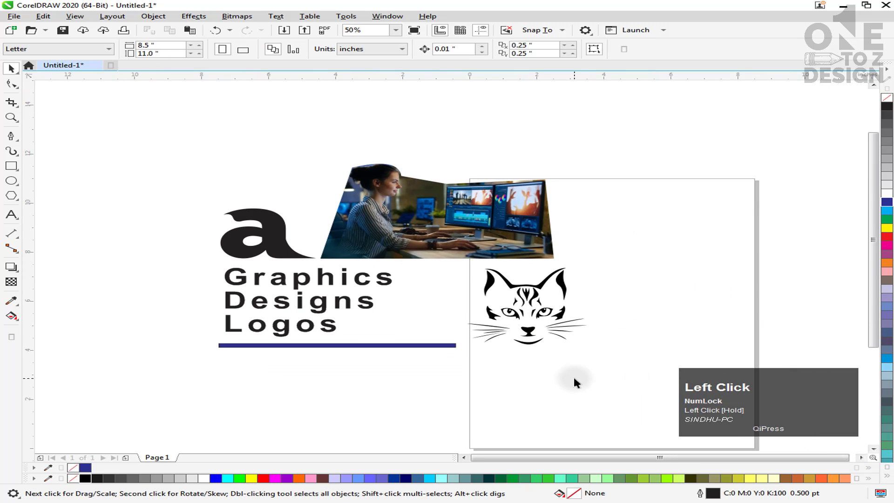